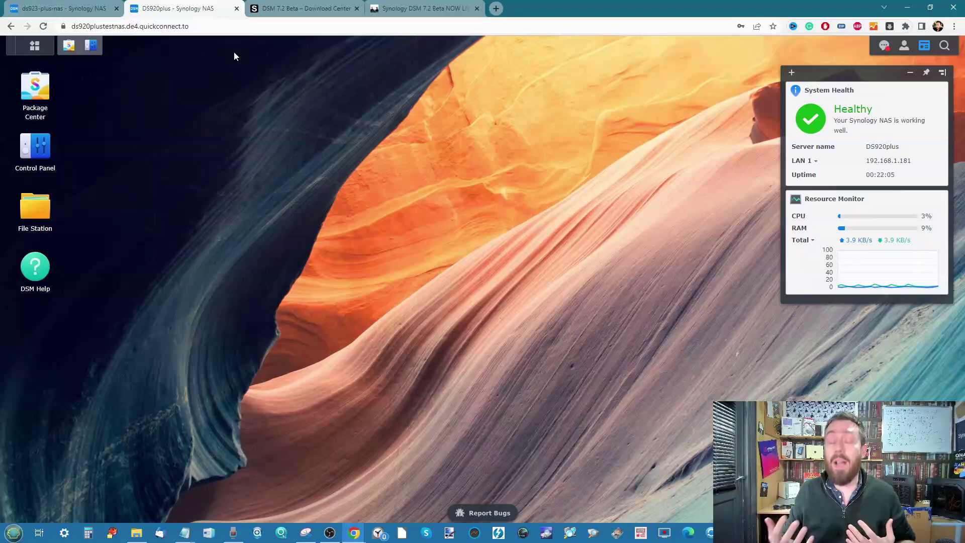
Open the NAS Compares DSM 7.2 beta article and scroll through it.
left_click(422, 8)
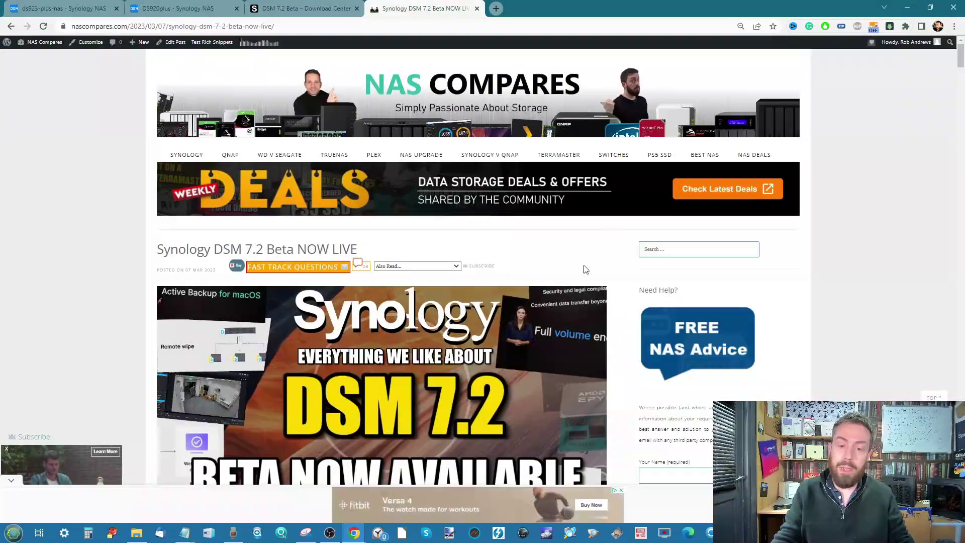
scroll(518, 237, "down", 3)
scroll(518, 237, "down", 20)
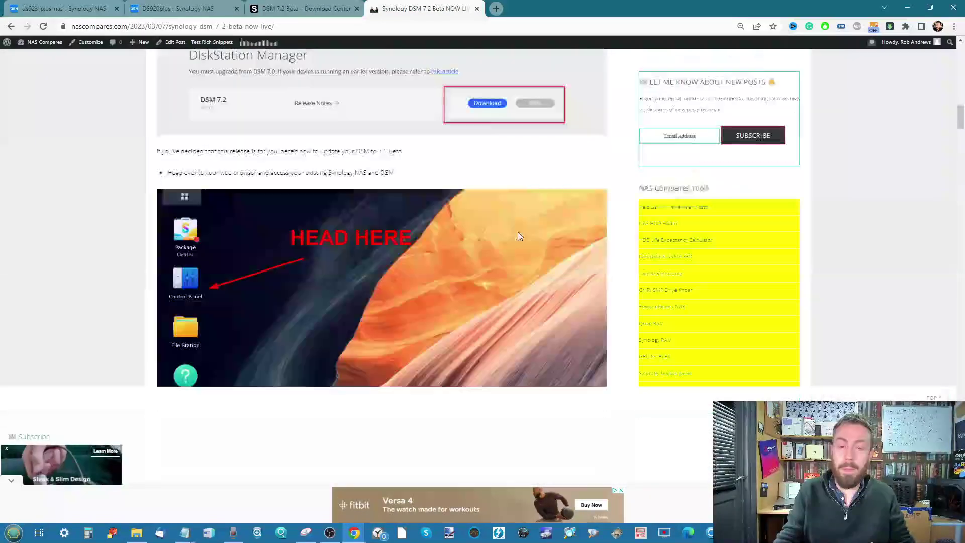
scroll(520, 236, "down", 4)
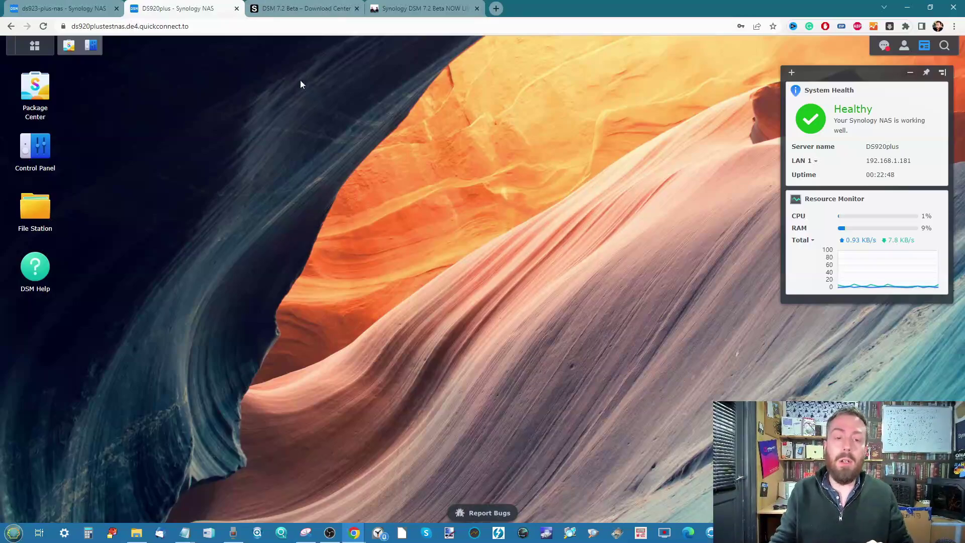
Check the DSM version in Control Panel's system information, then minimize Control Panel.
left_click(92, 46)
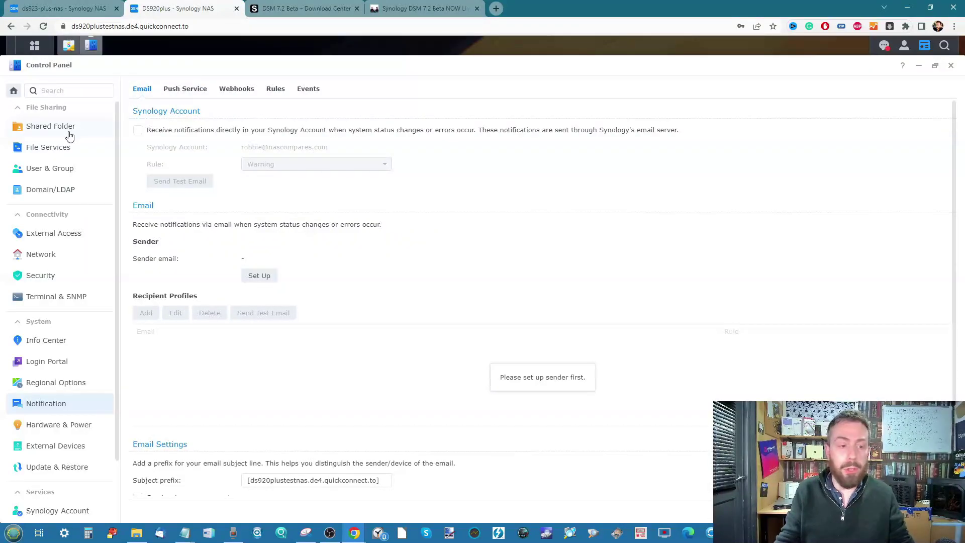
left_click(45, 341)
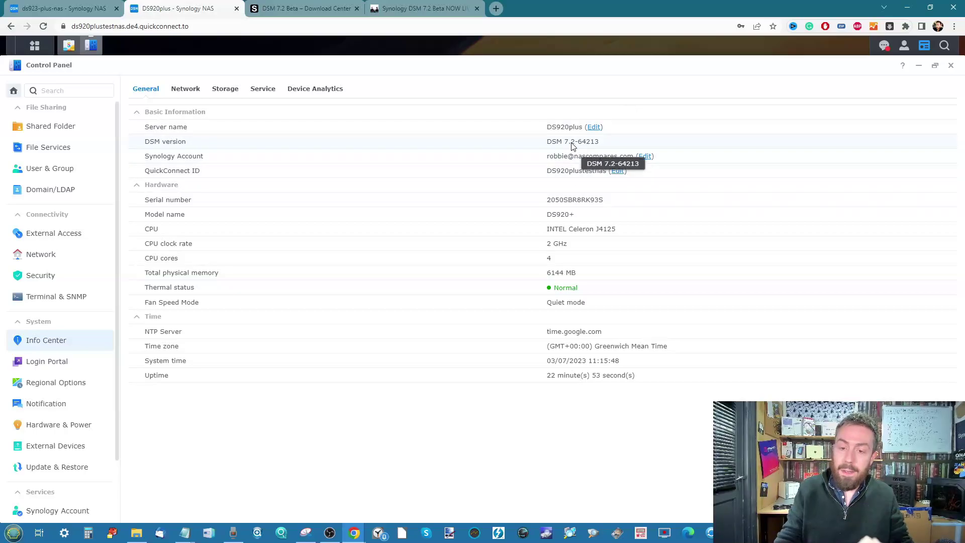
scroll(571, 142, "up", 5)
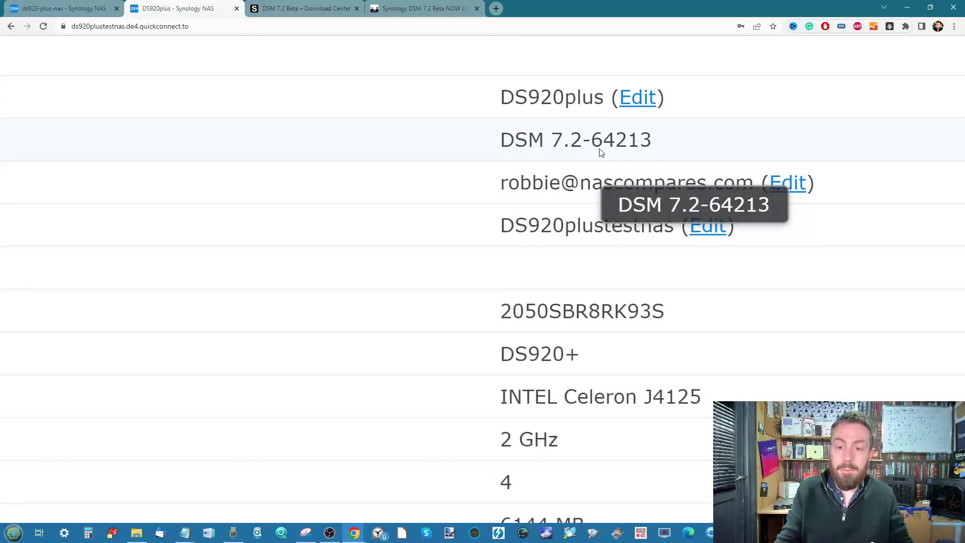
scroll(768, 123, "down", 5)
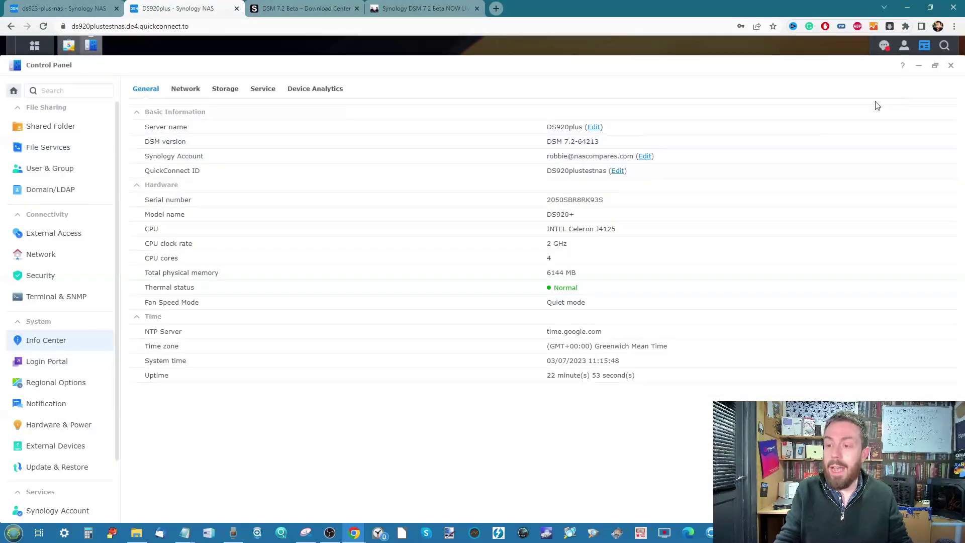
left_click(919, 66)
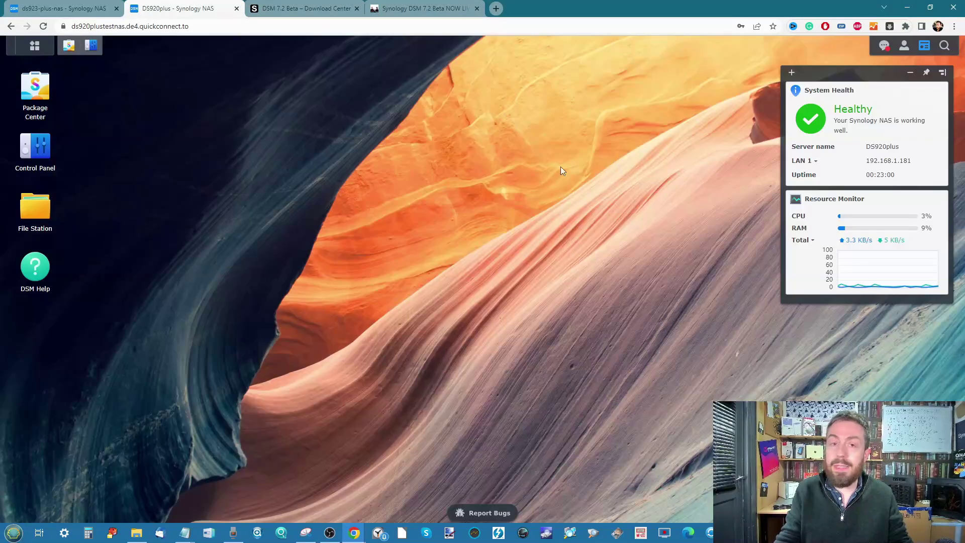
List the DS920+ downloads on the DSM 7.2 Beta Download Center page.
left_click(321, 10)
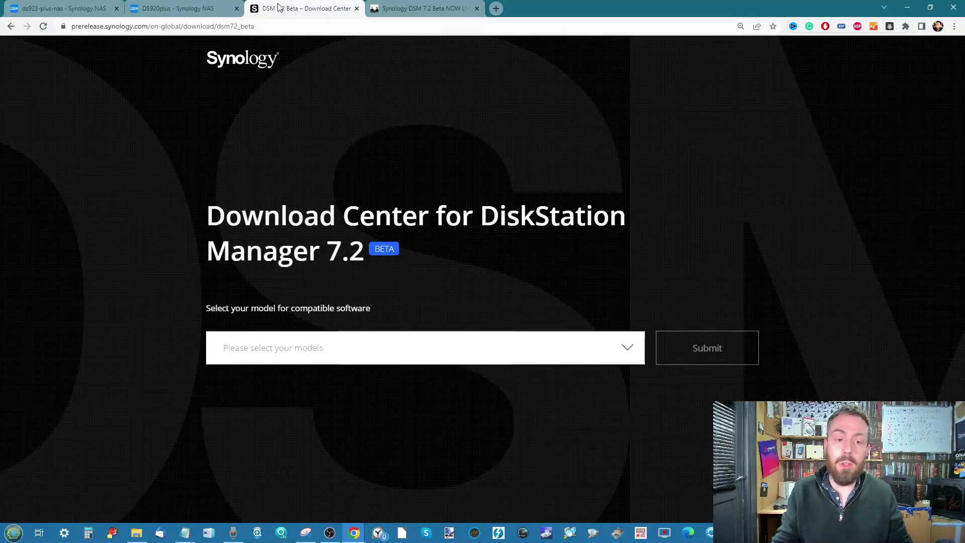
left_click(429, 341)
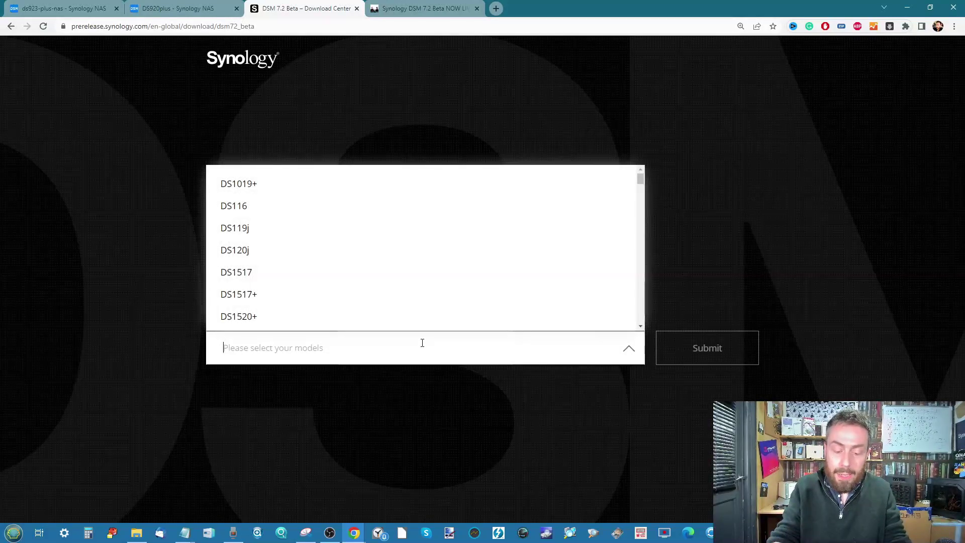
type("DS920")
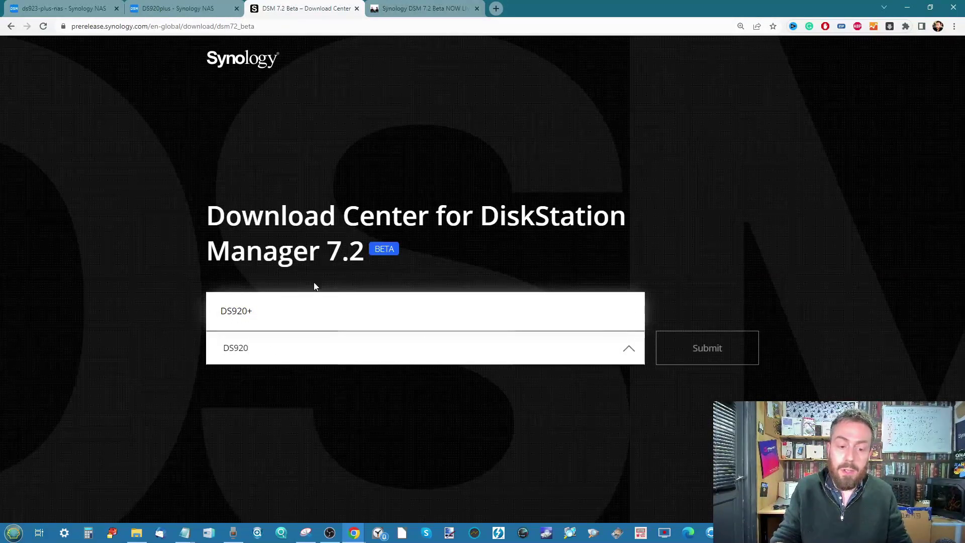
left_click(301, 309)
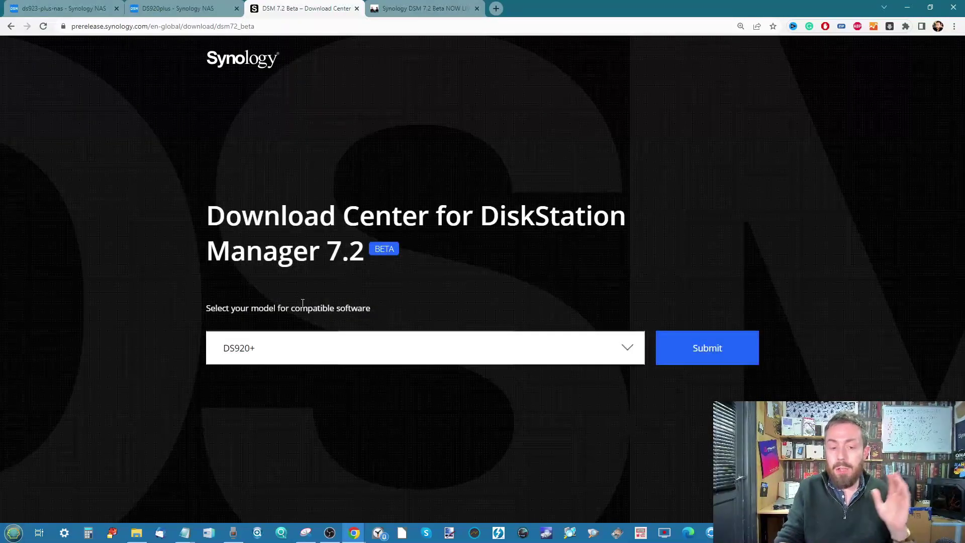
left_click(702, 347)
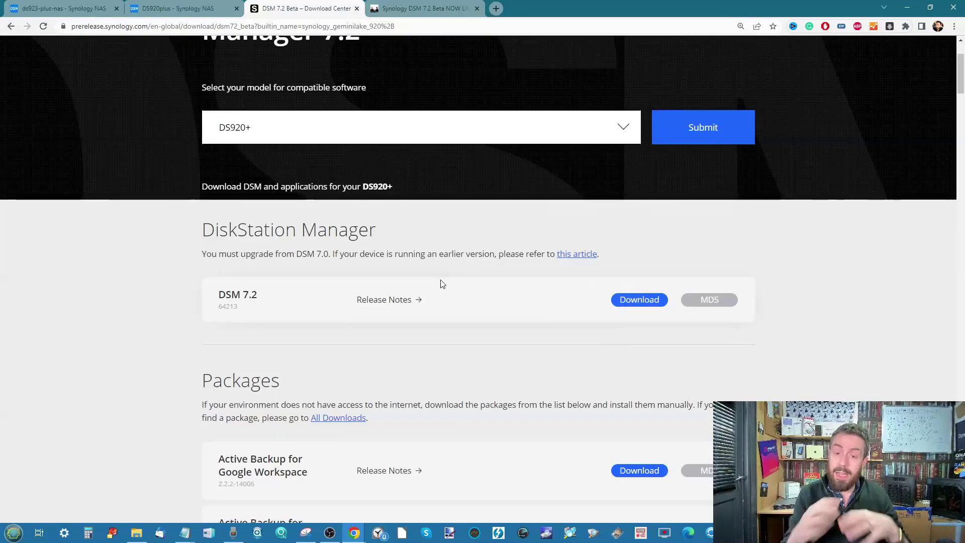
Expand the DSM 7.2 build 64213 release notes and read through them.
left_click(418, 299)
scroll(455, 294, "down", 3)
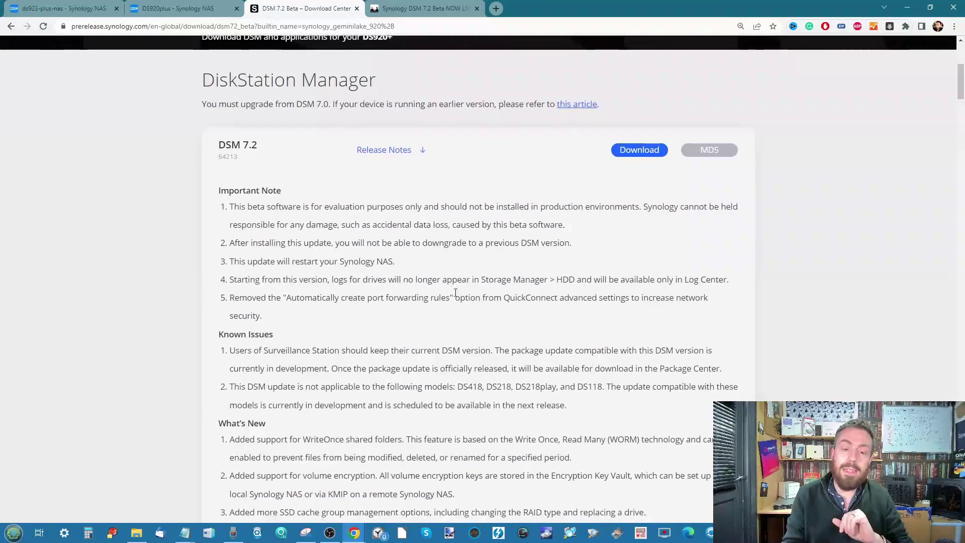
scroll(455, 293, "down", 3)
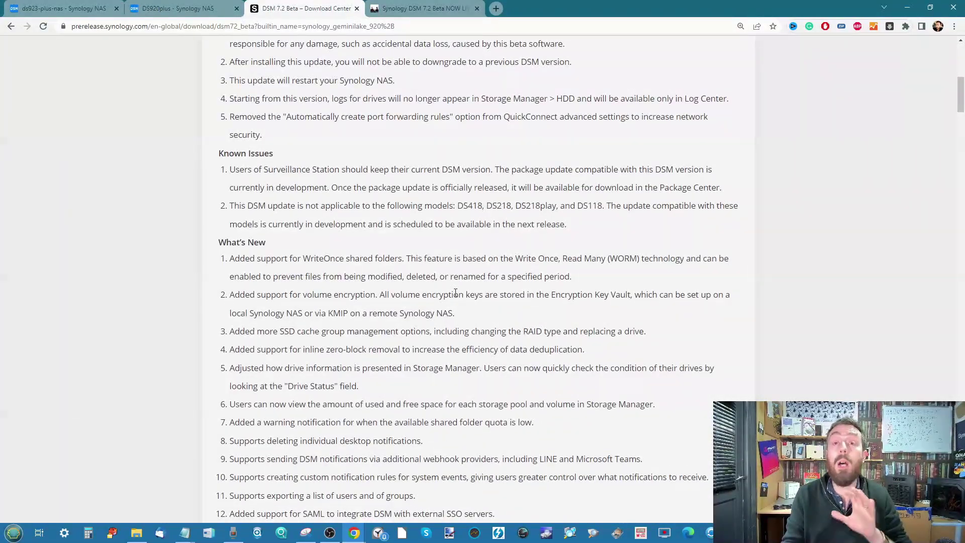
scroll(456, 292, "up", 3)
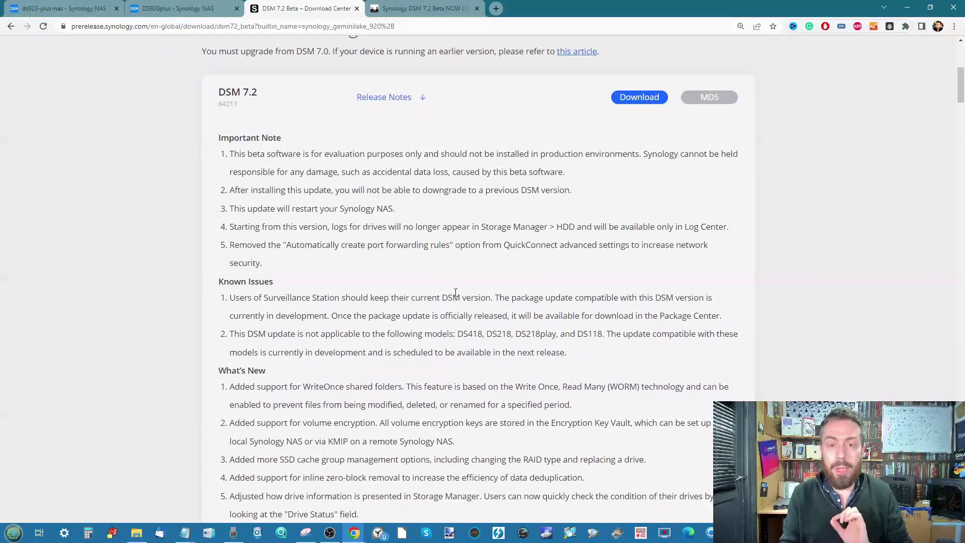
scroll(455, 293, "down", 20)
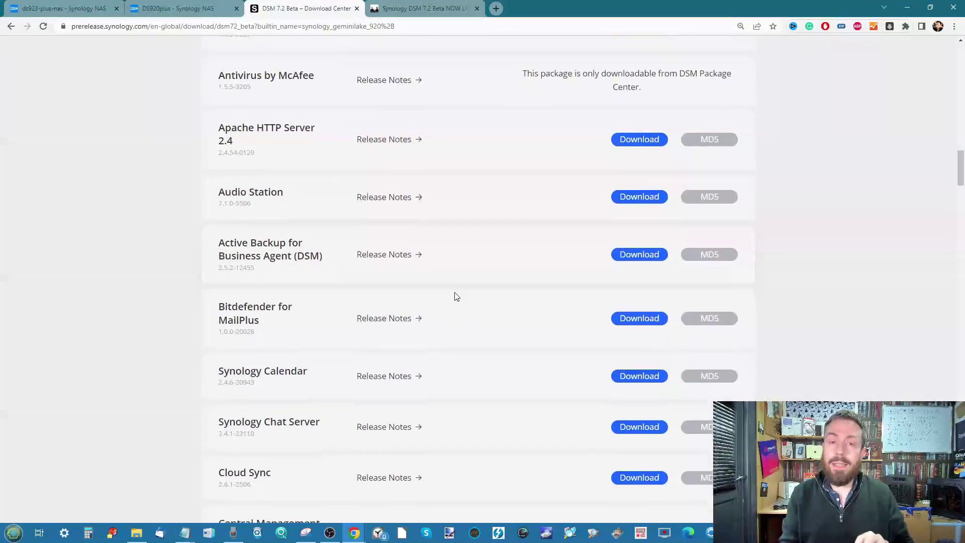
scroll(457, 296, "up", 8)
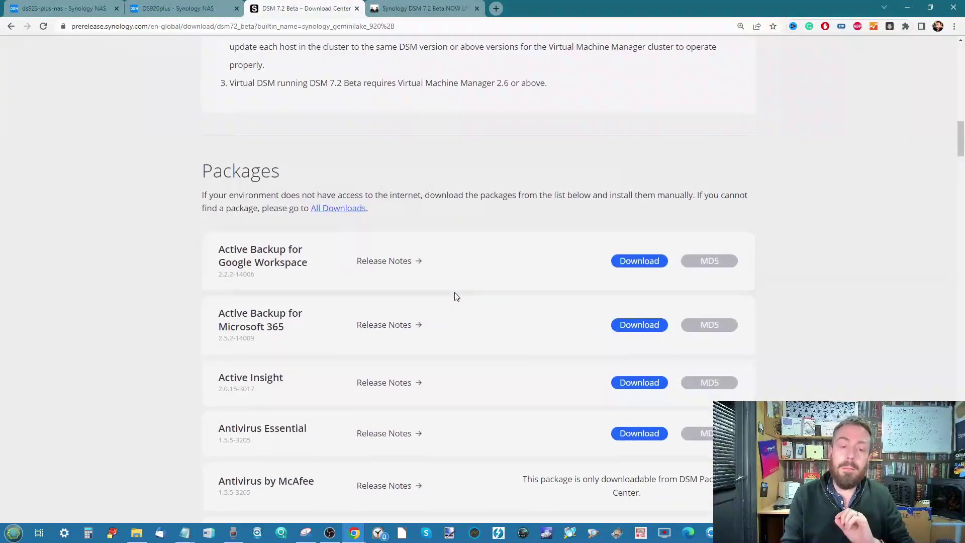
scroll(397, 216, "down", 1)
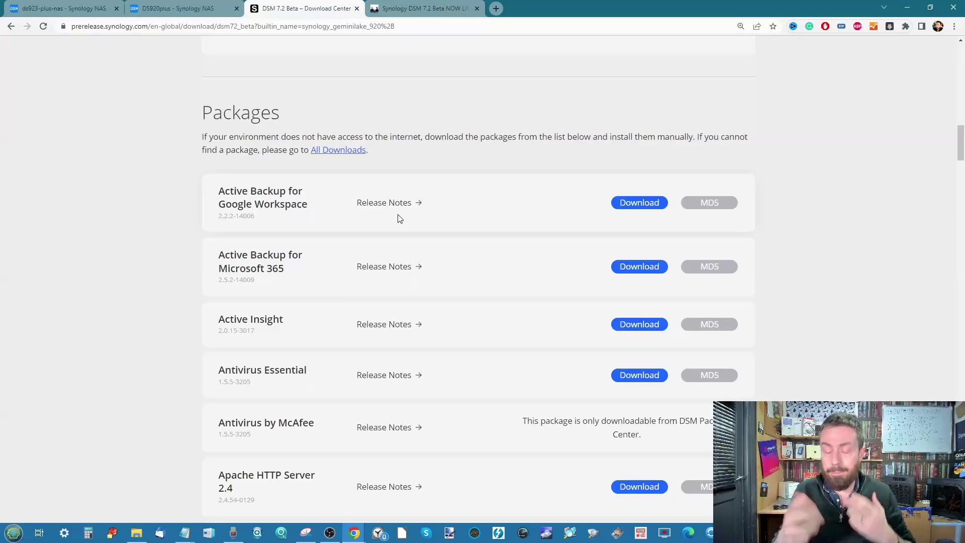
Scroll to the package downloads and briefly view Synology Calendar's release notes.
scroll(406, 243, "down", 5)
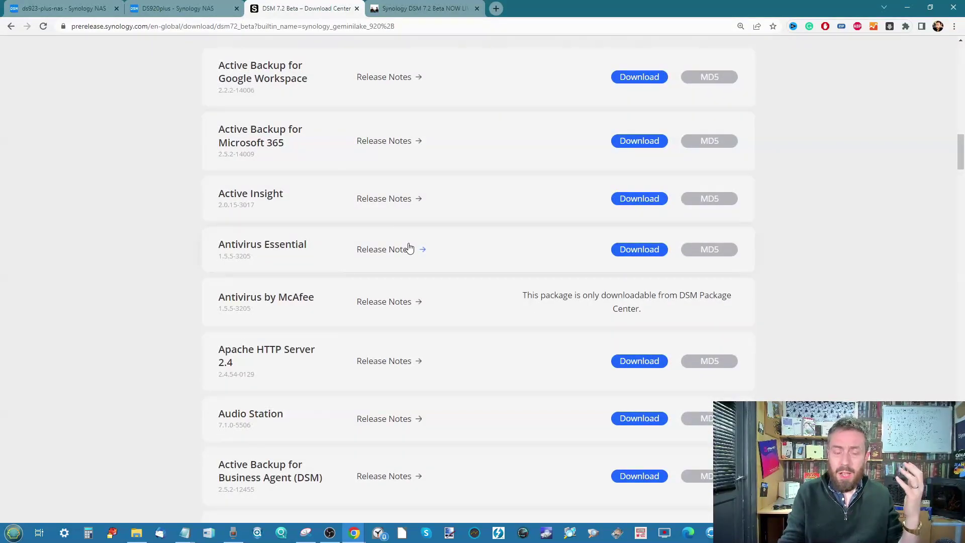
scroll(409, 247, "down", 1)
scroll(409, 246, "down", 4)
scroll(409, 246, "down", 2)
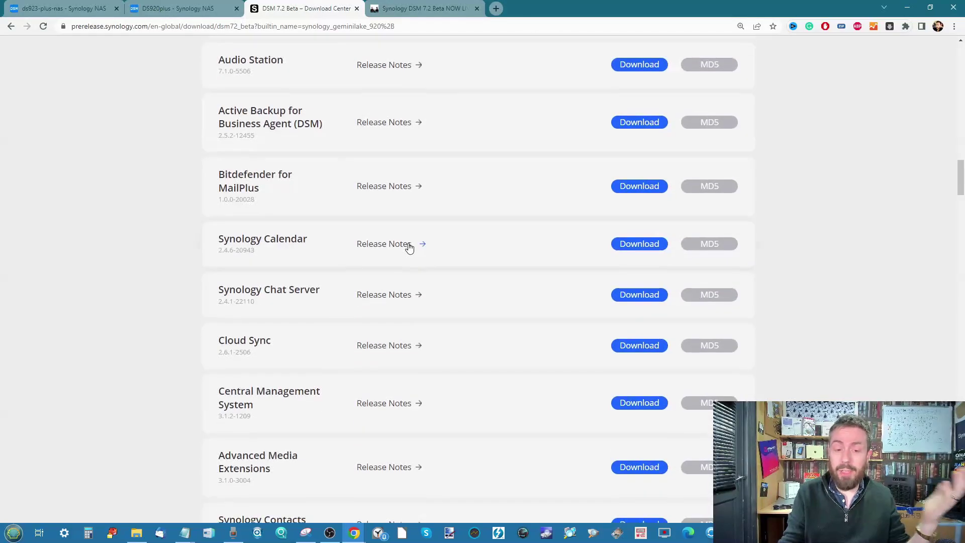
left_click(422, 244)
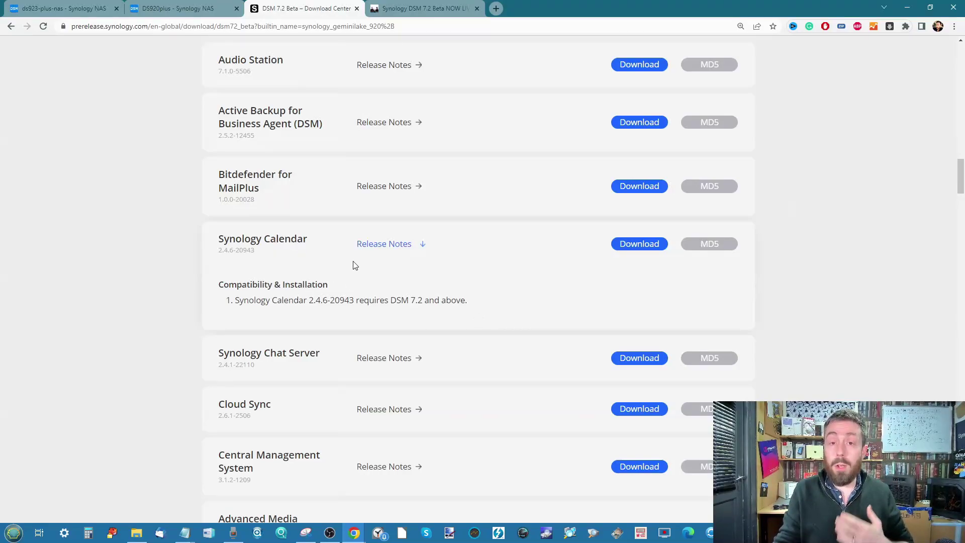
left_click(398, 246)
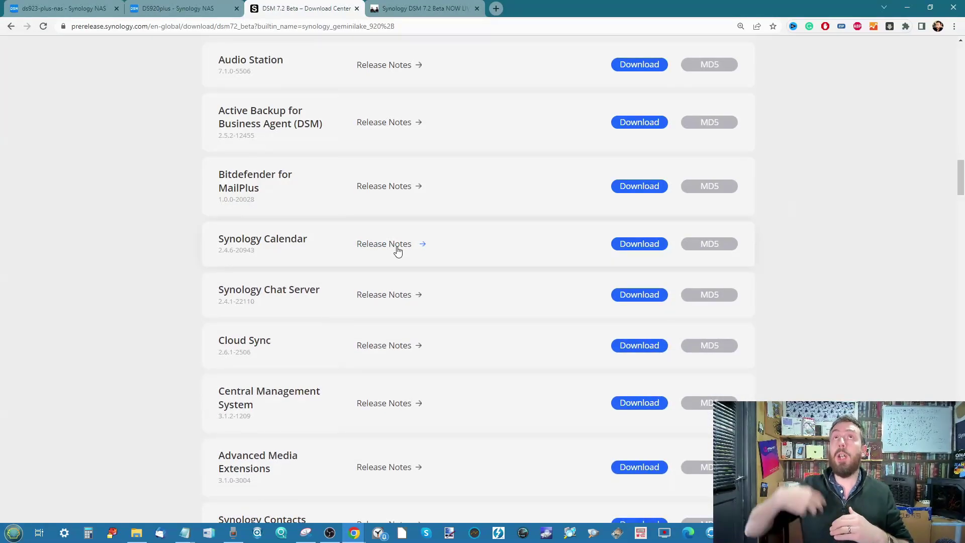
Sign in to ds923-plus-nas with the admin username and password, then return to DS920plus.
left_click(60, 9)
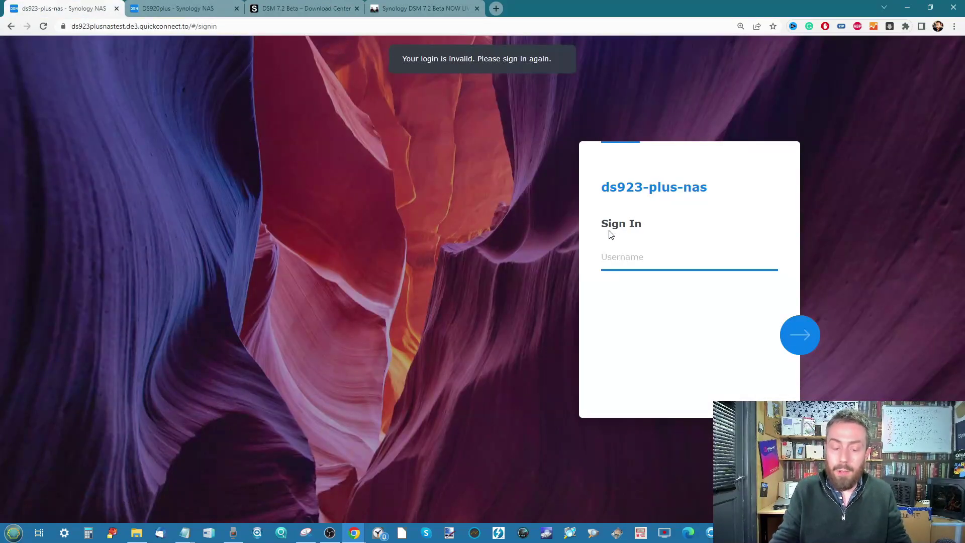
type("ad")
key("BackSpace")
key("BackSpace")
type("Adm1n")
key("Return")
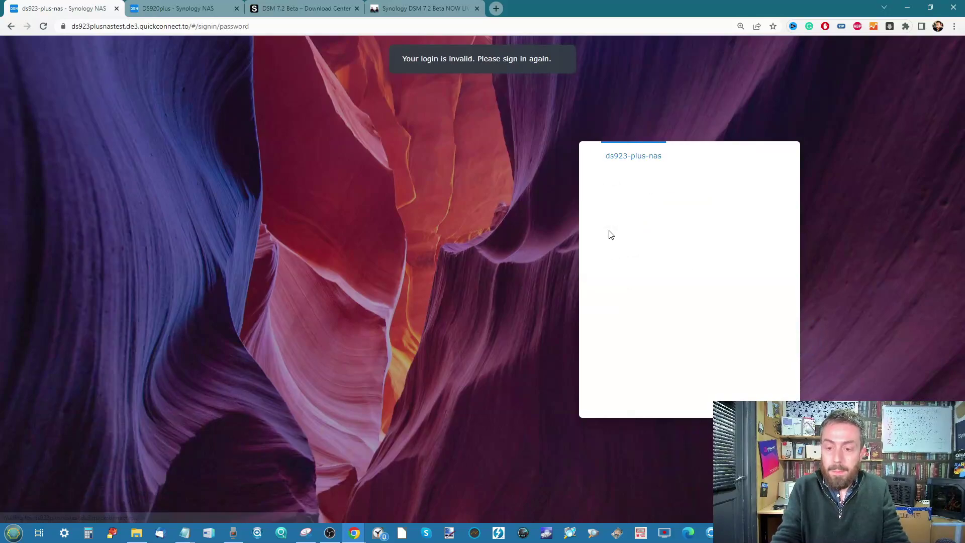
type("•••••••••")
key("Return")
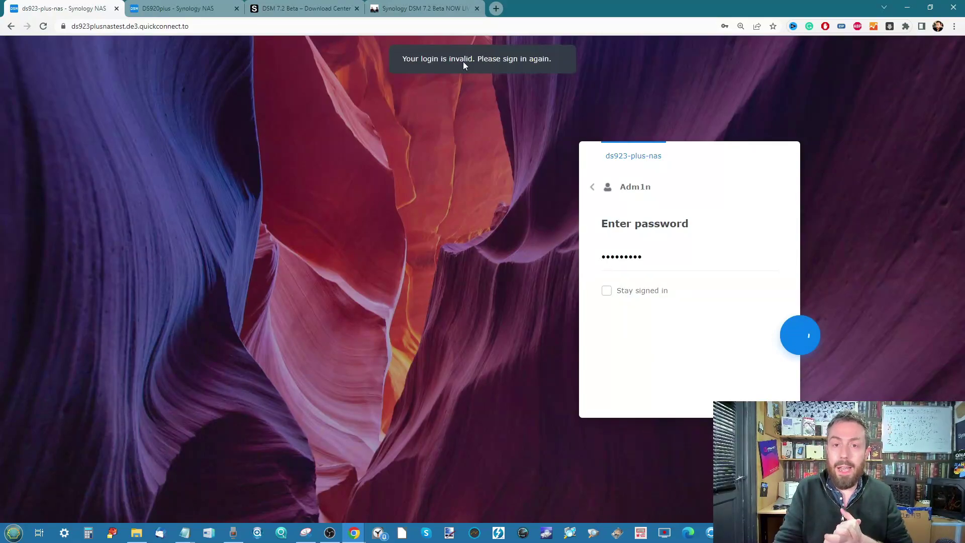
left_click(186, 8)
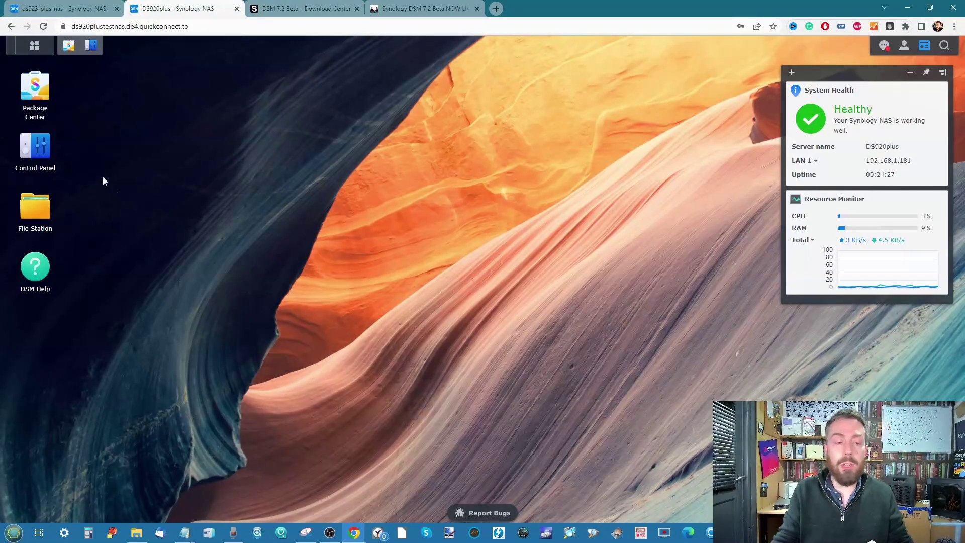
Review Synology Office 3.5.3 release notes in Download Center, then go to the ds923-plus-nas tab.
left_click(276, 7)
scroll(394, 335, "down", 10)
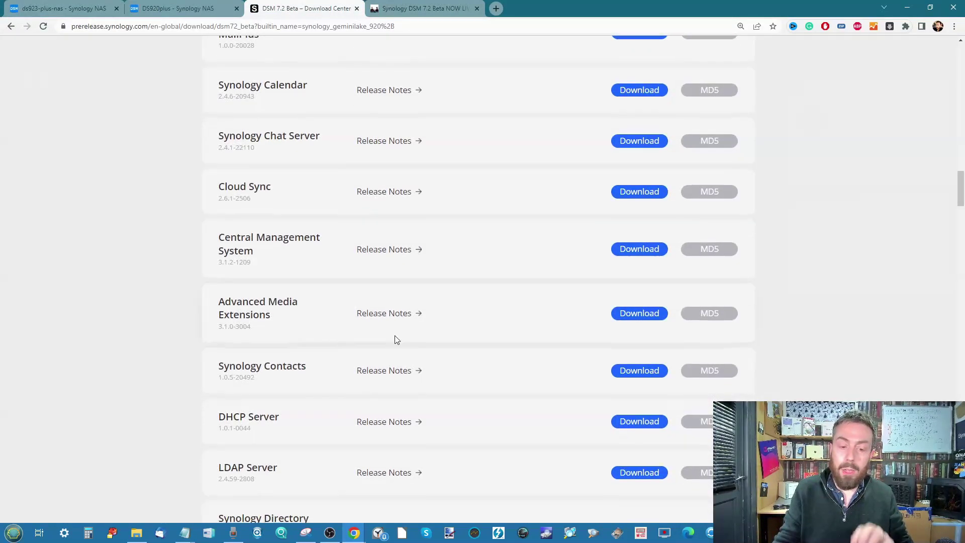
scroll(543, 377, "down", 20)
scroll(542, 376, "down", 3)
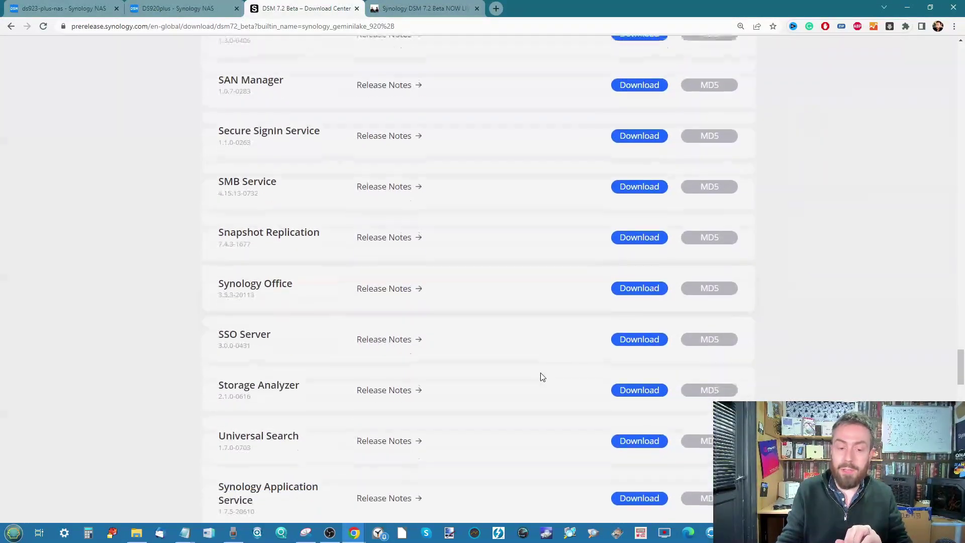
left_click(421, 286)
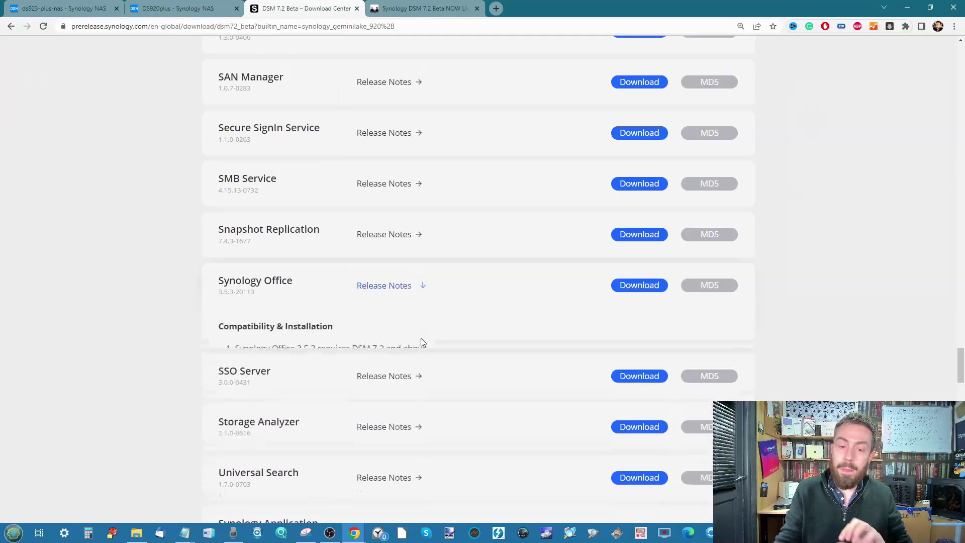
scroll(367, 335, "down", 1)
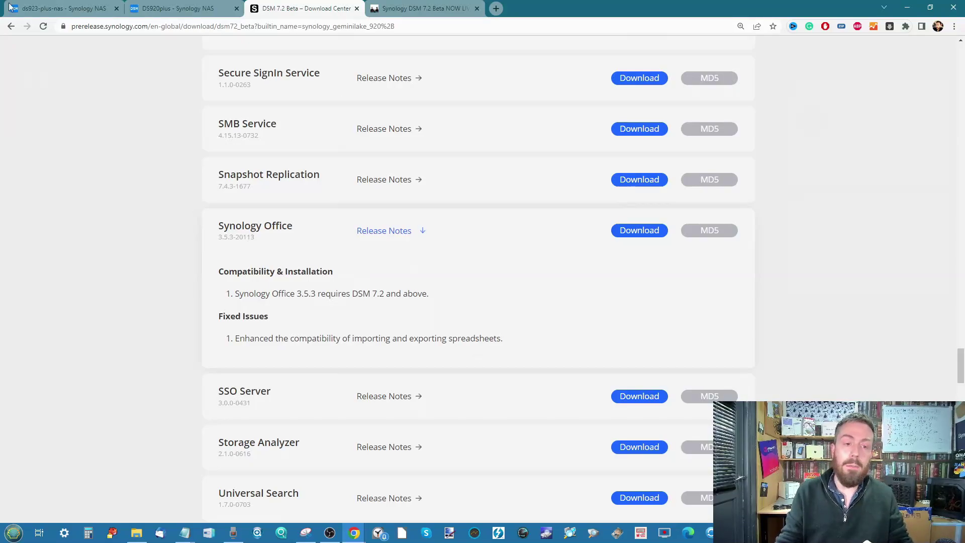
left_click(51, 8)
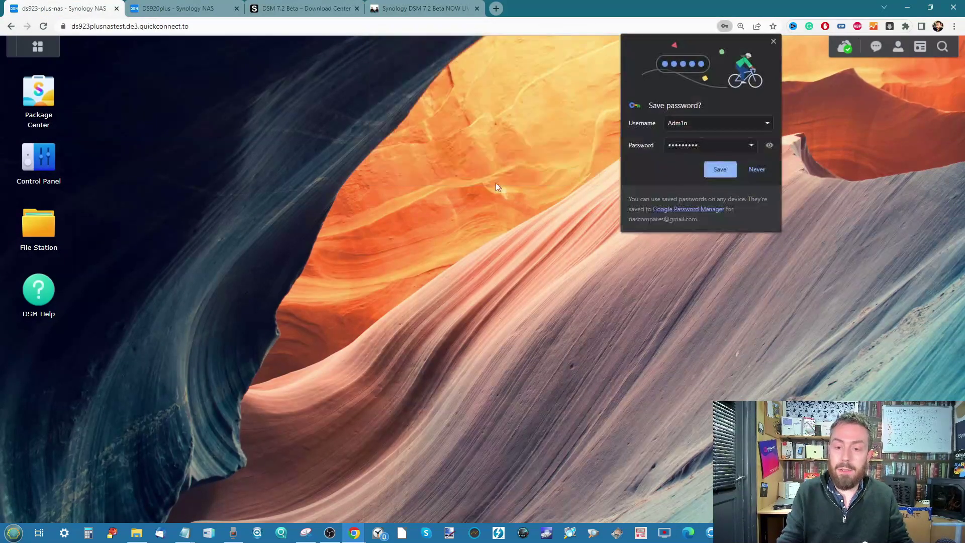
Dismiss the save-password prompt and open Control Panel on the ds923-plus-nas.
left_click(760, 172)
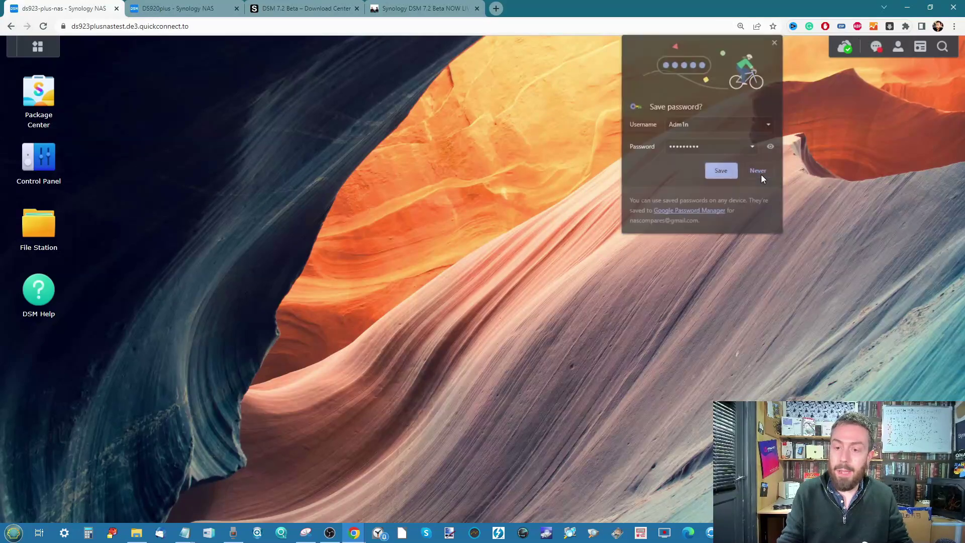
left_click(51, 158)
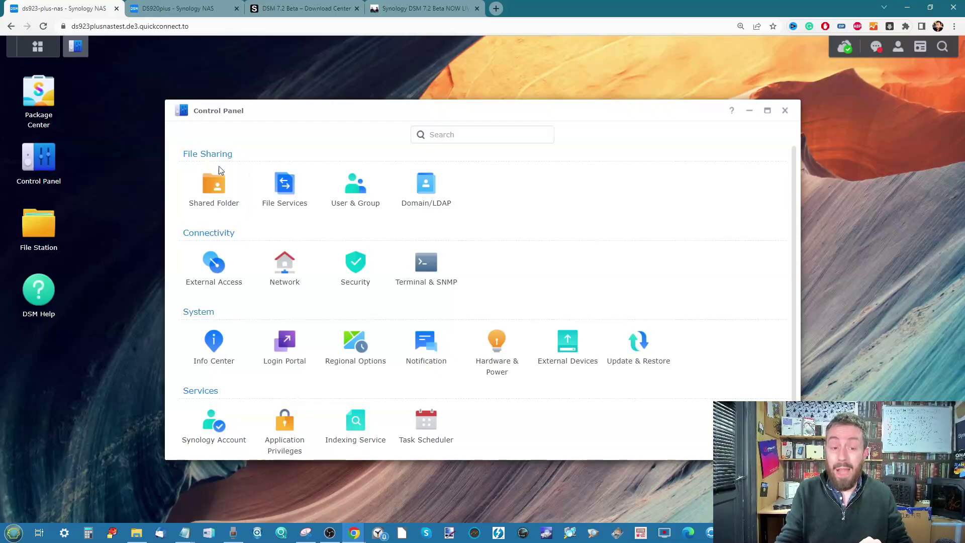
left_click(295, 6)
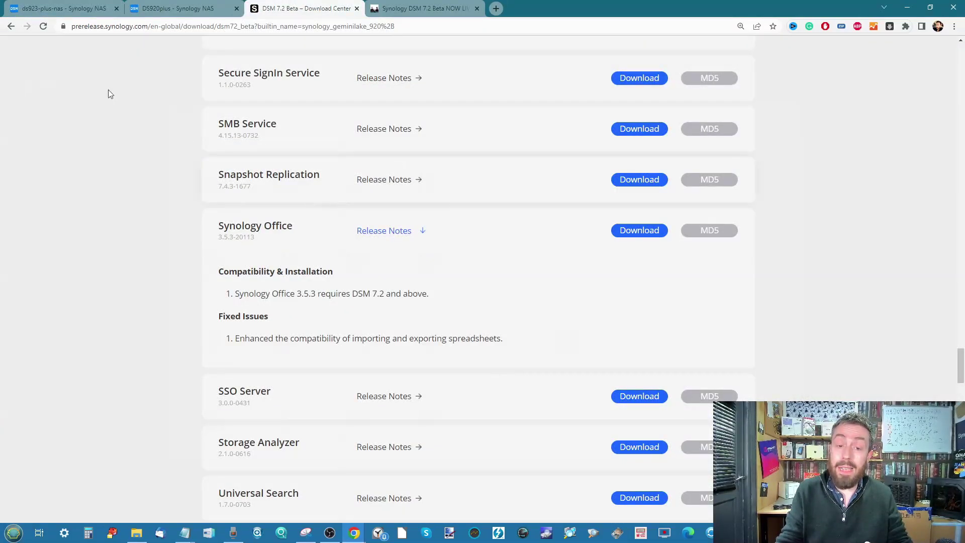
left_click(63, 9)
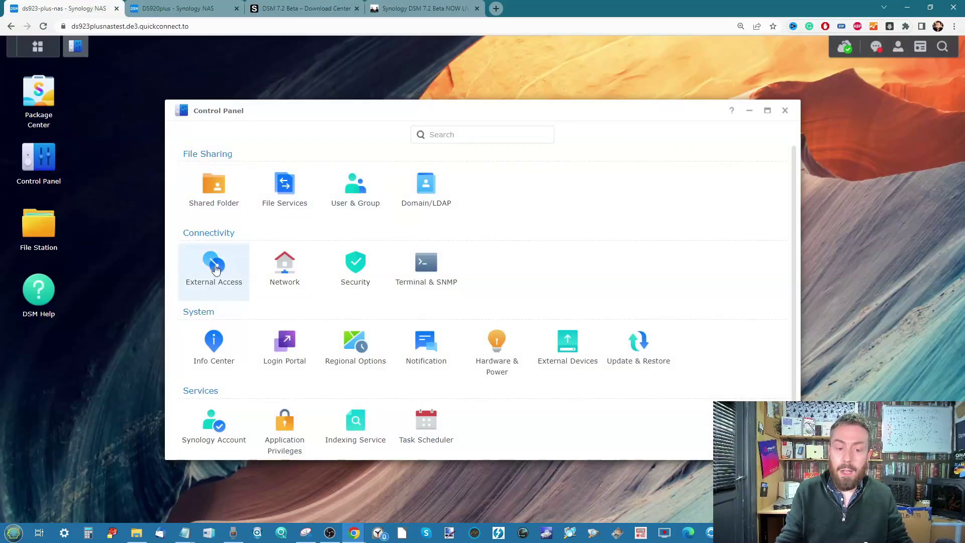
Upload DSM_DS923+_64213.pat as a manual DSM update under Update & Restore.
left_click(639, 344)
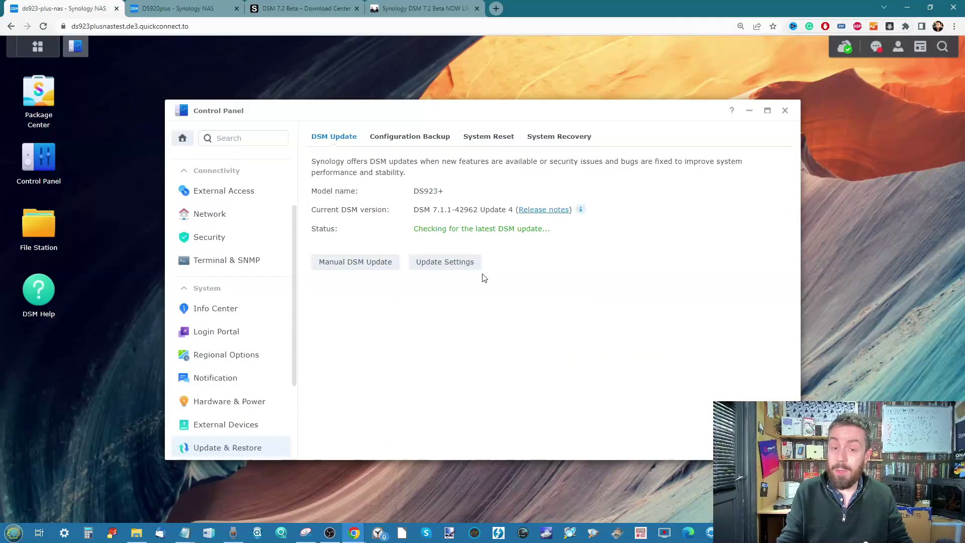
left_click(360, 265)
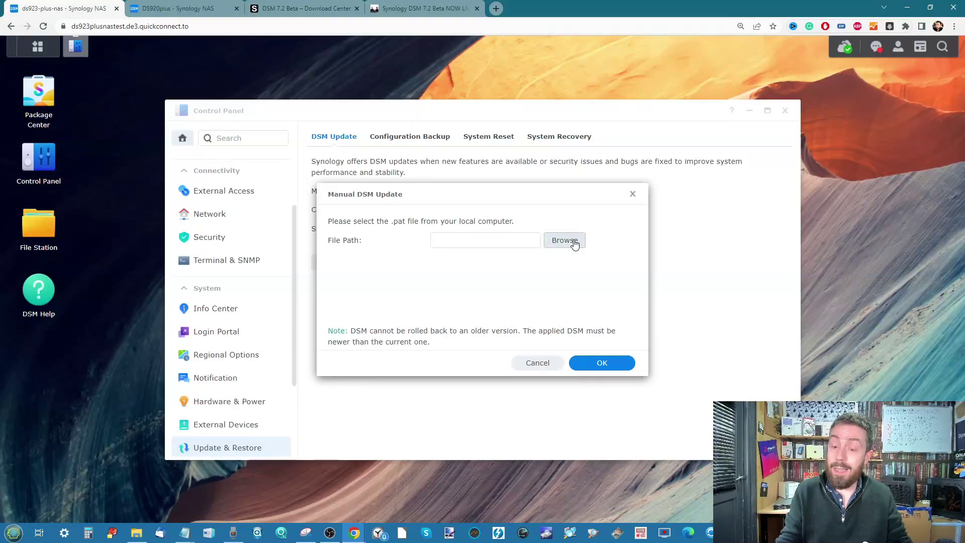
left_click(560, 240)
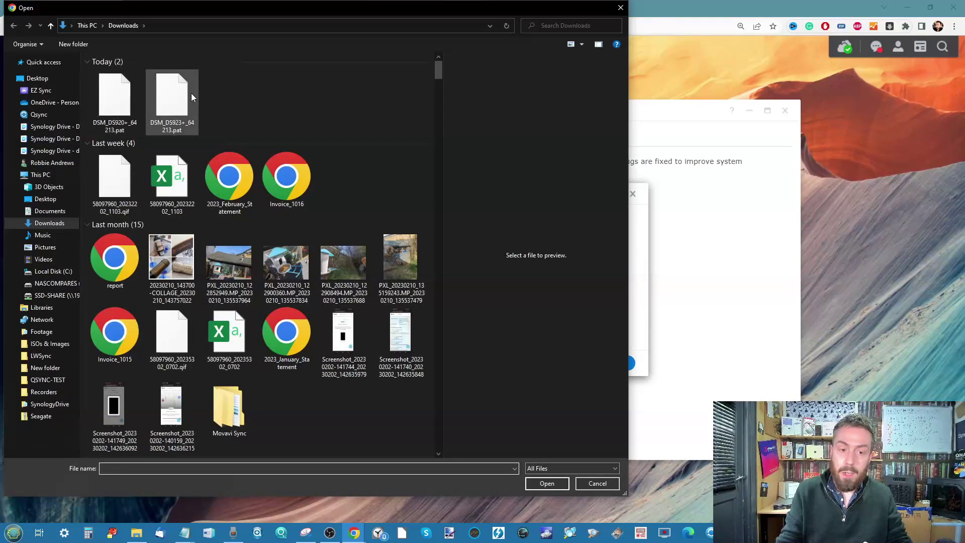
double_click(191, 93)
left_click(616, 363)
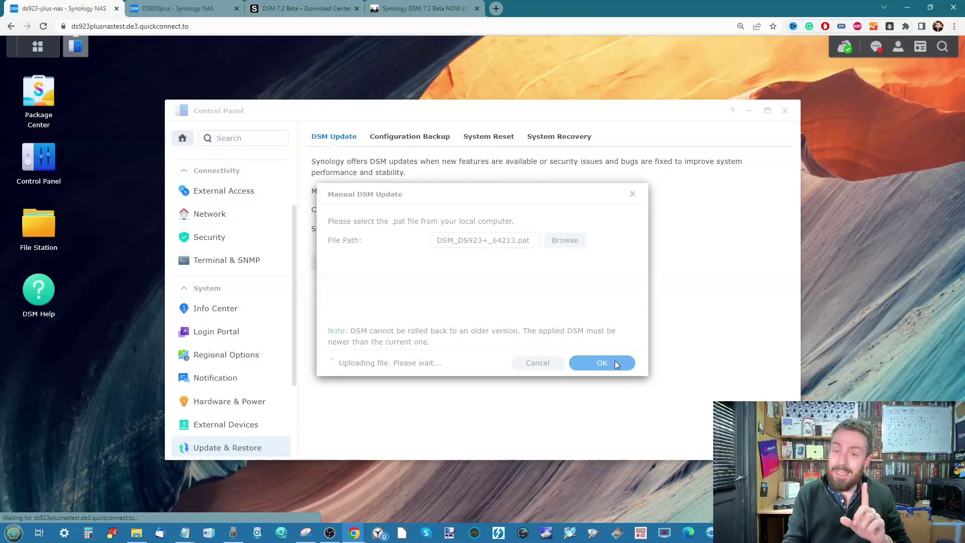
Switch to the DS920plus Synology NAS browser tab.
left_click(174, 10)
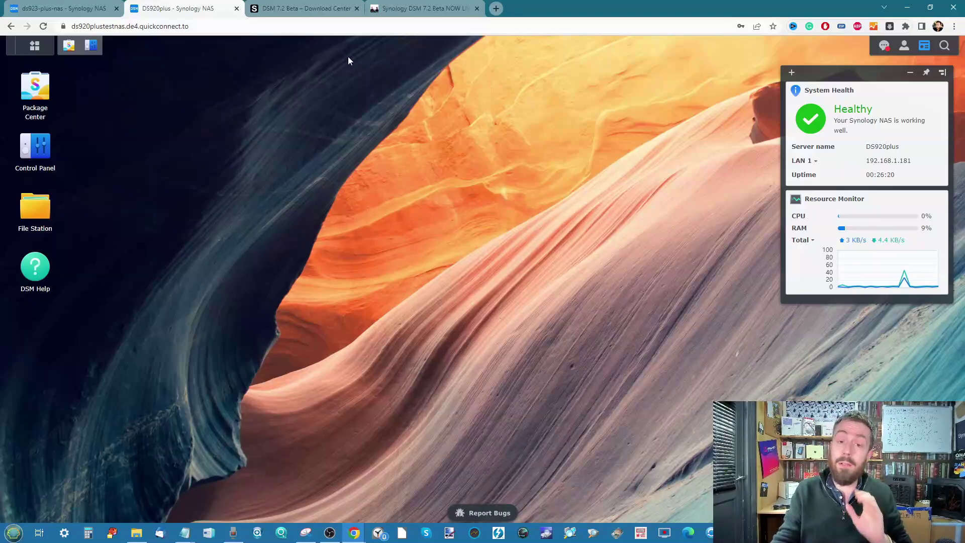
left_click(312, 11)
scroll(392, 217, "up", 20)
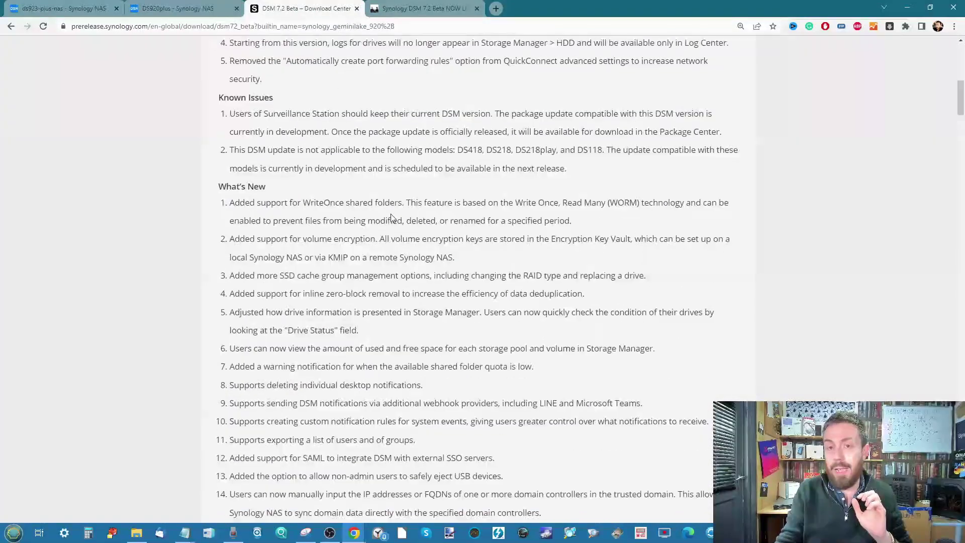
scroll(391, 213, "up", 15)
scroll(390, 213, "down", 2)
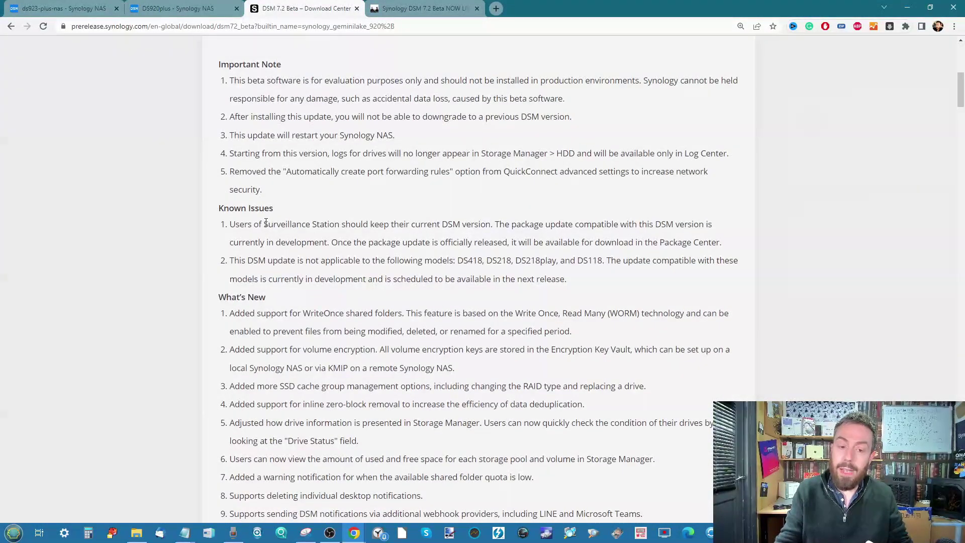
left_click_drag(264, 224, 341, 224)
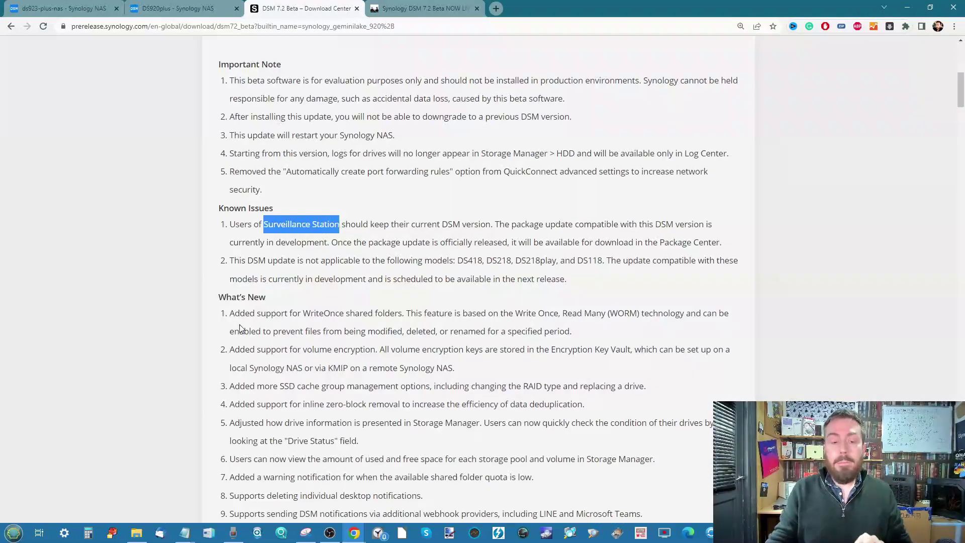
scroll(302, 314, "down", 1)
key("ctrl+plus")
key("ctrl+plus")
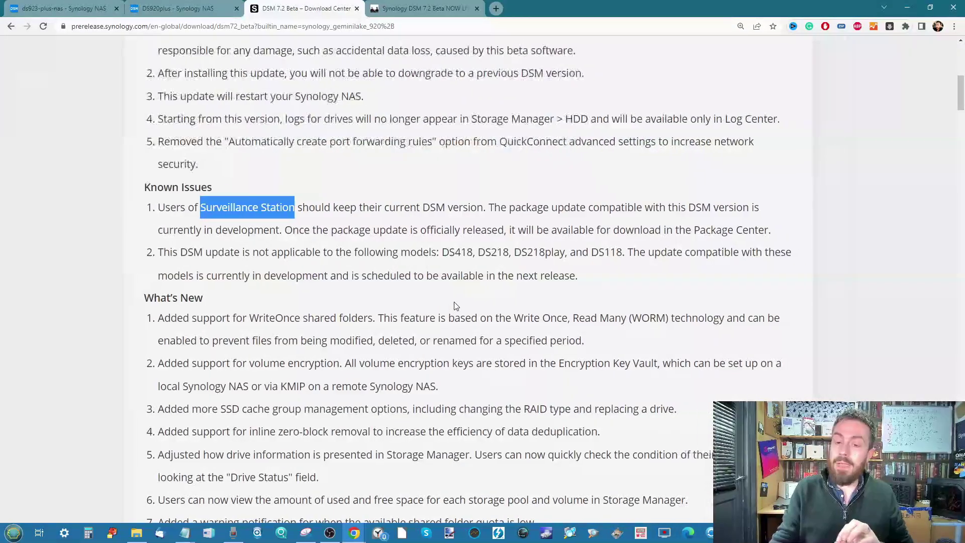
left_click_drag(442, 252, 623, 252)
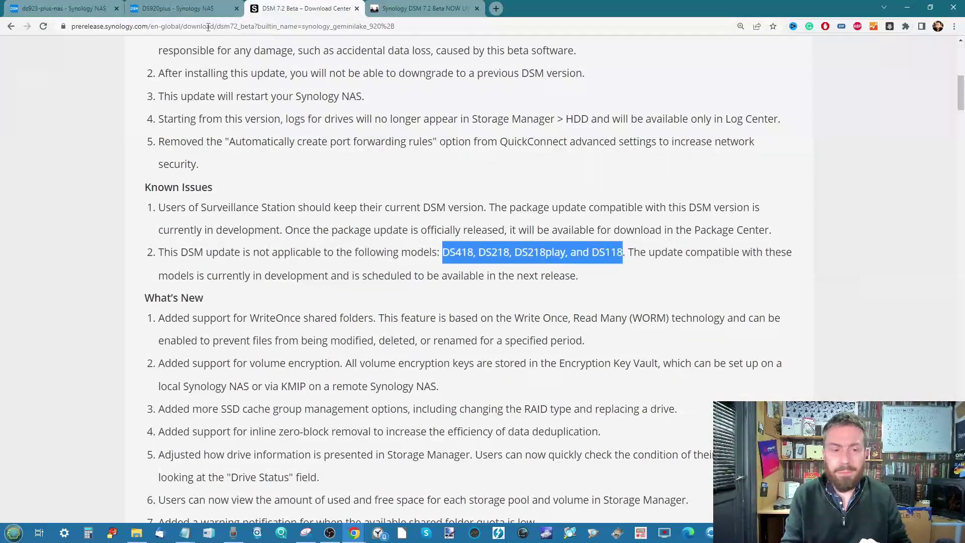
left_click(188, 10)
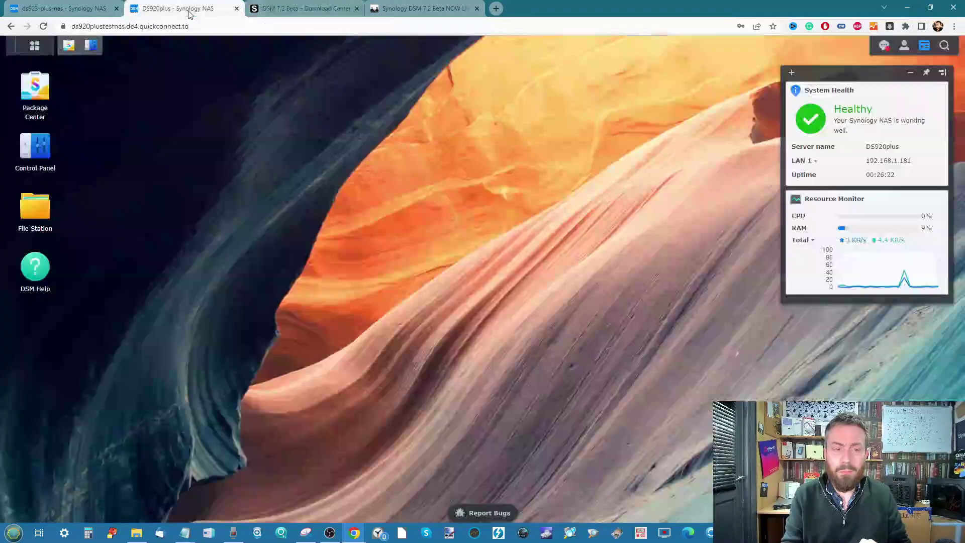
Load the DSM 7.2 beta downloads for the DS420j model in Download Center.
left_click(312, 8)
scroll(427, 240, "up", 15)
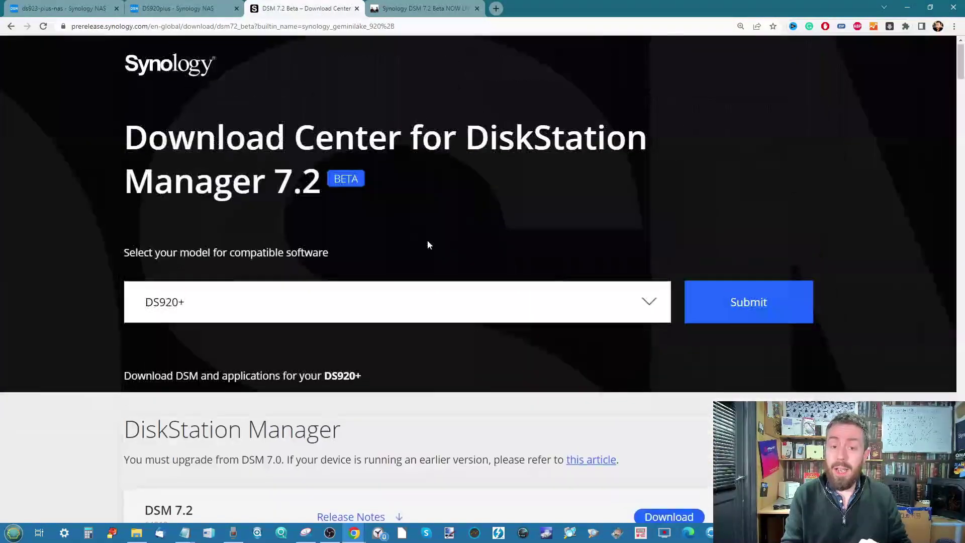
left_click(216, 304)
type("DS")
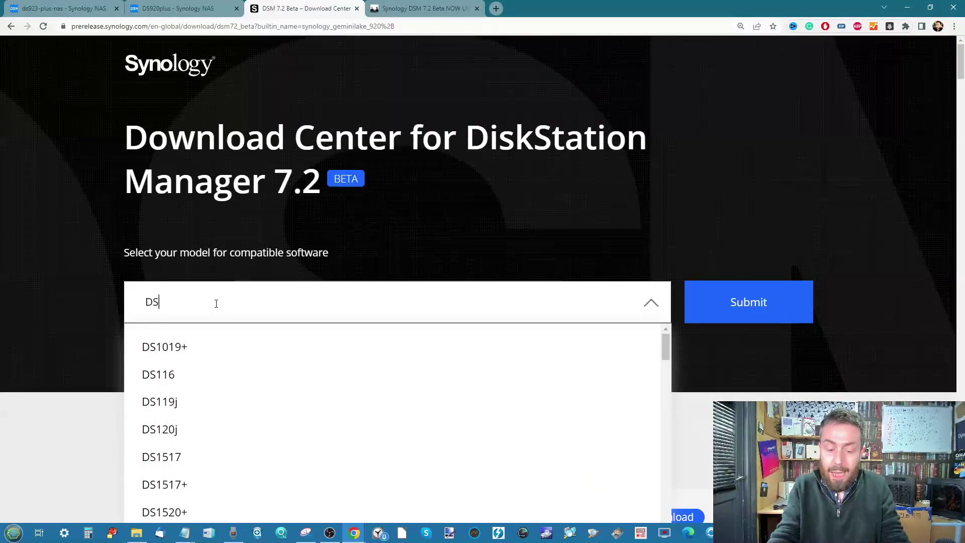
type("420J")
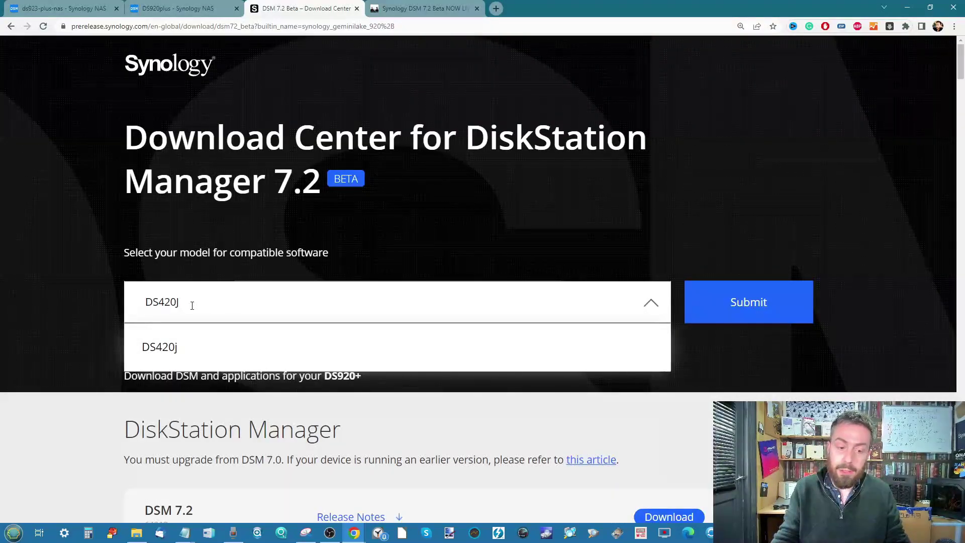
left_click(165, 348)
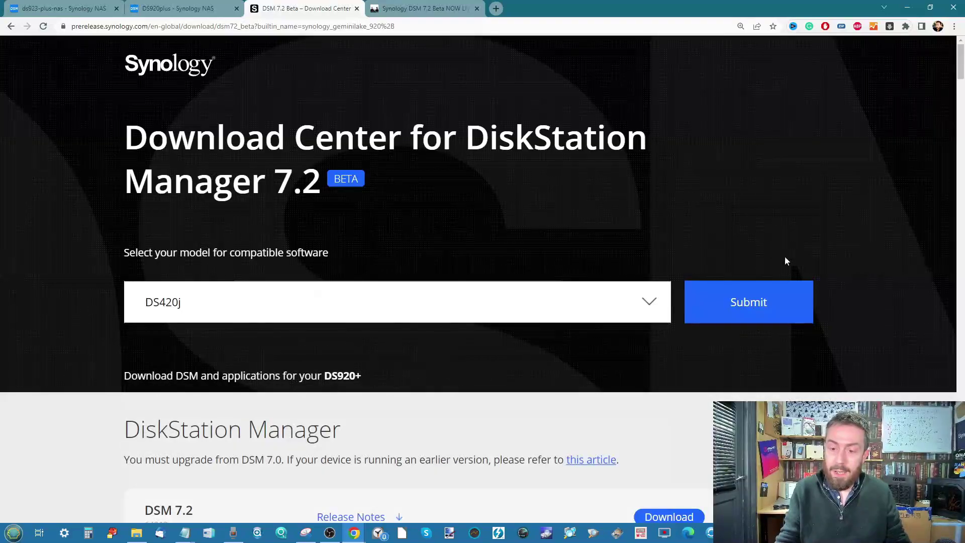
left_click(754, 302)
scroll(753, 303, "down", 1)
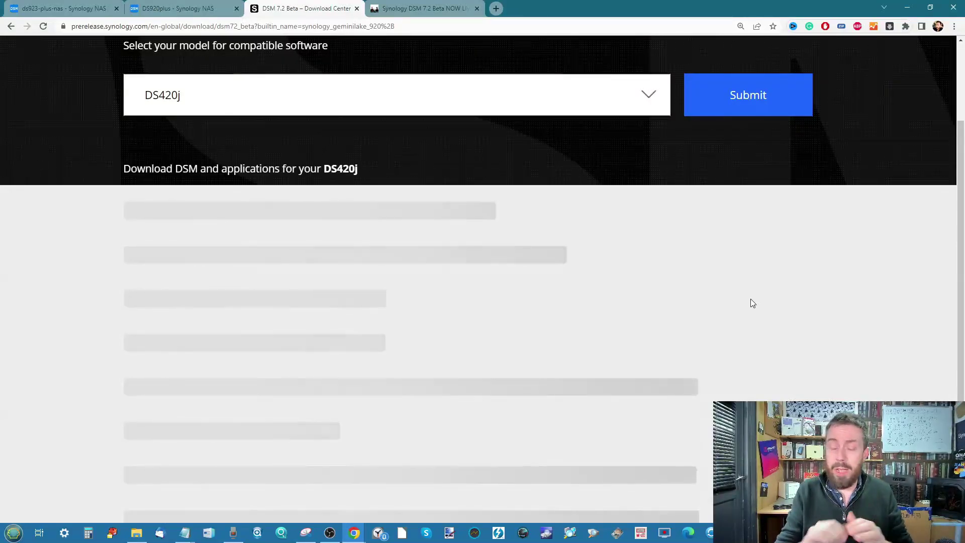
Check the ds923-plus-nas update upload, then return to the DS420j download page.
key("ctrl+shift+Tab")
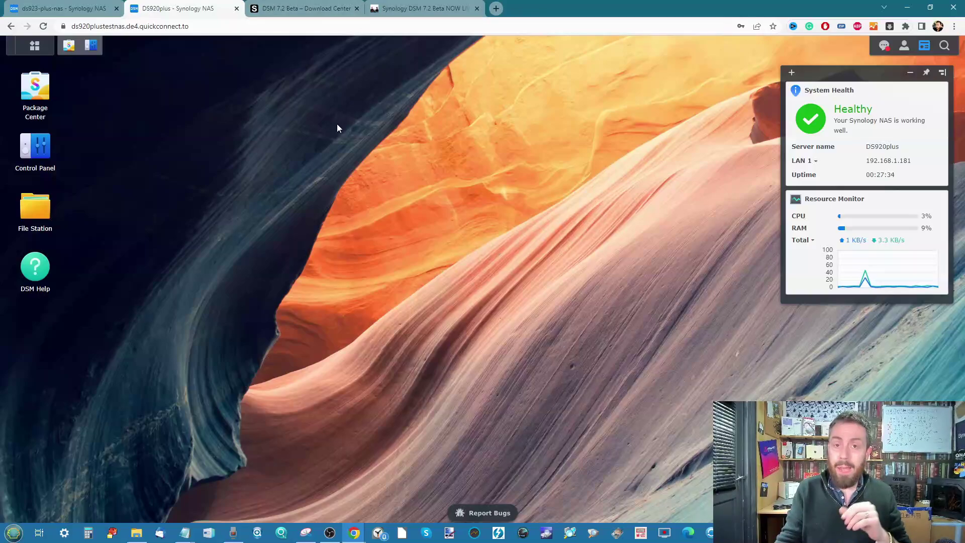
left_click(320, 10)
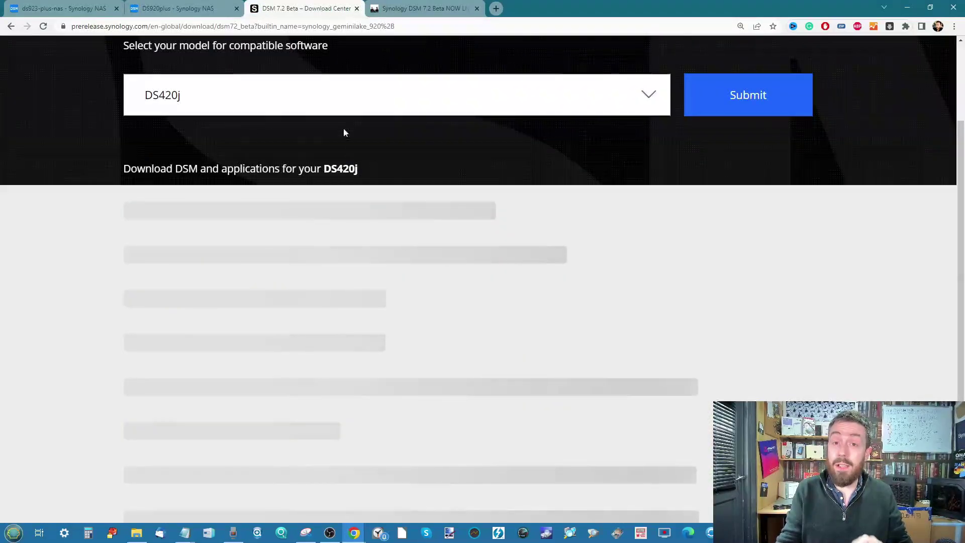
scroll(349, 152, "up", 4)
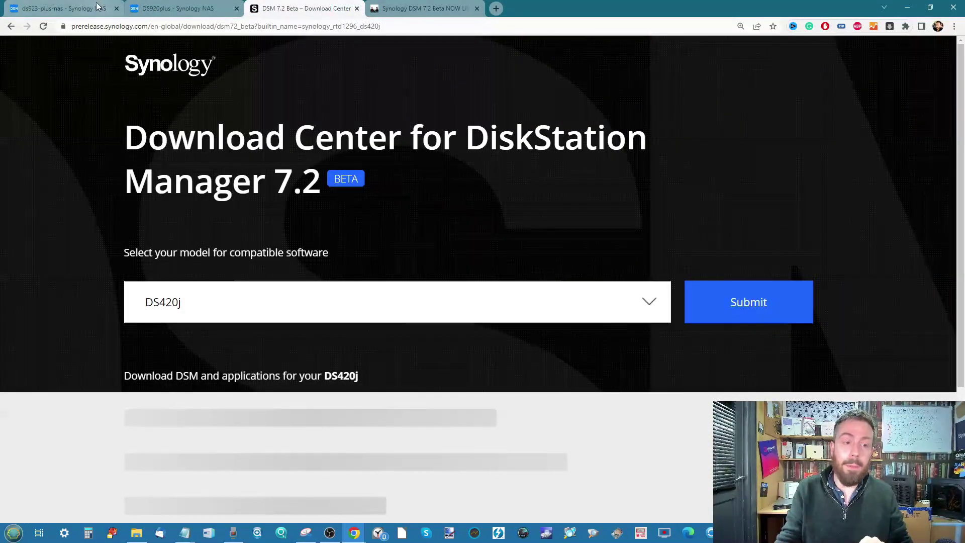
left_click(78, 7)
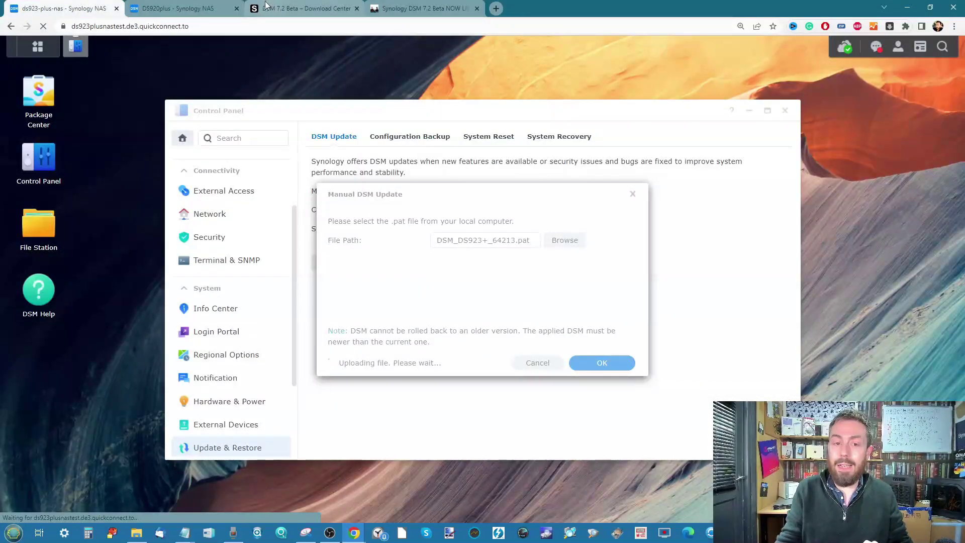
left_click(286, 12)
Expand the DS420j's DSM 7.2 release notes, then return to the DS920plus desktop.
scroll(400, 169, "down", 4)
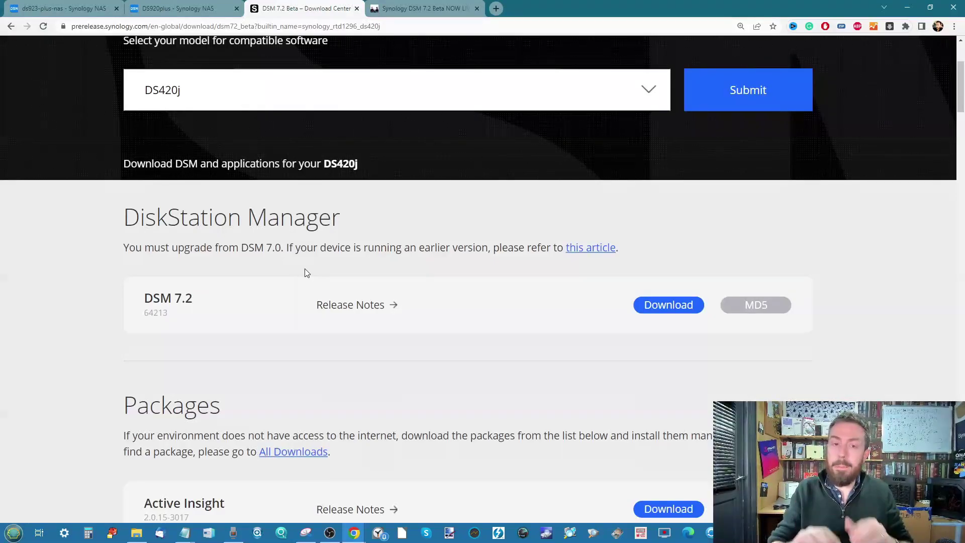
scroll(312, 153, "up", 4)
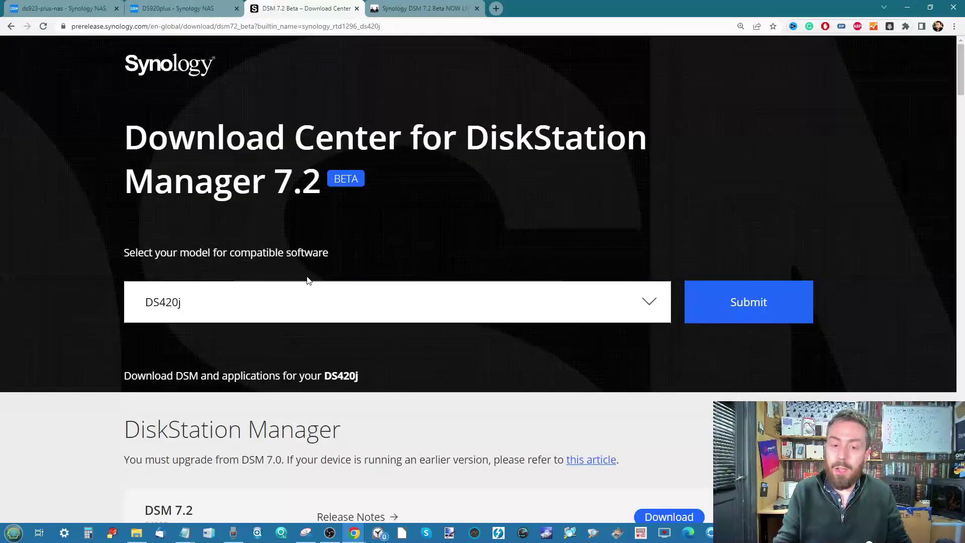
scroll(308, 280, "down", 6)
left_click(378, 216)
scroll(386, 256, "down", 3)
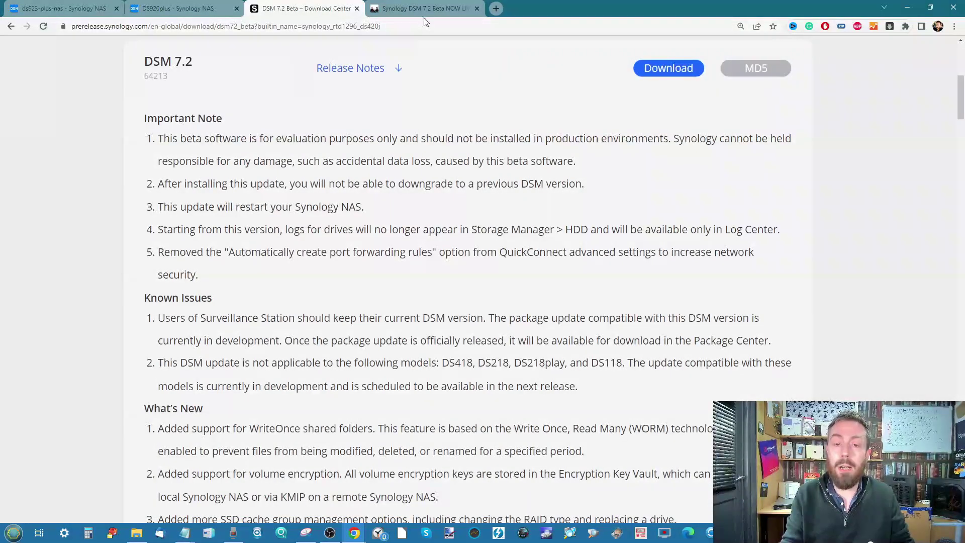
left_click(164, 9)
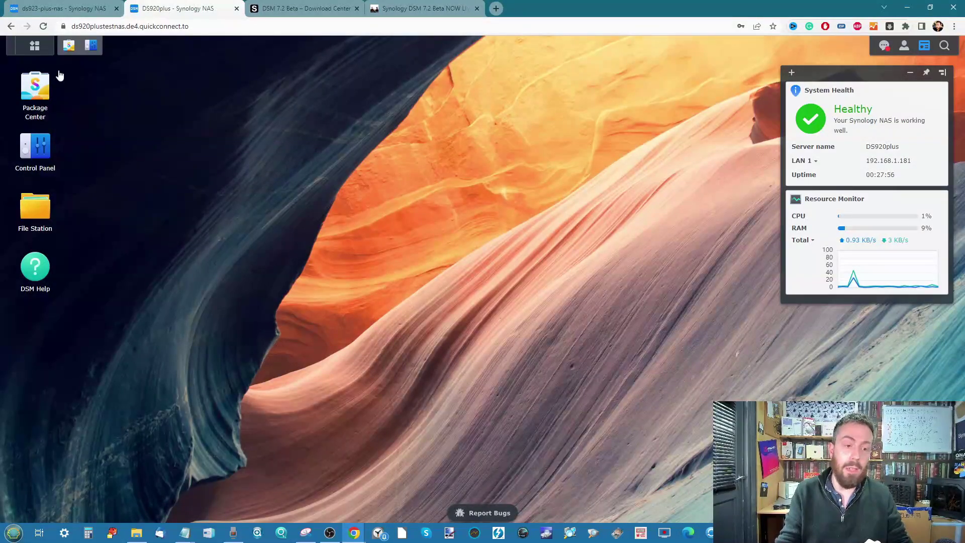
Open Package Center on the DS920plus and scroll the Installed packages list.
left_click(72, 50)
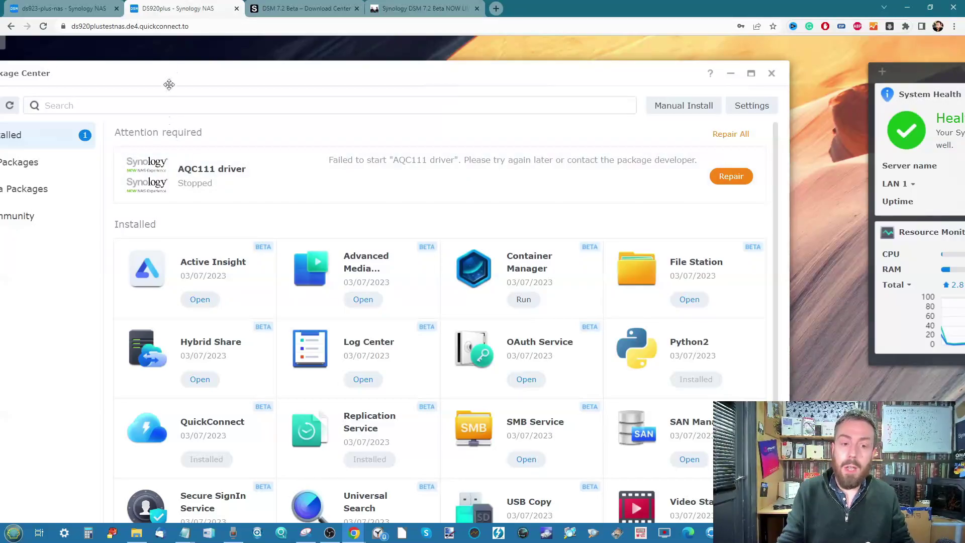
scroll(178, 132, "down", 1)
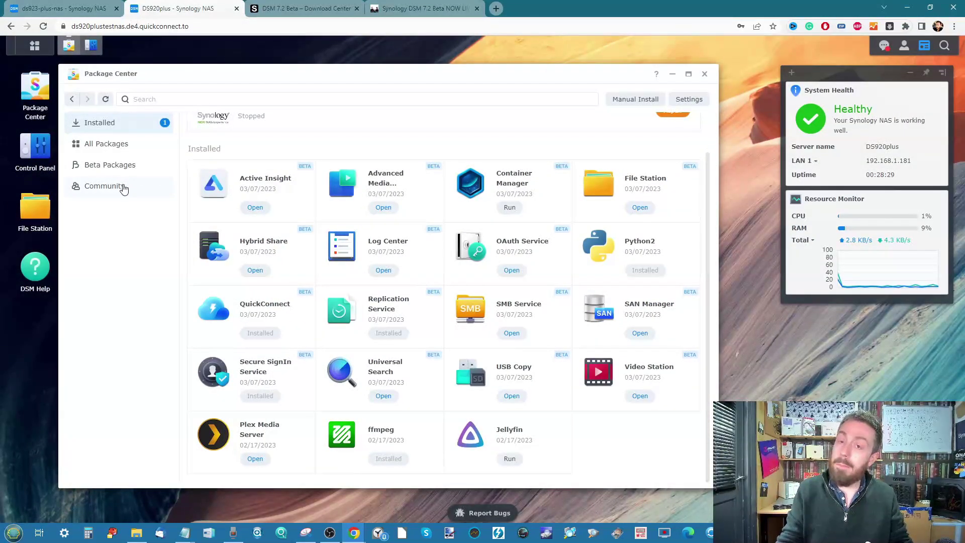
Browse Package Center's Community and All Packages listings, then minimize Package Center.
left_click(123, 189)
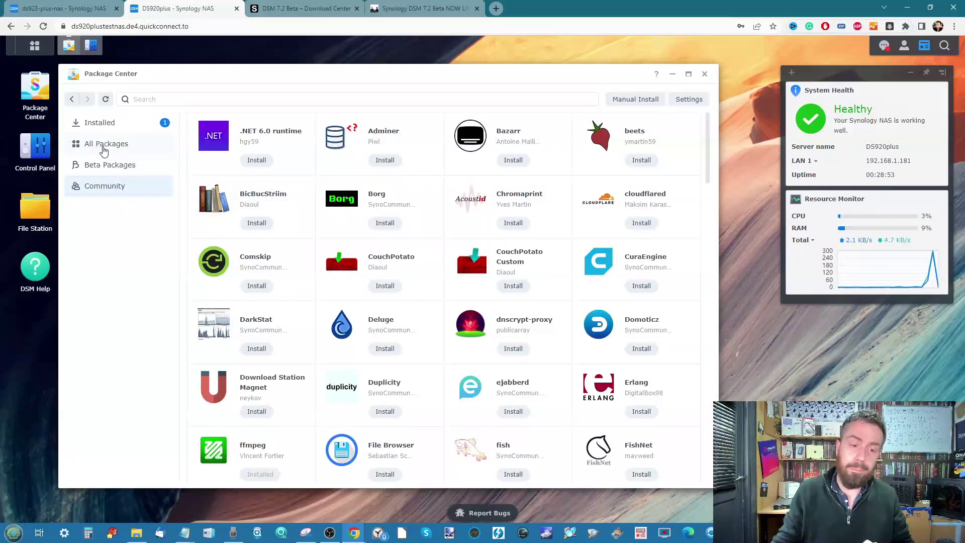
left_click(105, 151)
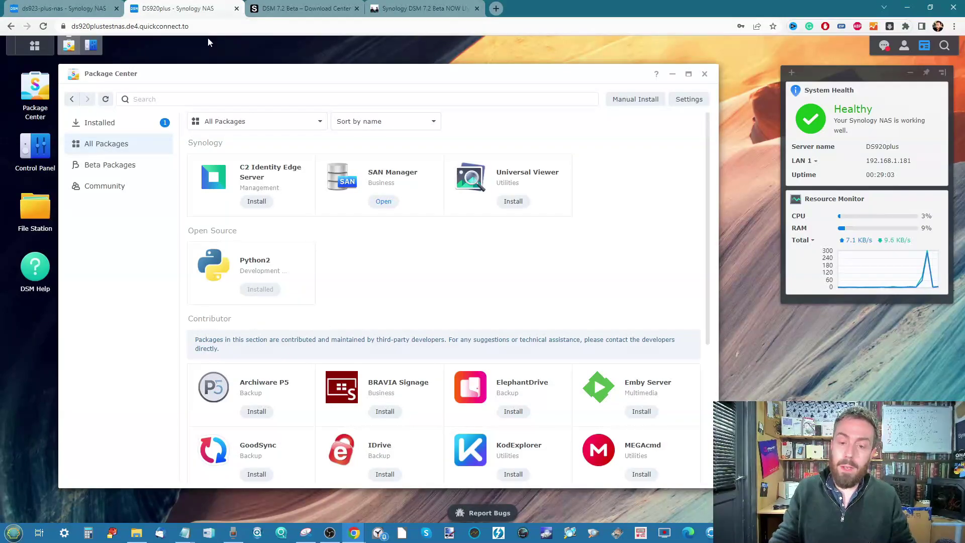
left_click(672, 76)
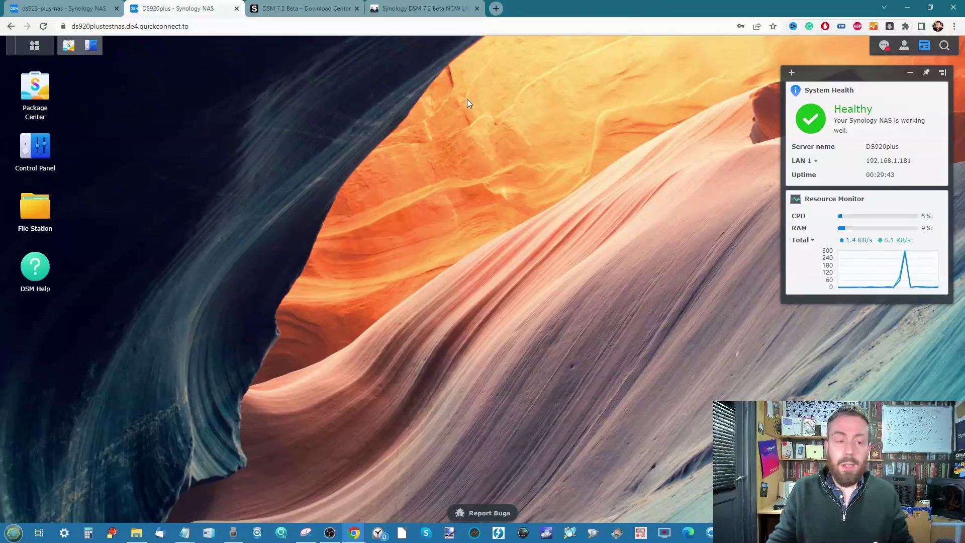
Launch Storage Manager, inspect Drive 2's details, then start Create Volume from Storage.
left_click(35, 48)
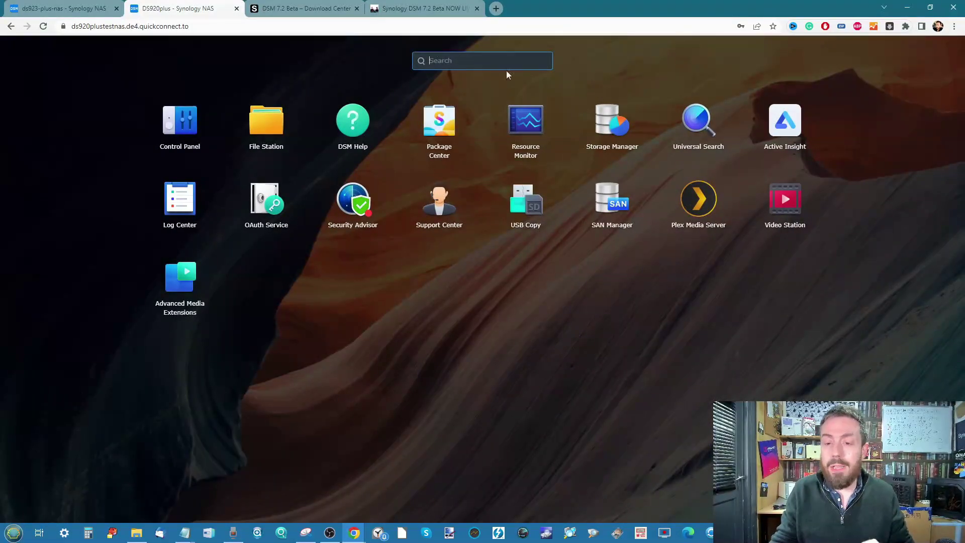
left_click(612, 130)
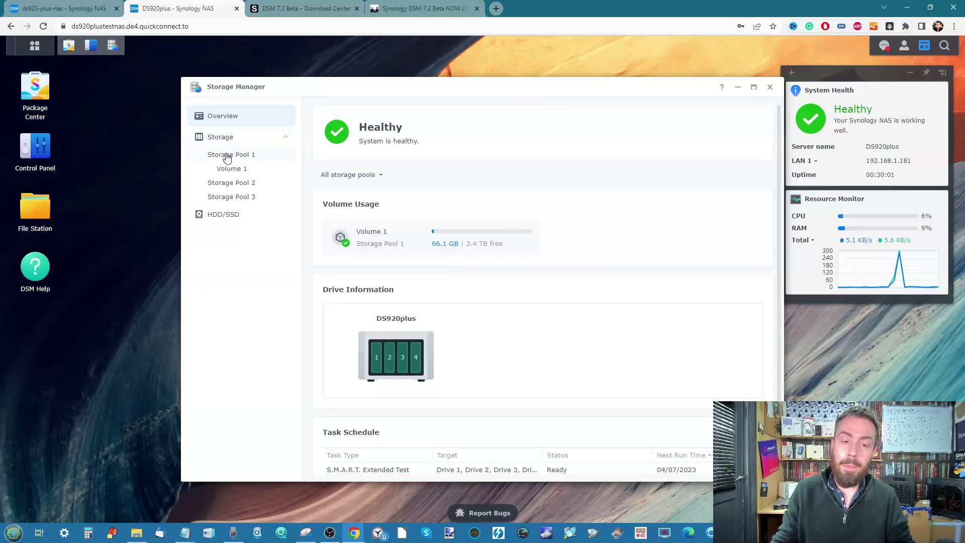
left_click(224, 214)
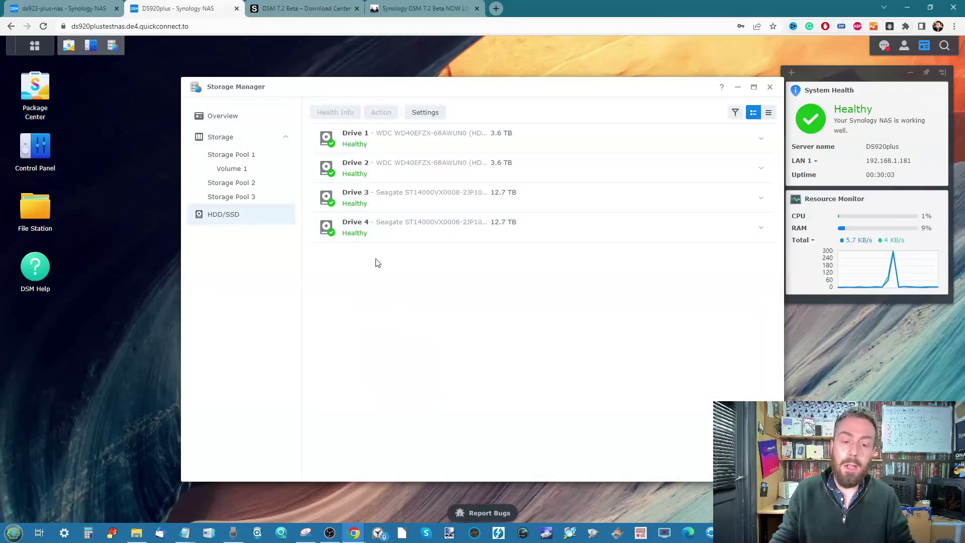
left_click(419, 168)
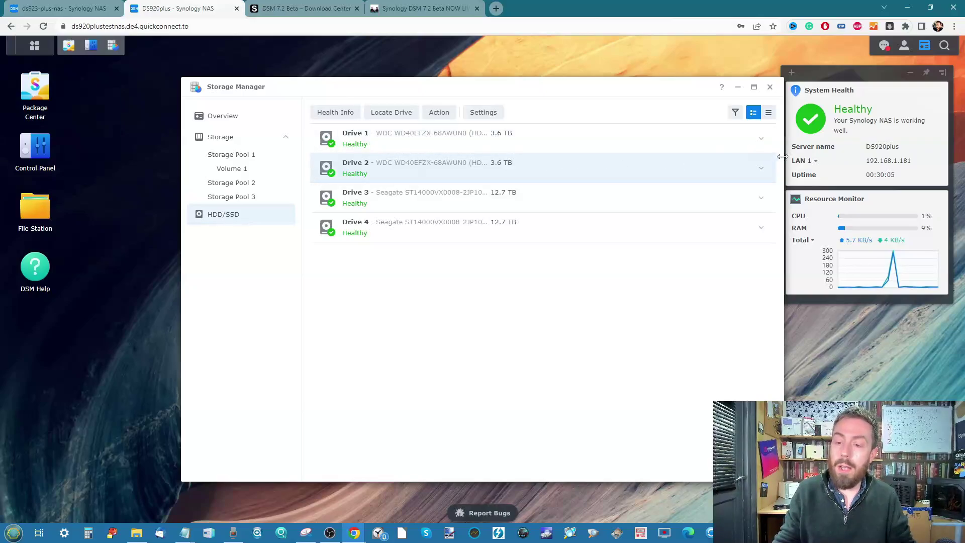
left_click(763, 169)
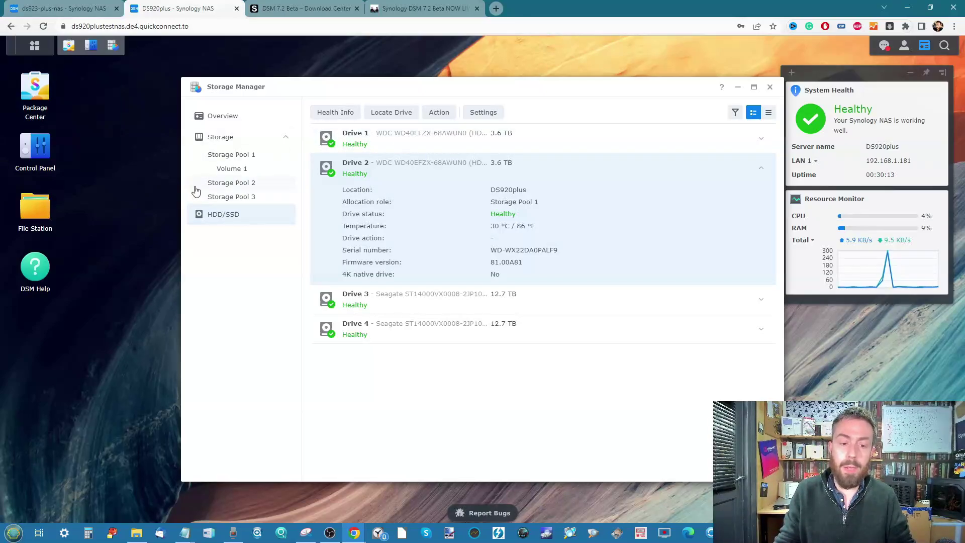
left_click(231, 141)
left_click(330, 113)
Start a new volume on Storage Pool 2 sized 10000 GB with description 'NEW-VOL'.
left_click(347, 148)
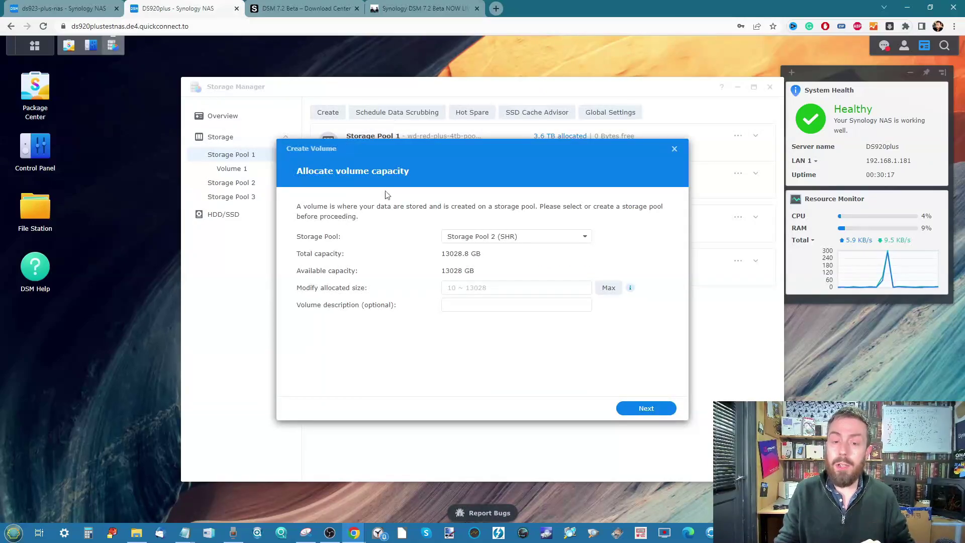
left_click(502, 240)
left_click(498, 255)
left_click(499, 291)
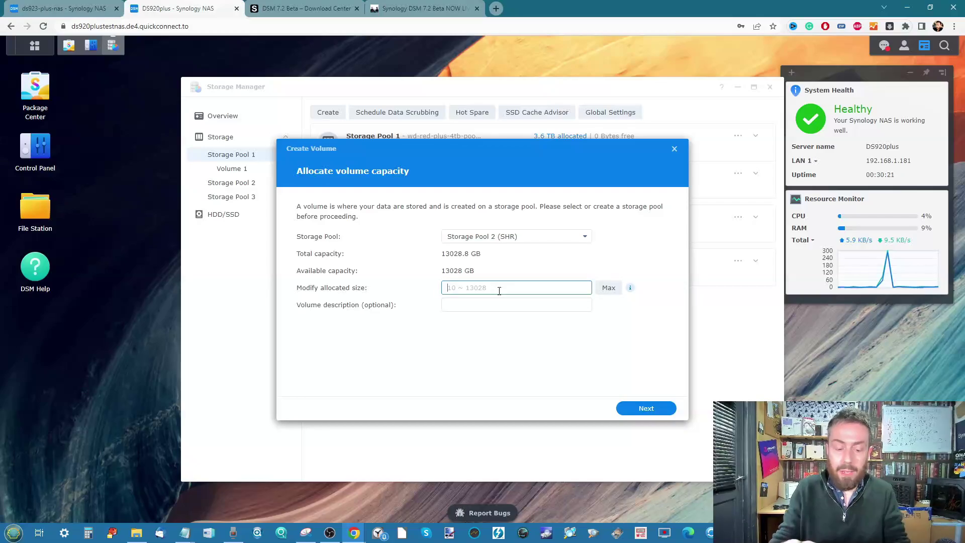
type("10000")
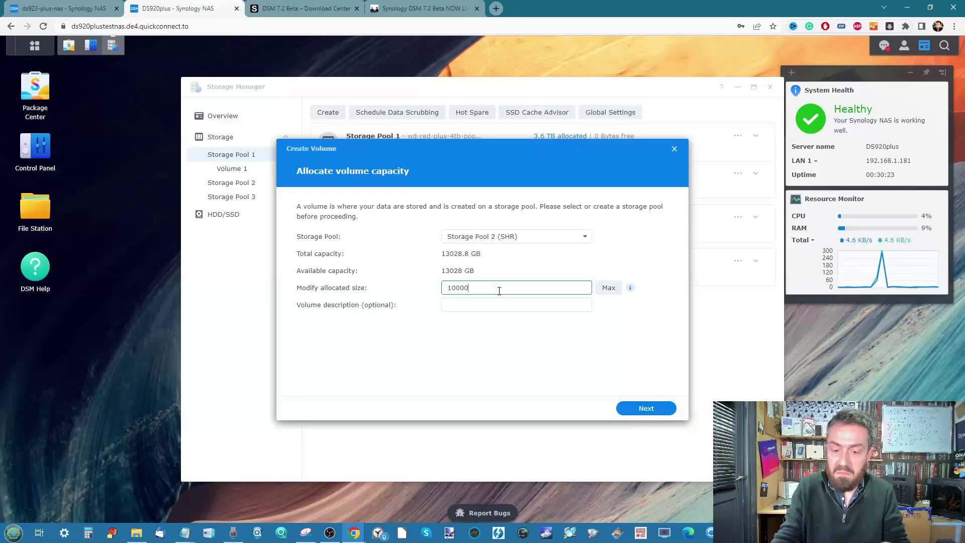
left_click(510, 309)
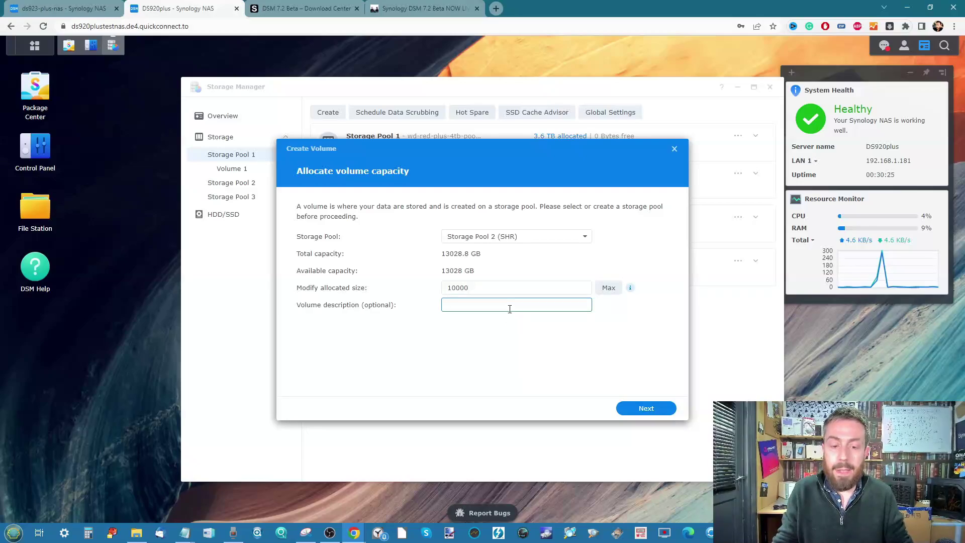
type("NEW-VOL")
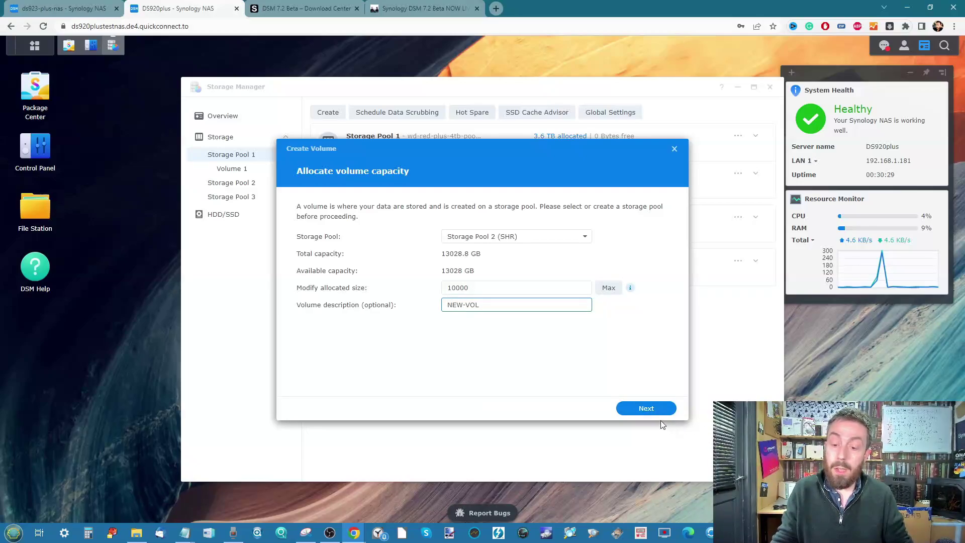
Move past the file system step and tick Encrypt this volume.
left_click(648, 409)
left_click(646, 408)
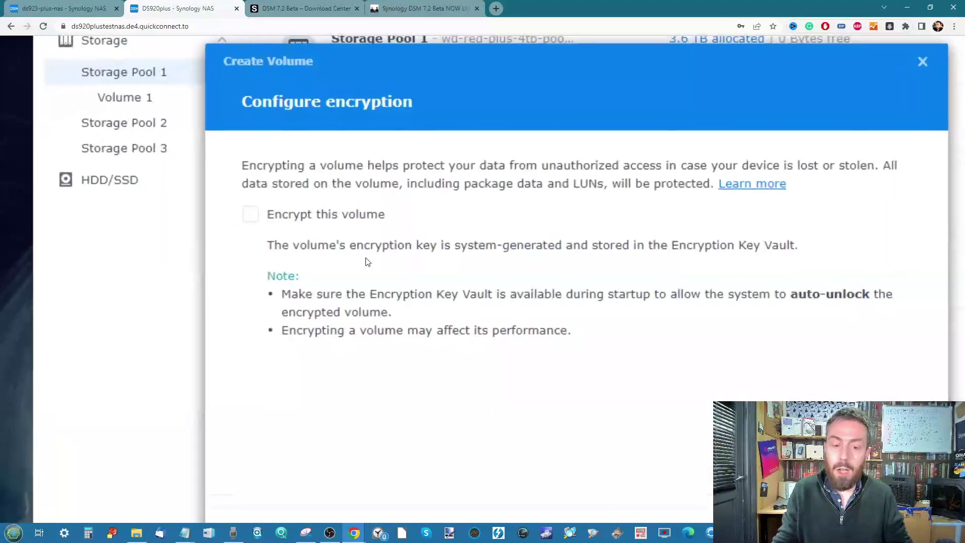
scroll(367, 262, "right", 3)
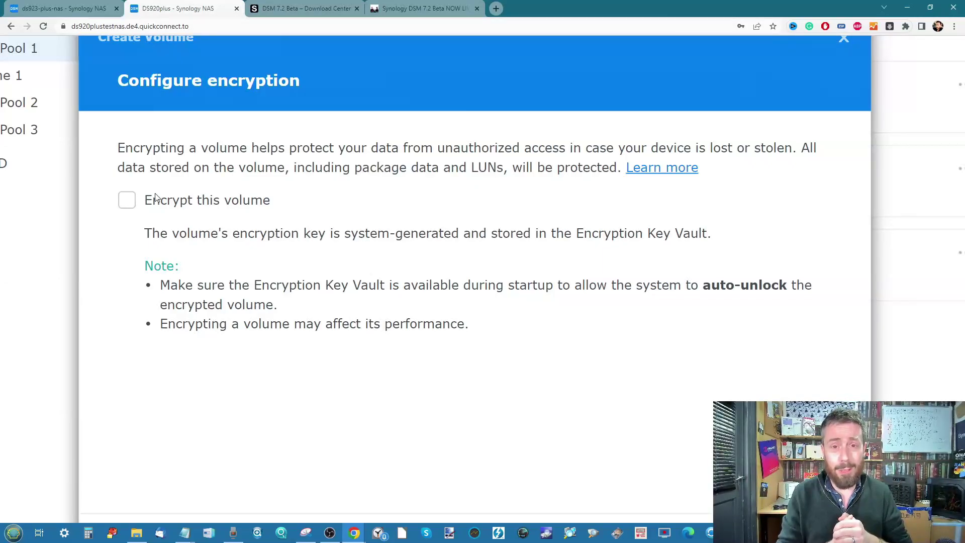
left_click(127, 202)
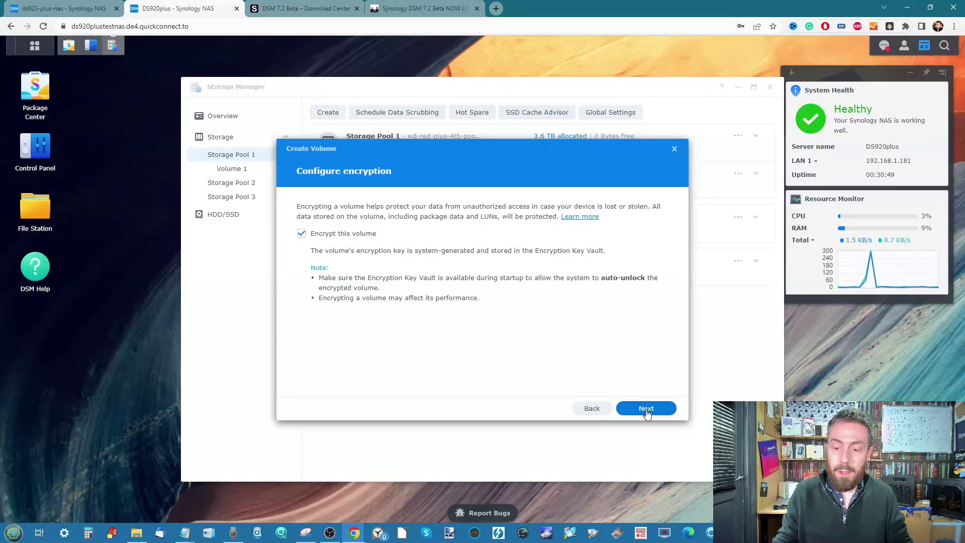
Set and confirm the vault password, then enable the encryption key vault.
left_click(647, 410)
left_click(477, 246)
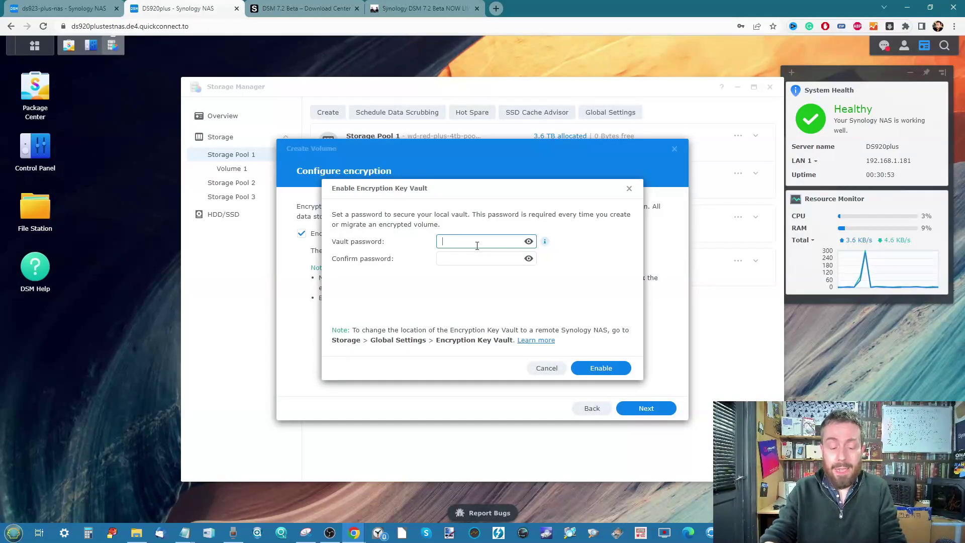
type("•••••••••")
key("Tab")
key("Tab")
key("ctrl+v")
left_click(597, 367)
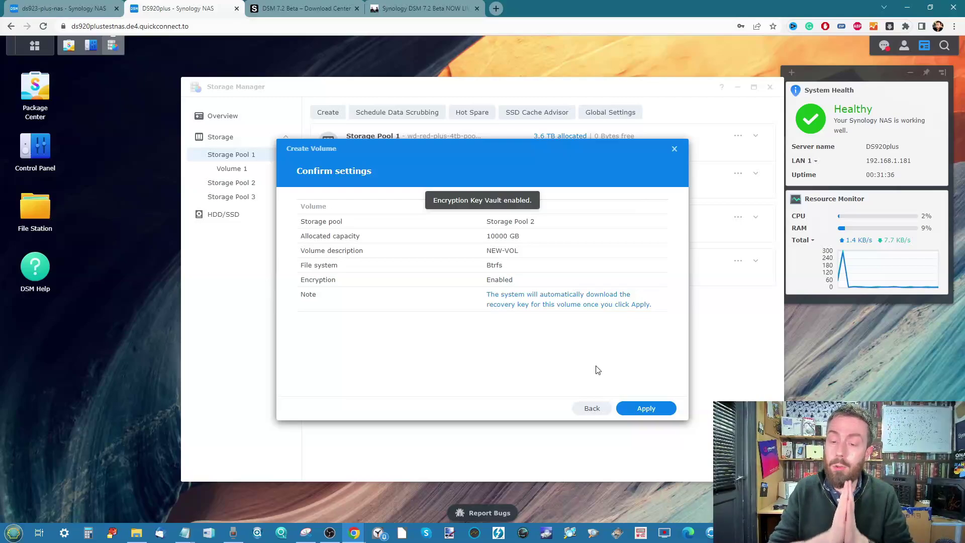
Apply the volume settings, save the .rkey recovery key file, and confirm creation.
left_click(639, 410)
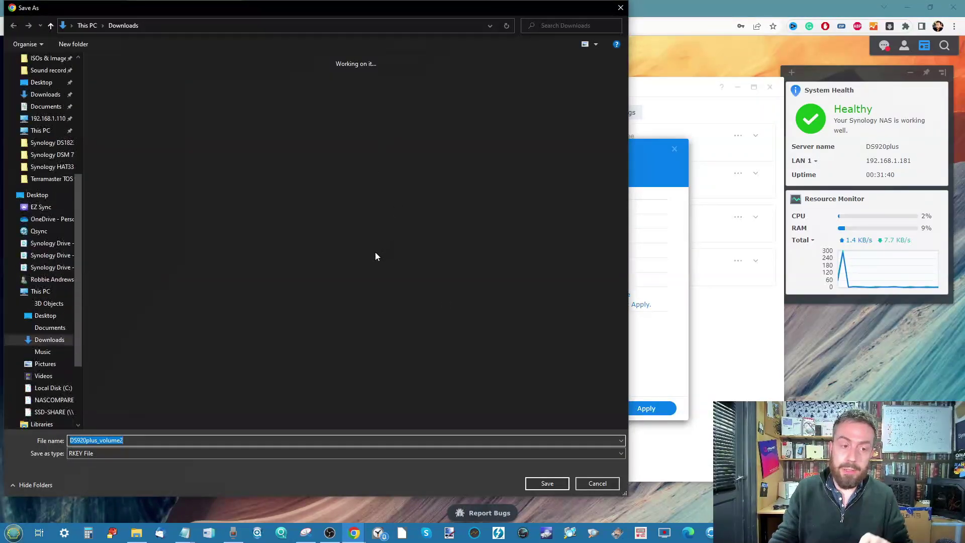
left_click(549, 482)
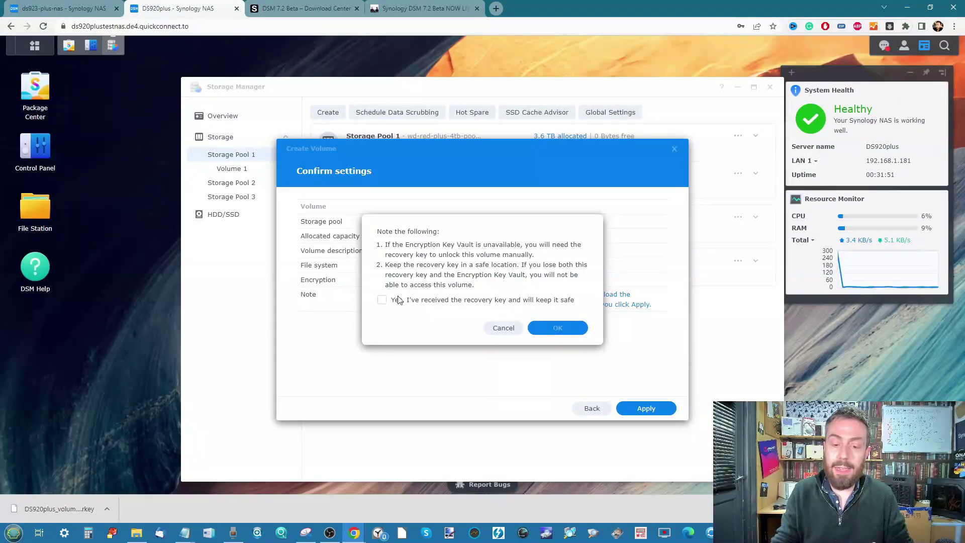
left_click(383, 300)
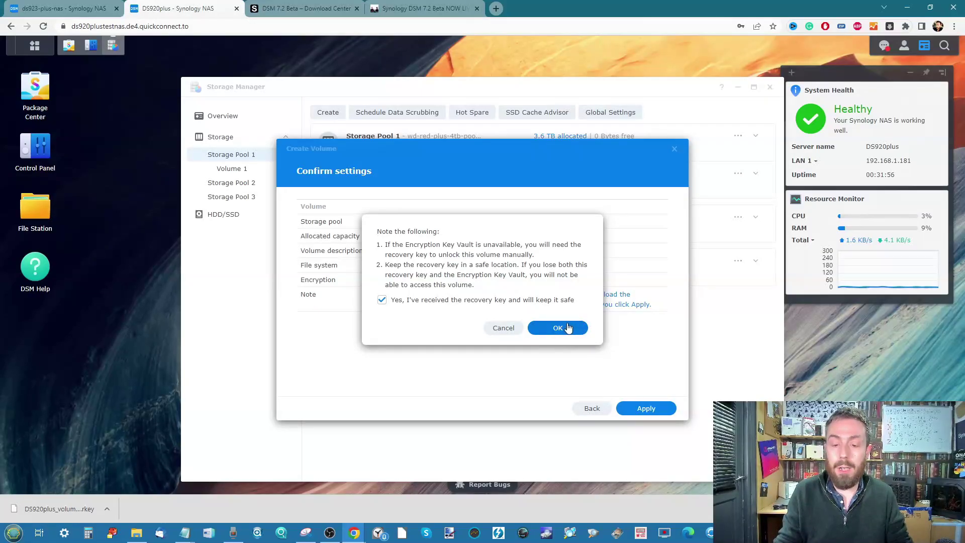
left_click(568, 328)
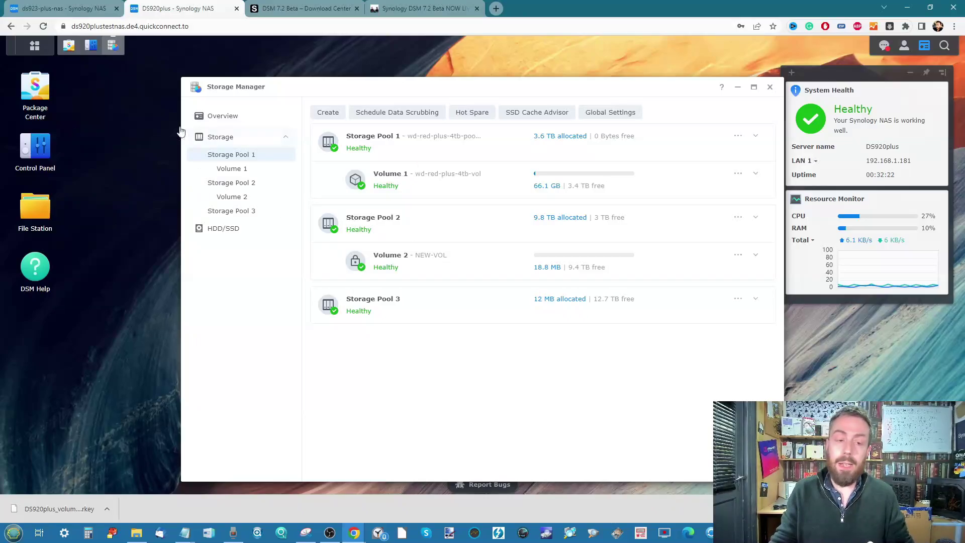
Minimize Storage Manager, launch File Station, and abandon a plain new folder.
left_click(737, 87)
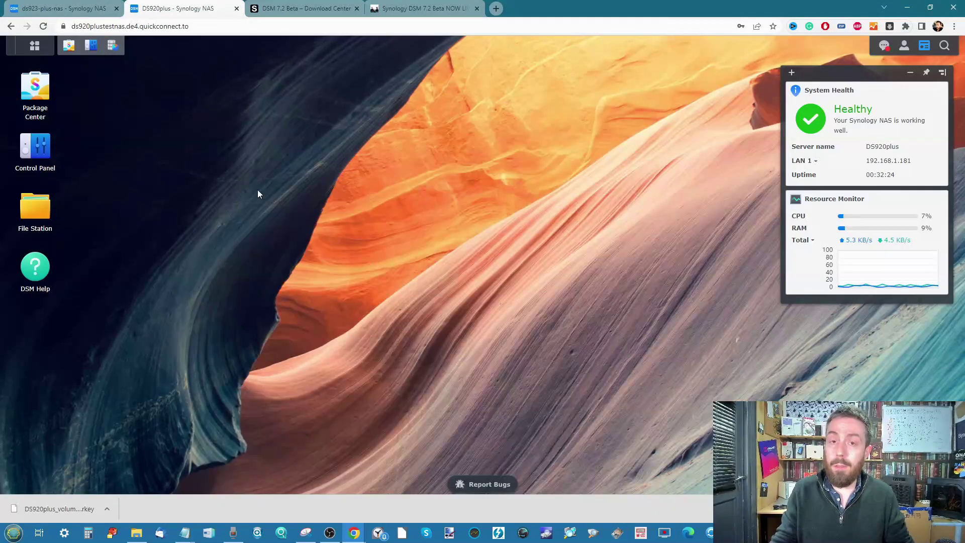
left_click(42, 214)
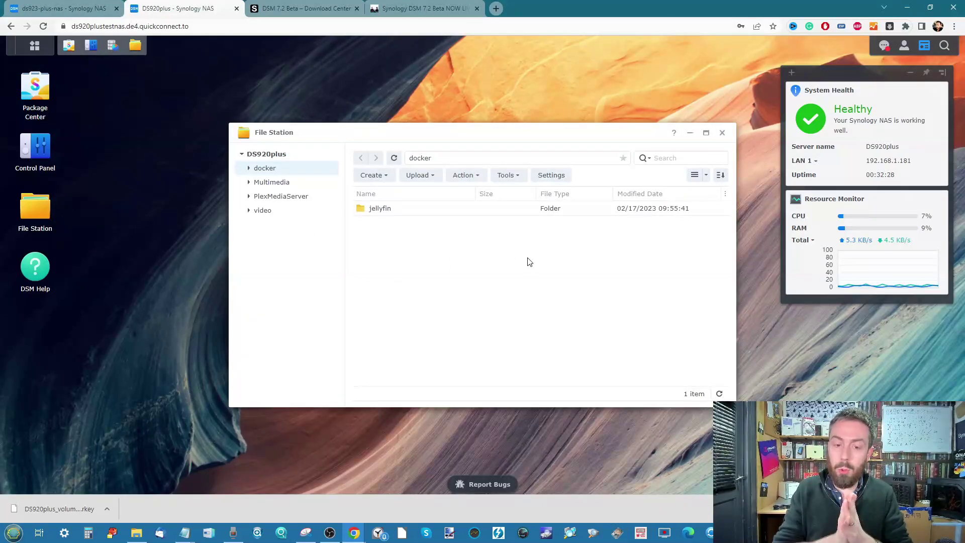
left_click(382, 178)
left_click(394, 195)
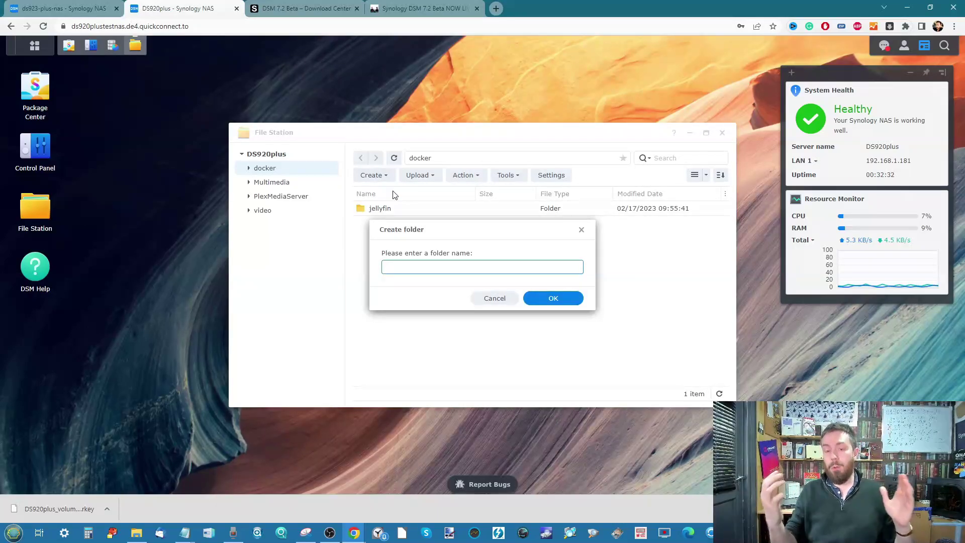
left_click(488, 299)
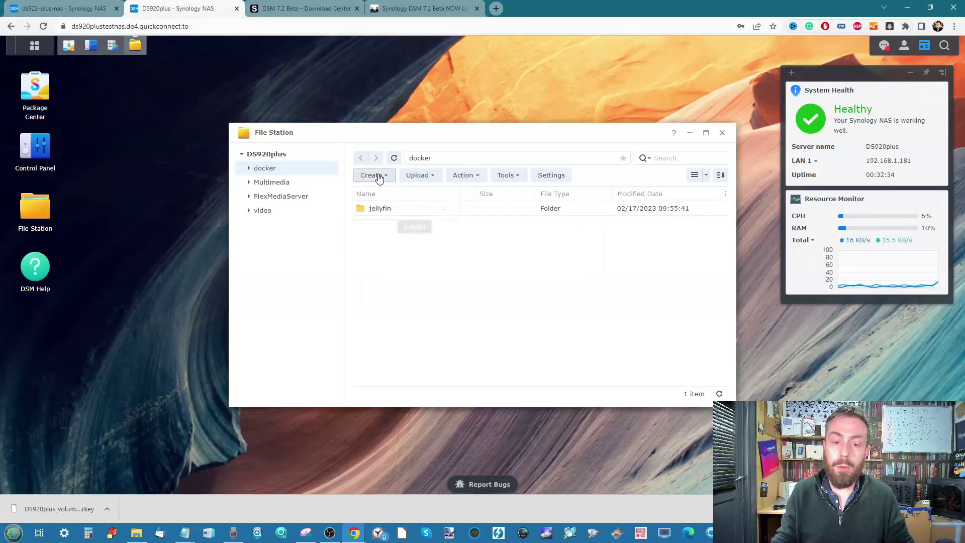
Create a shared folder named 'new-share-worm' on Volume 1 and continue.
left_click(377, 176)
left_click(400, 208)
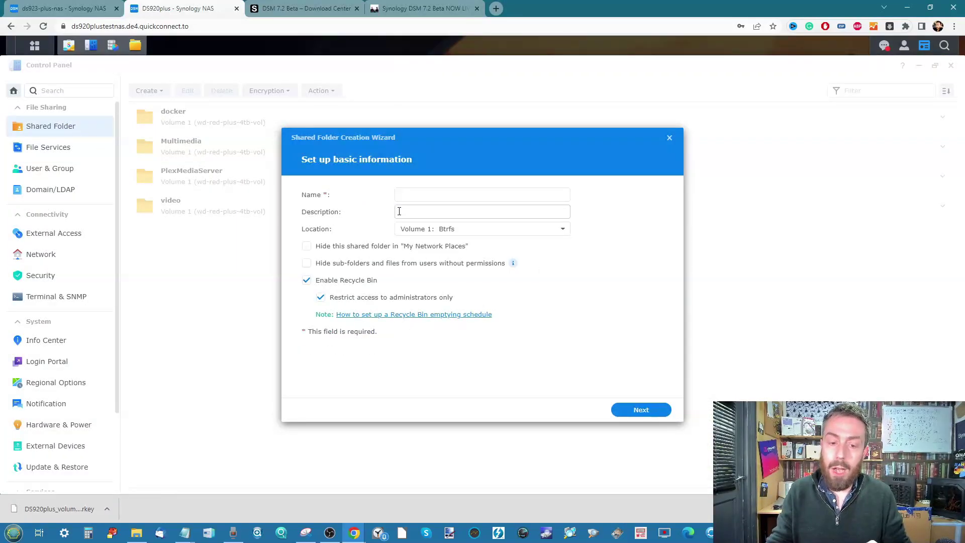
left_click(436, 193)
type("new-s")
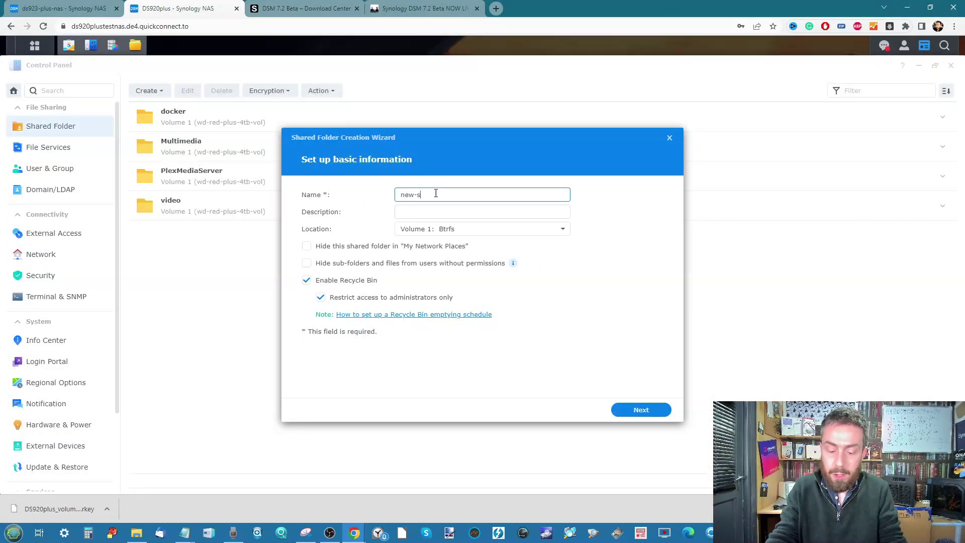
type("hare-worm")
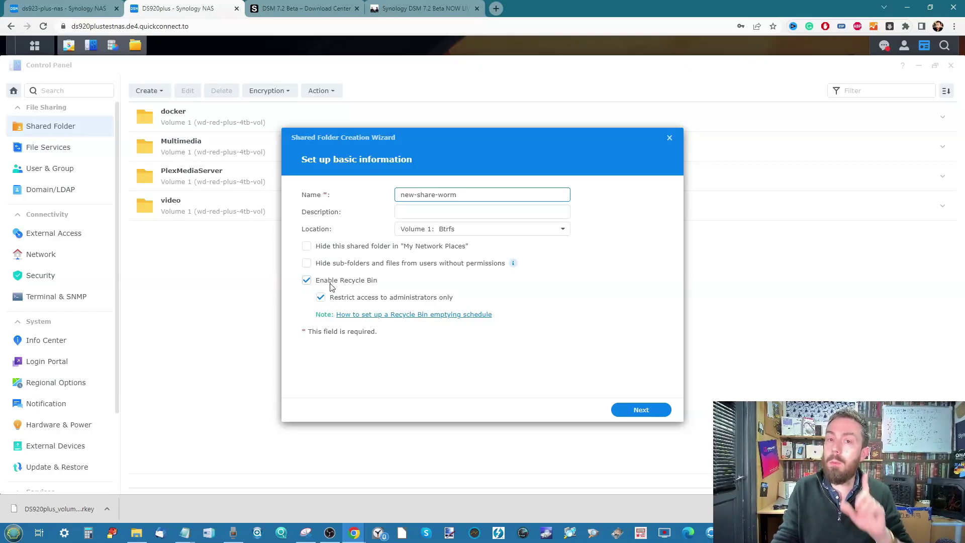
left_click(622, 410)
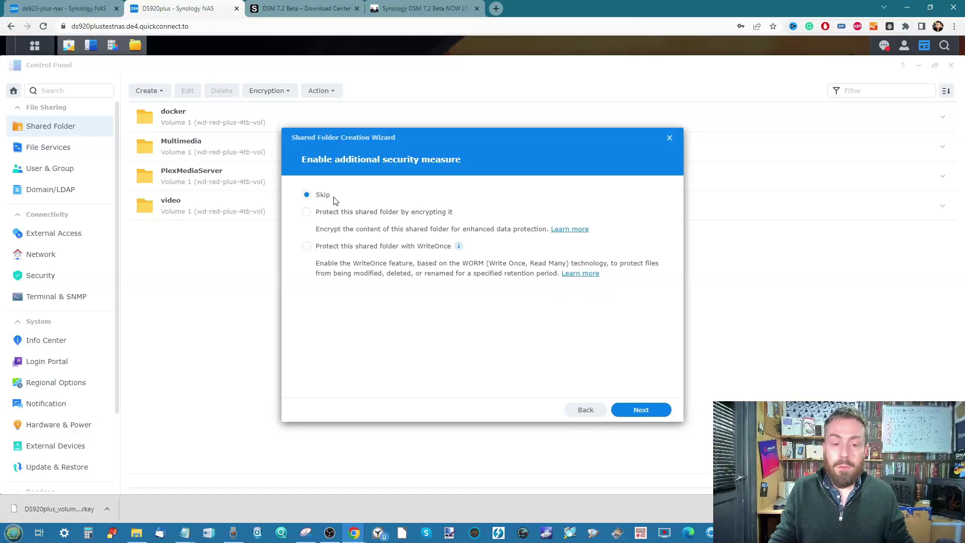
Protect the folder with WriteOnce and accept that Recycle Bin will be disabled.
left_click(401, 216)
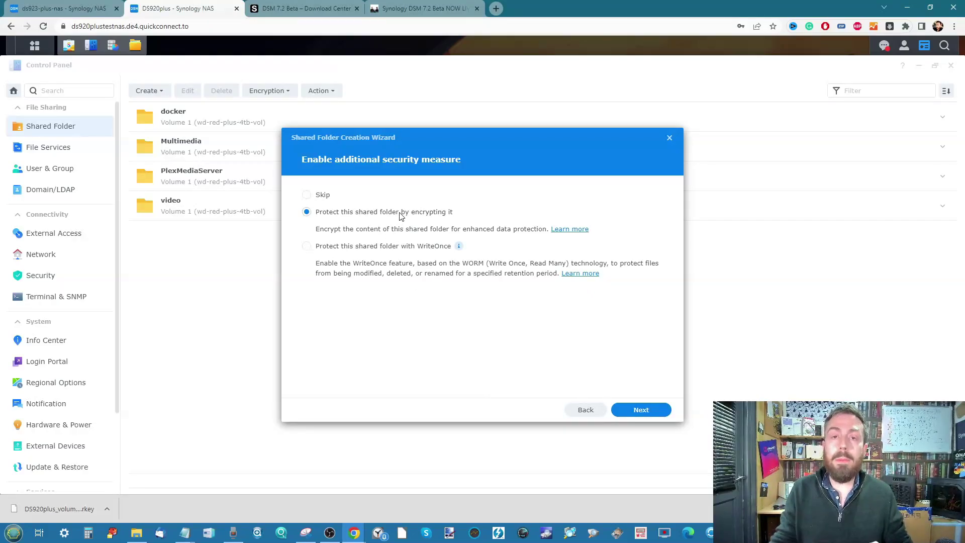
left_click(352, 247)
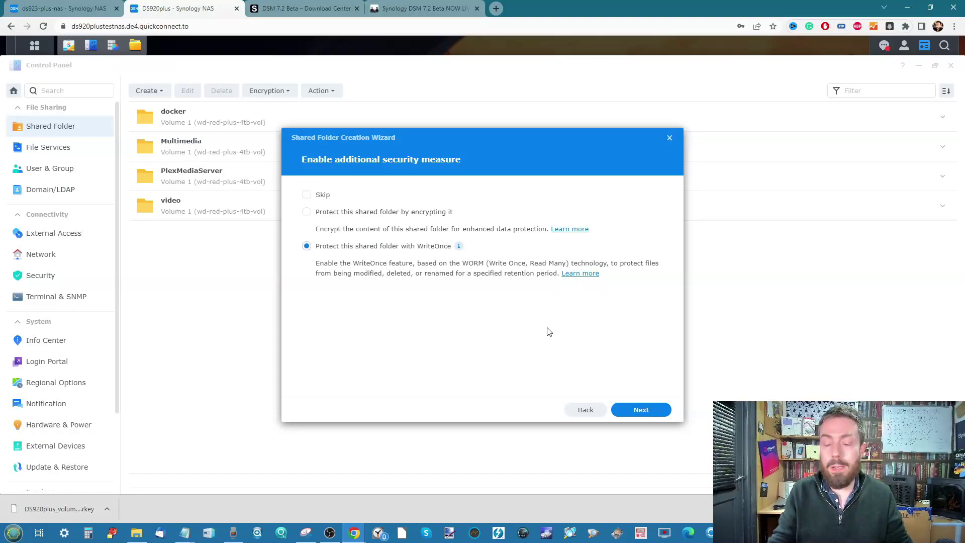
left_click(646, 415)
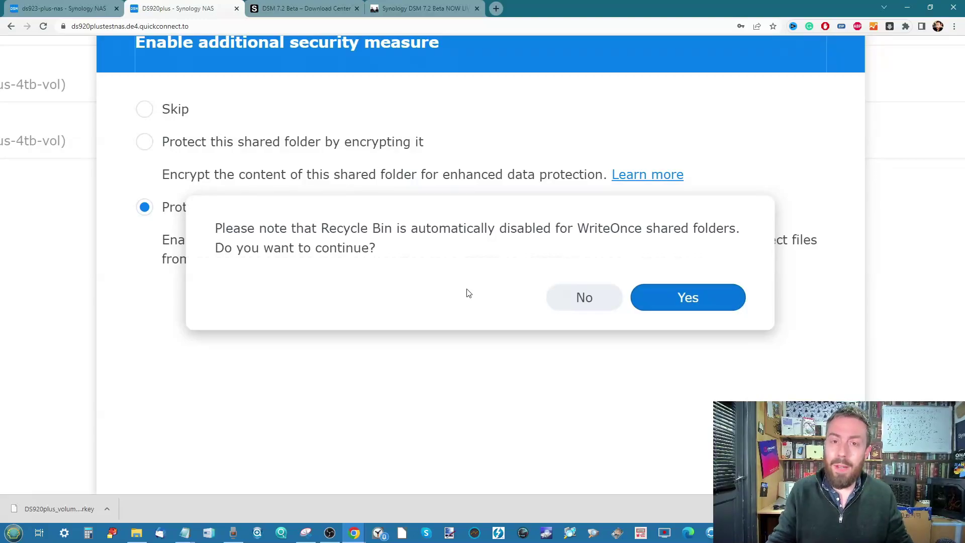
left_click(676, 298)
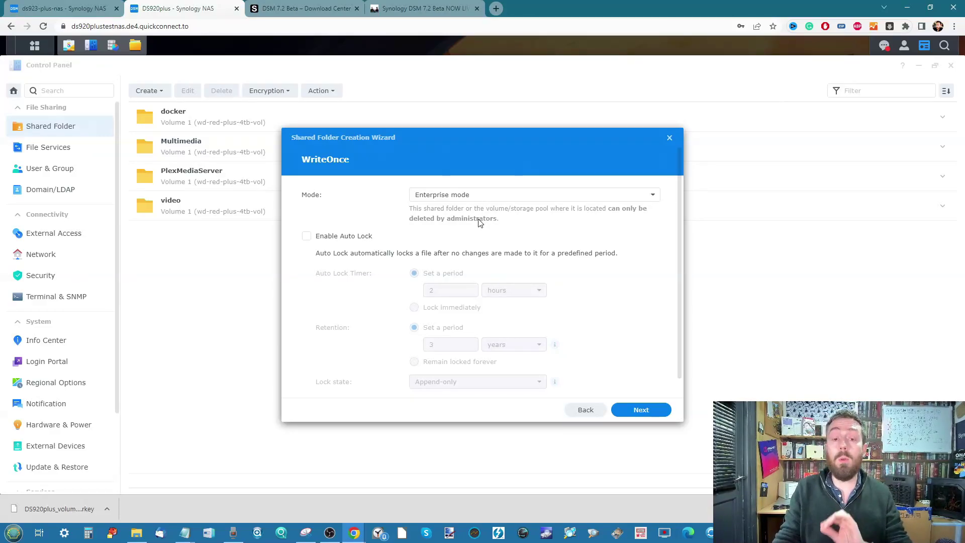
Keep Enterprise mode, enable 2-hour Auto Lock with 3-year retention, and set lock state to Immutable.
left_click(486, 198)
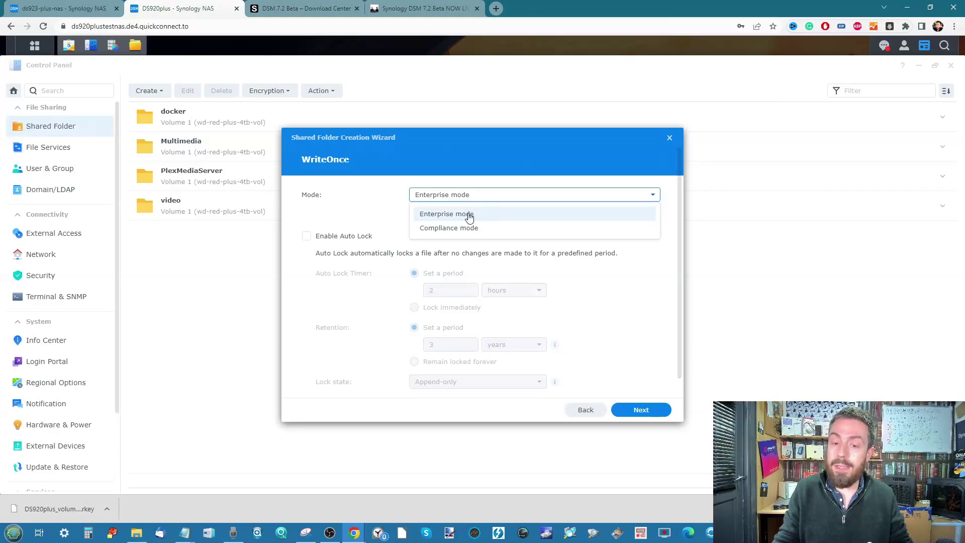
left_click(460, 228)
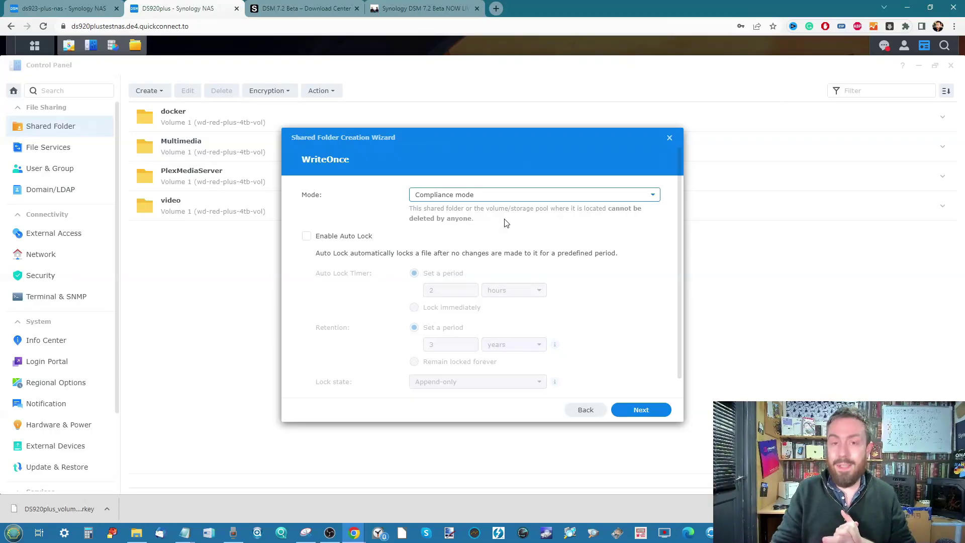
left_click(510, 194)
left_click(463, 211)
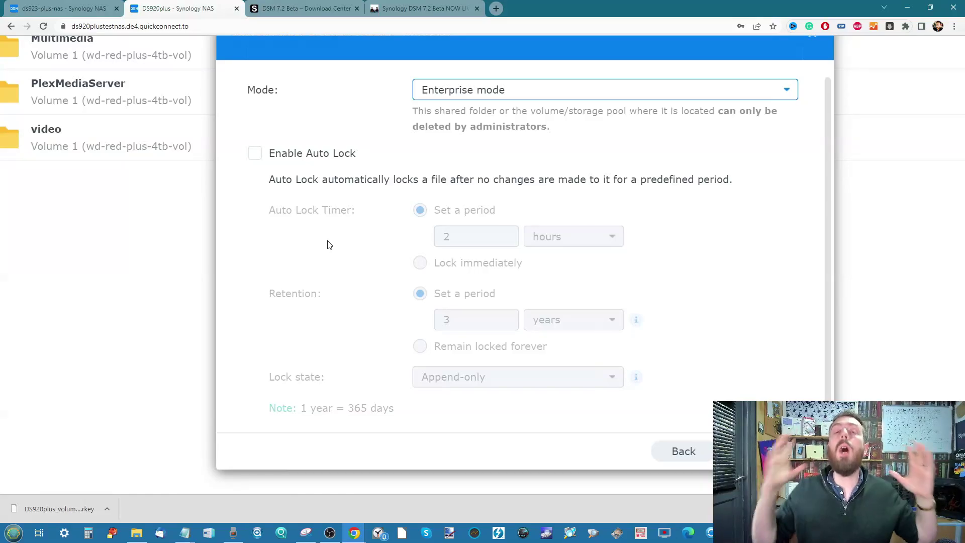
left_click(255, 153)
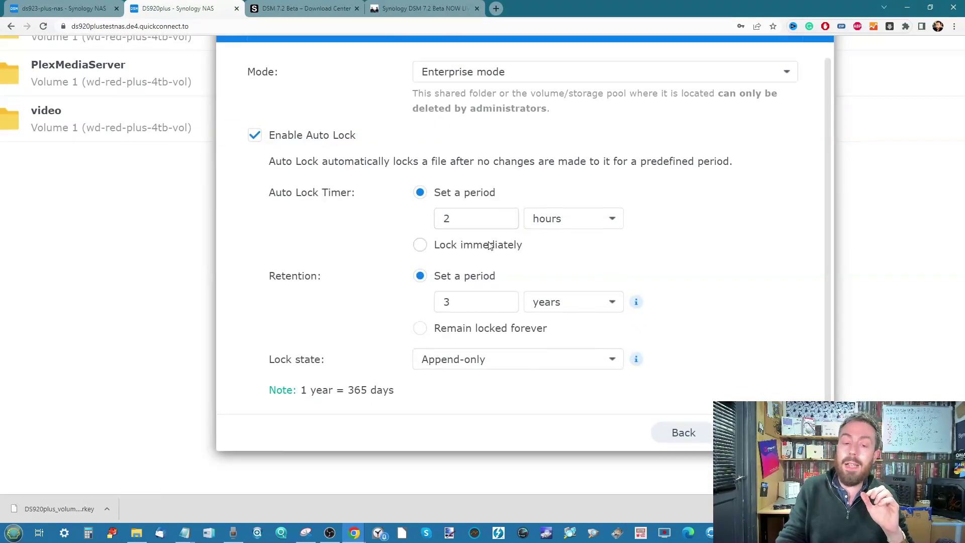
key("ctrl+minus")
key("ctrl+minus")
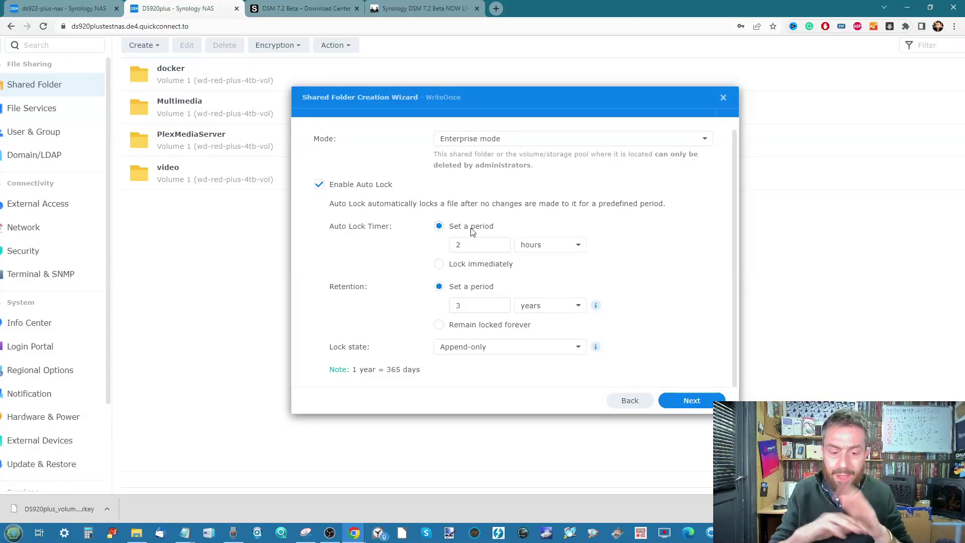
left_click(484, 354)
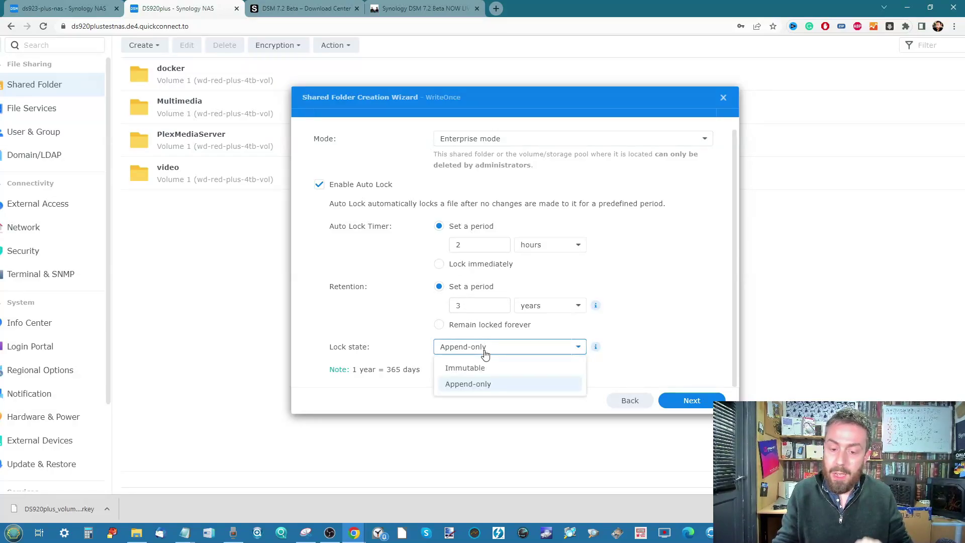
left_click(494, 373)
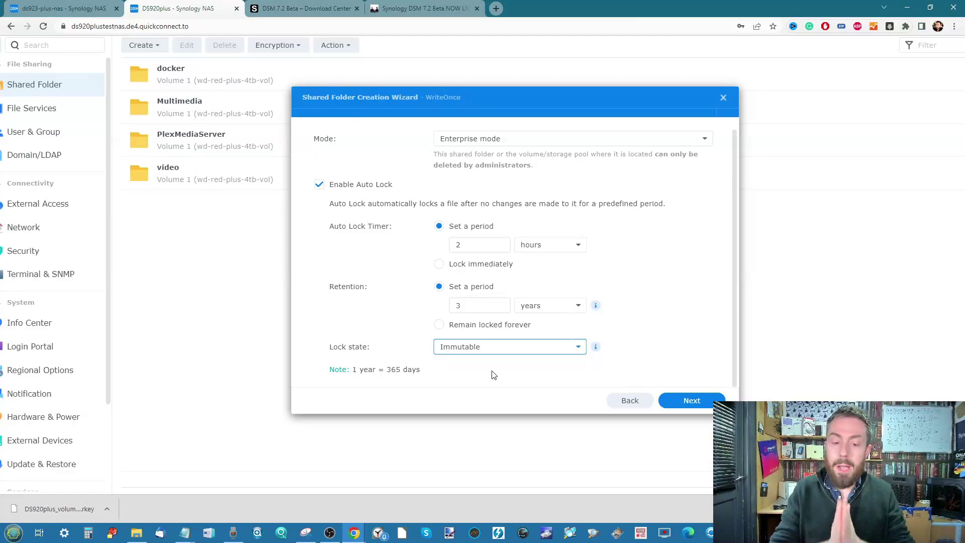
left_click(687, 401)
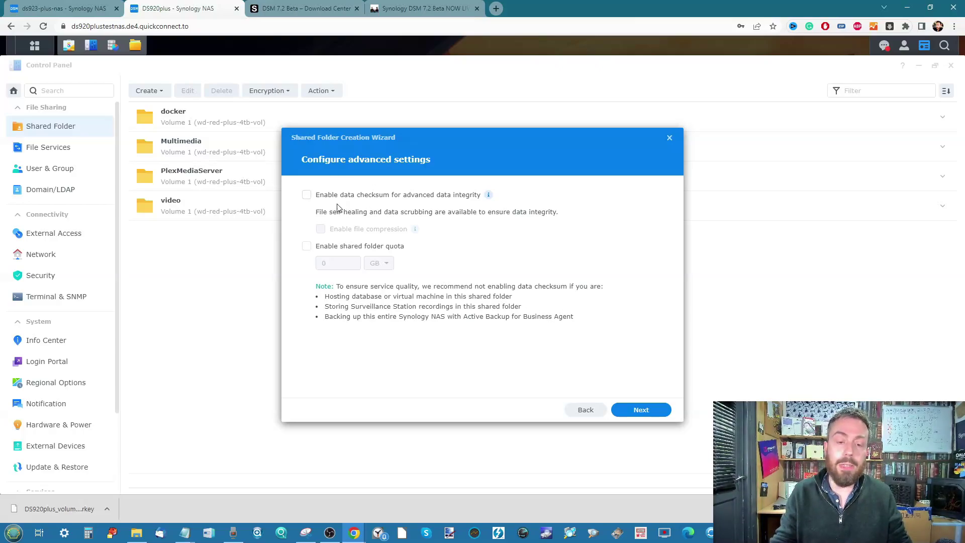
Confirm the summary to create new-share-worm and give both admin accounts Read/Write access.
left_click(642, 409)
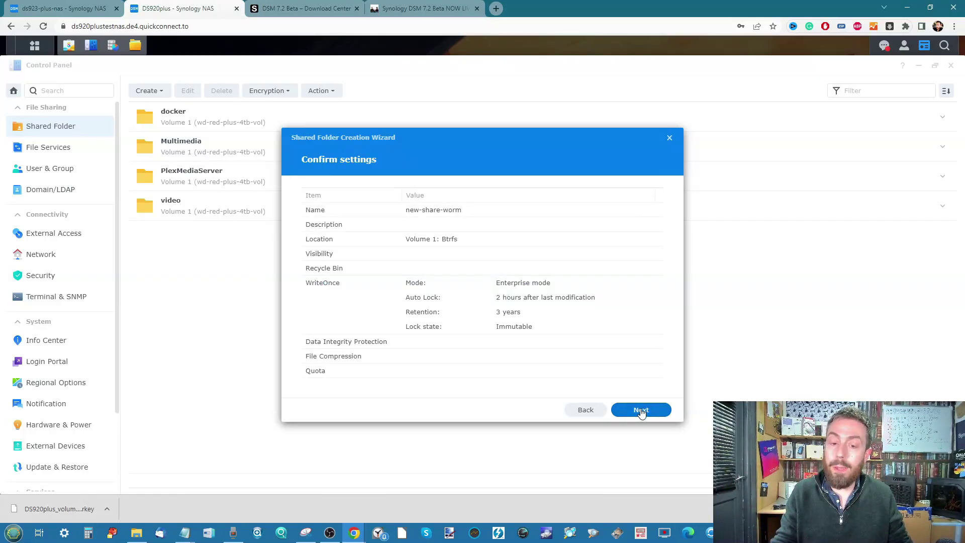
left_click(642, 410)
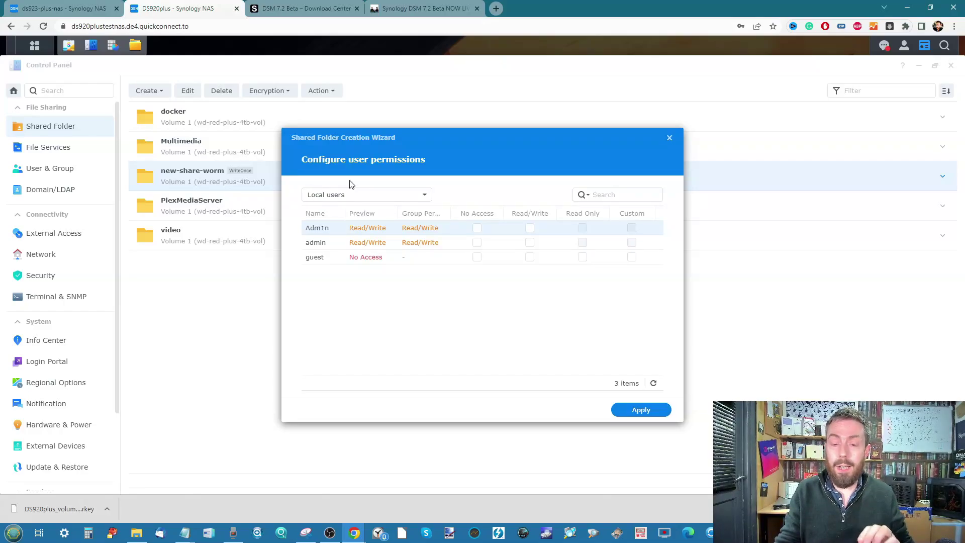
left_click(530, 228)
left_click(530, 242)
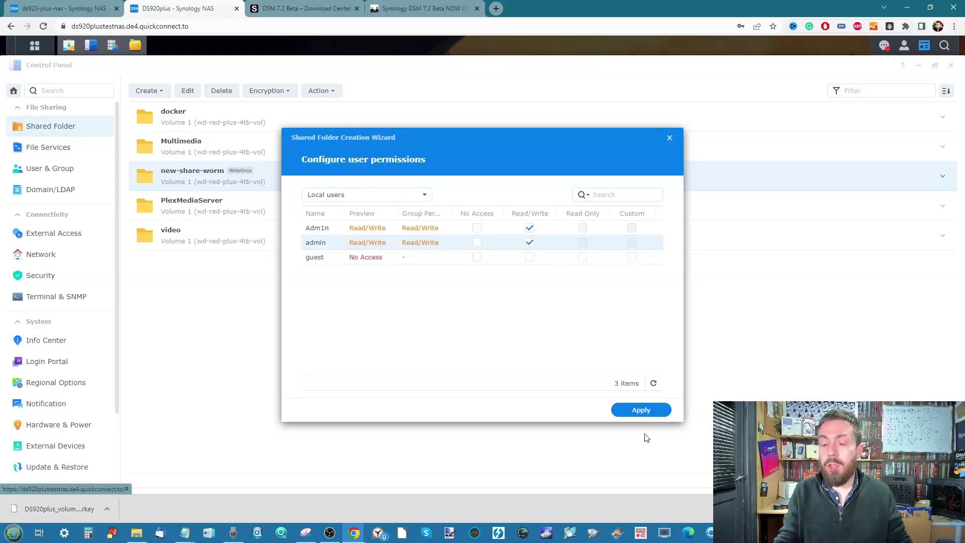
left_click(641, 410)
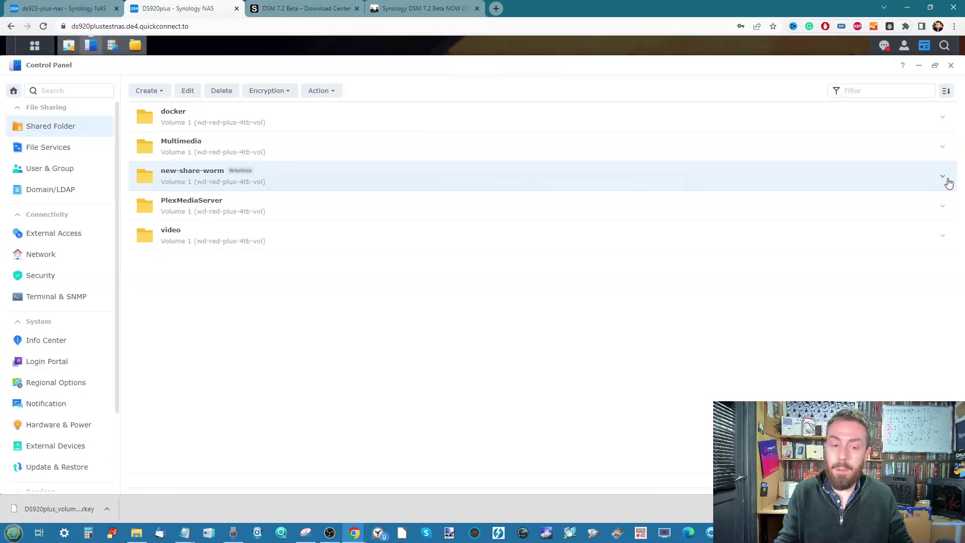
Show new-share-worm's details, then launch File Station and browse the shared folders.
left_click(943, 184)
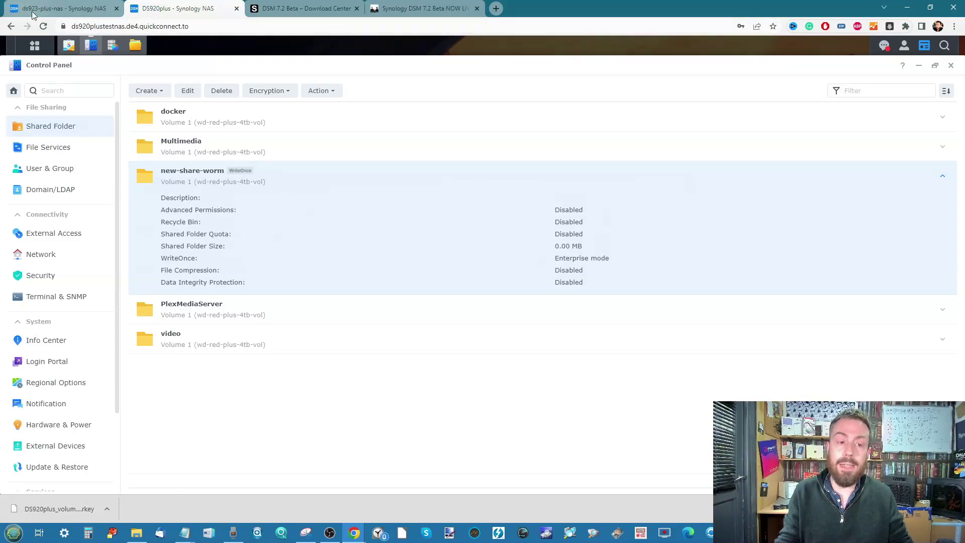
left_click(35, 46)
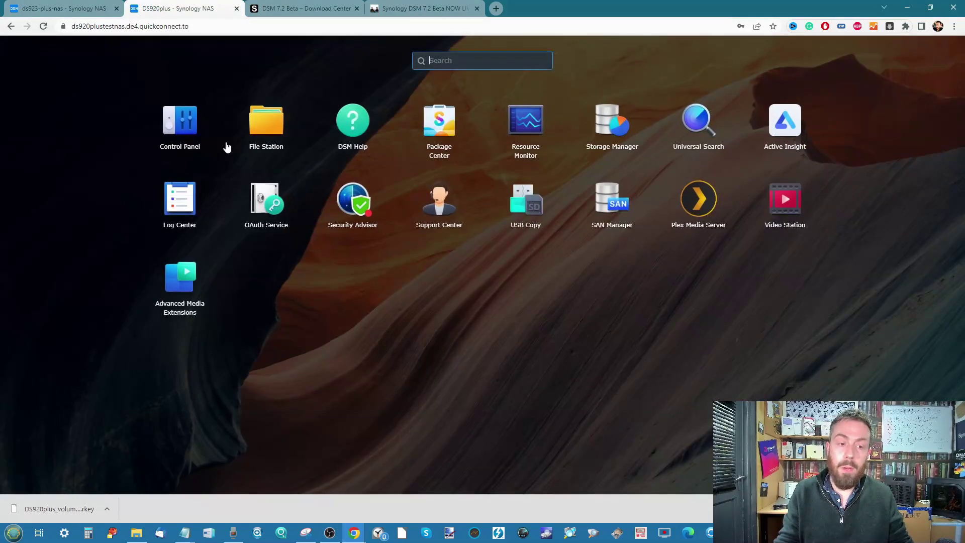
left_click(264, 124)
left_click(282, 197)
left_click(276, 210)
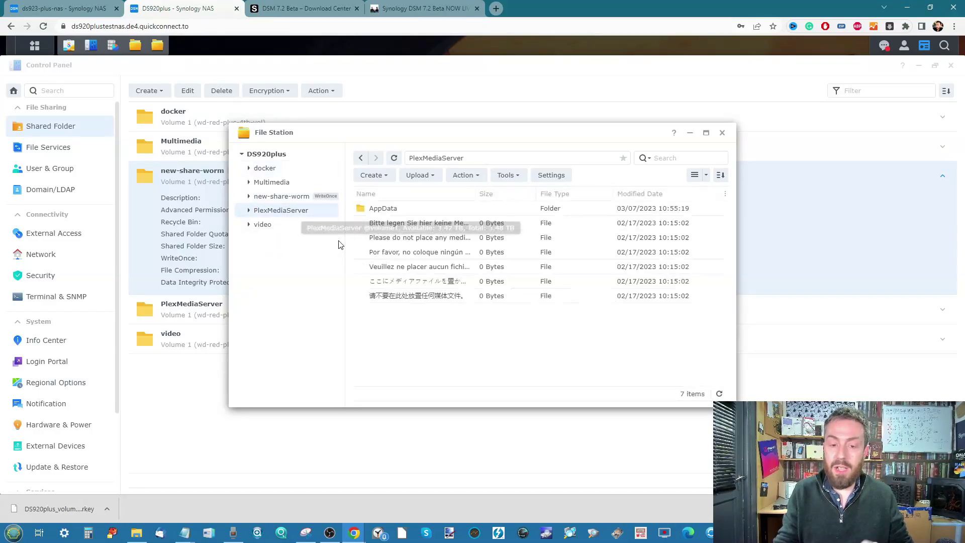
left_click(274, 183)
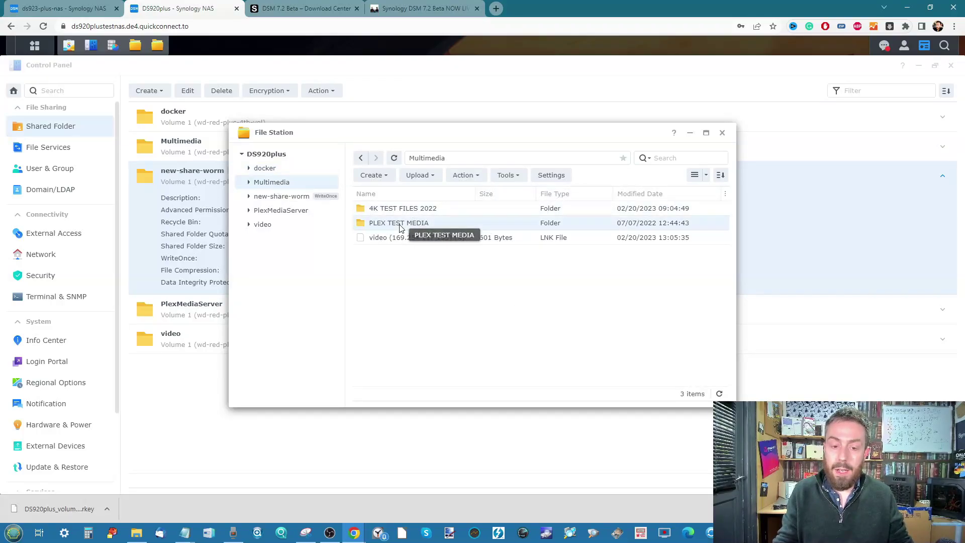
Copy Photos from Multimedia > PLEX TEST MEDIA and paste it into new-share-worm, overwriting.
double_click(409, 223)
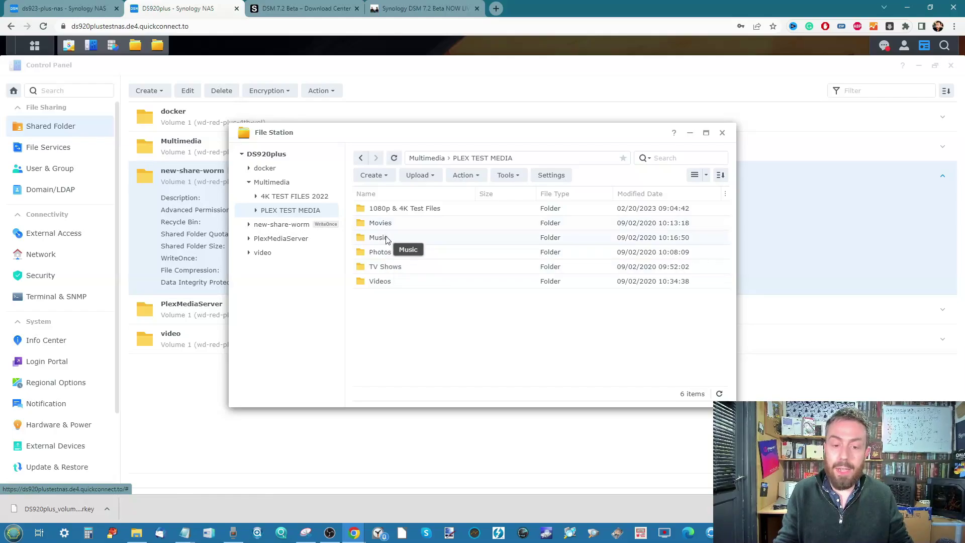
left_click(388, 254)
right_click(388, 255)
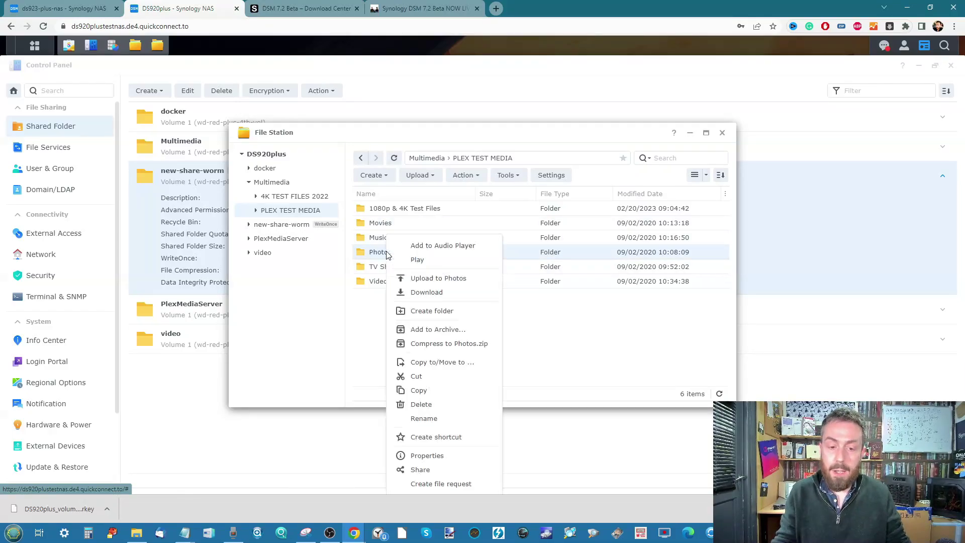
left_click(426, 397)
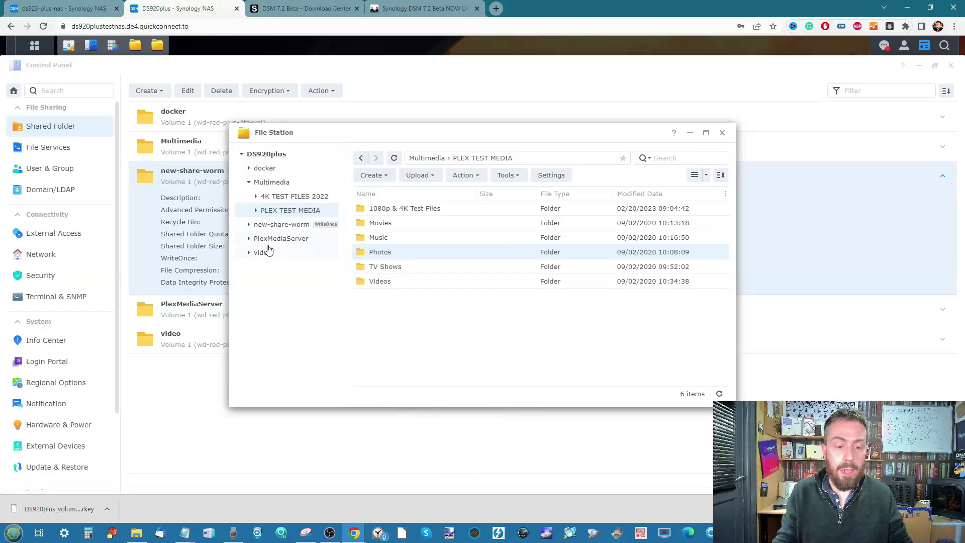
left_click(280, 224)
right_click(447, 283)
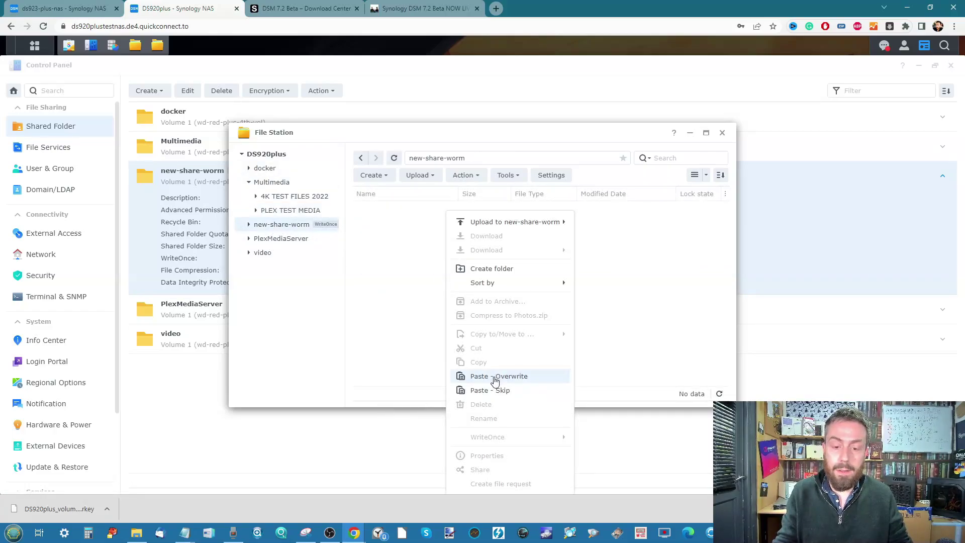
left_click(497, 376)
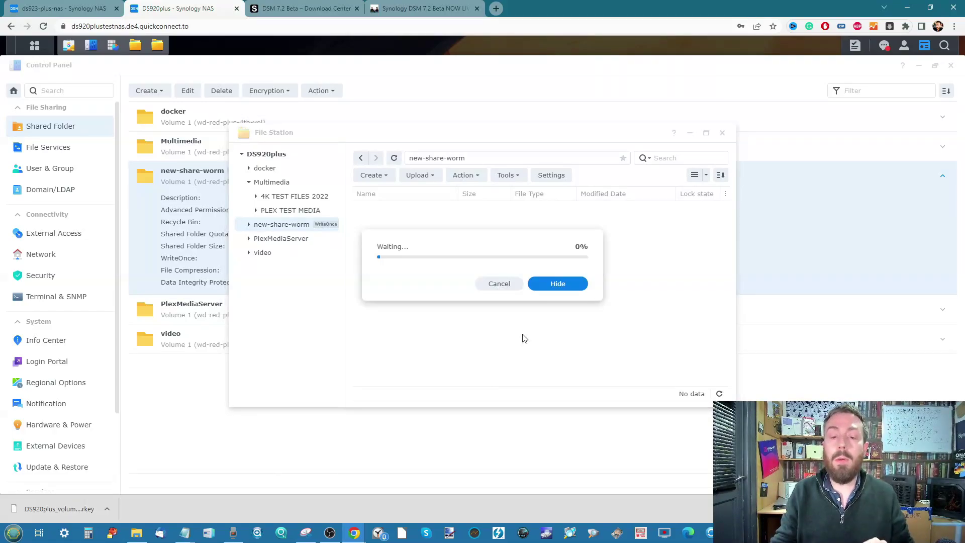
Hide the copy progress and minimize File Station and Control Panel to reveal the desktop.
left_click(541, 285)
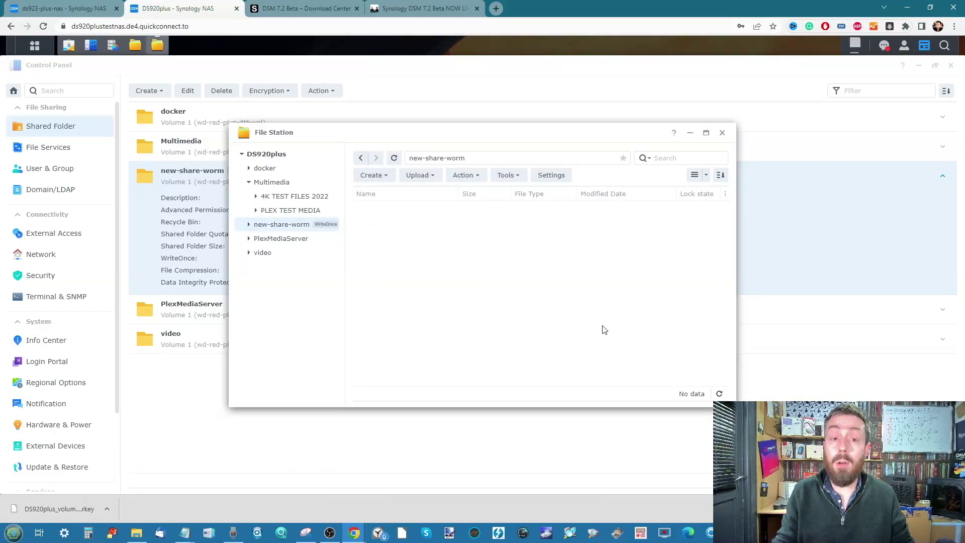
left_click(689, 132)
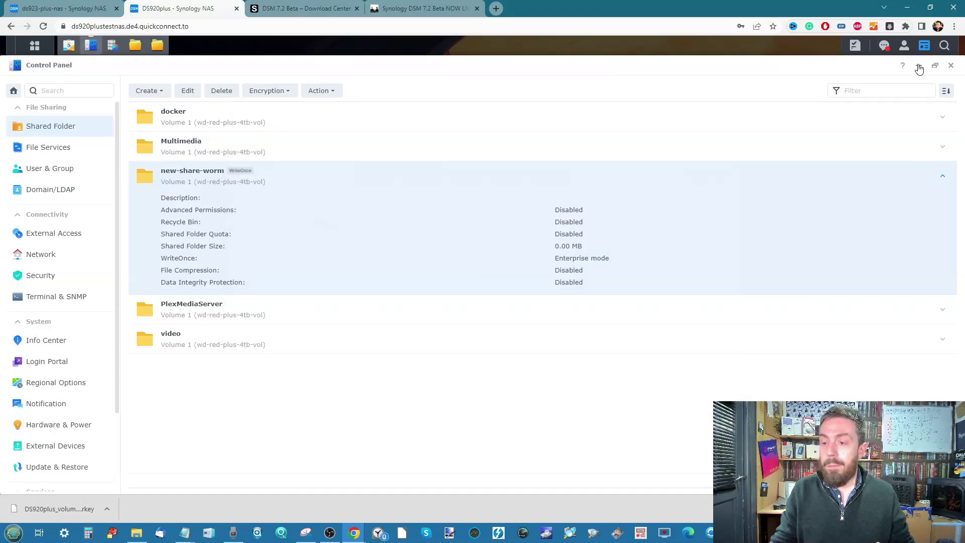
left_click(919, 67)
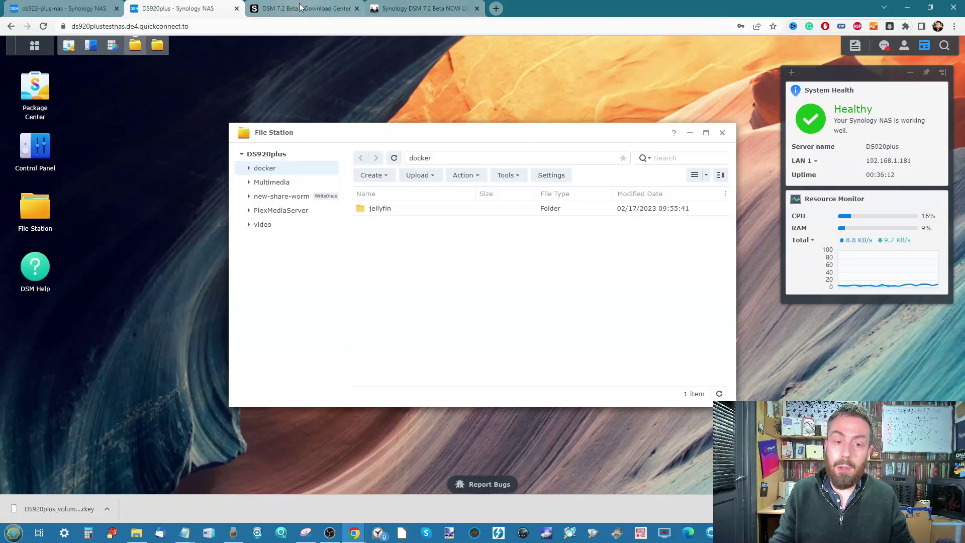
left_click(280, 5)
scroll(367, 163, "down", 1)
scroll(367, 164, "down", 4)
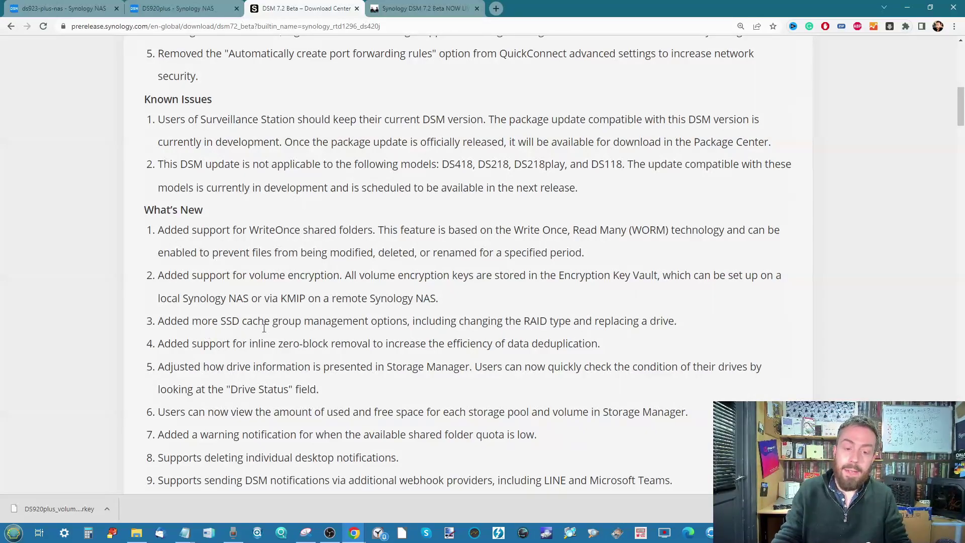
scroll(264, 328, "up", 5)
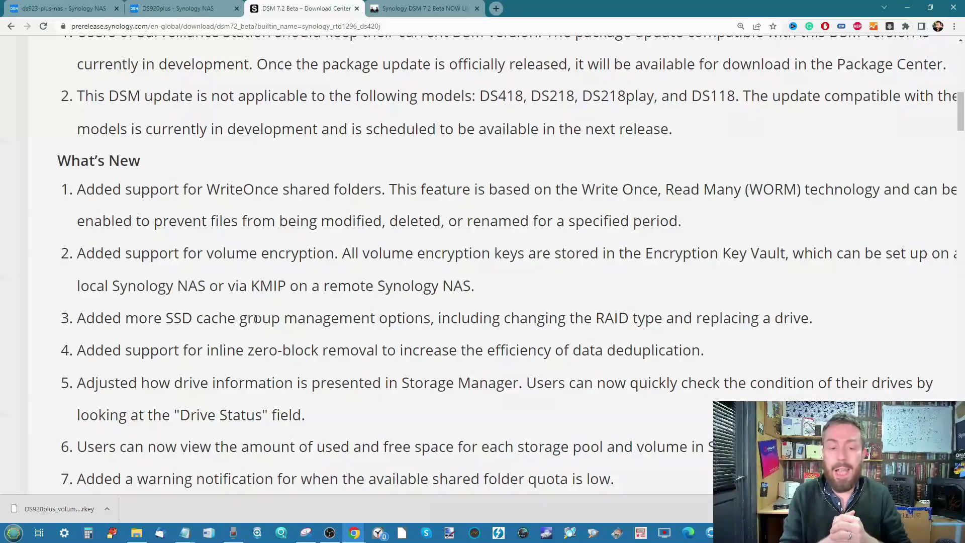
left_click_drag(139, 322, 645, 327)
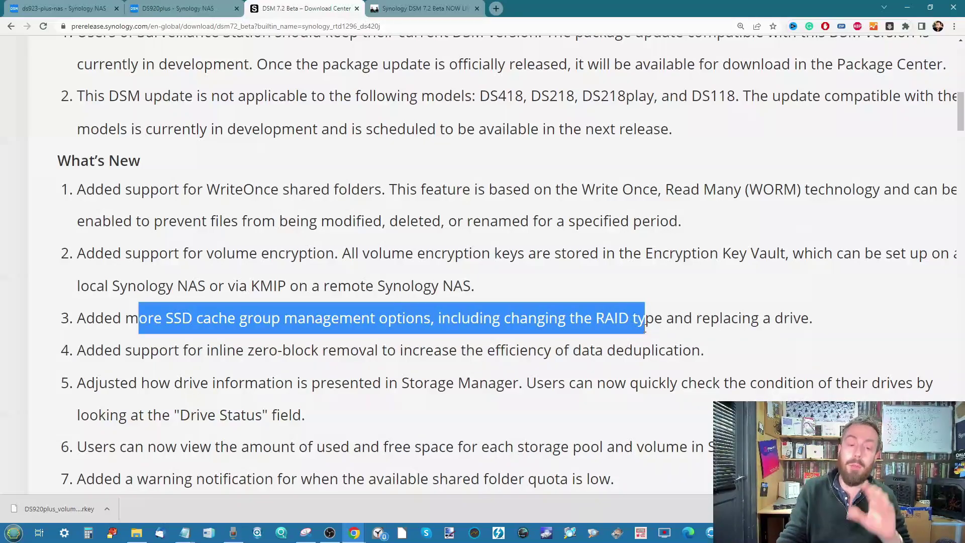
key("ctrl+minus")
key("ctrl+minus")
key("ctrl+minus")
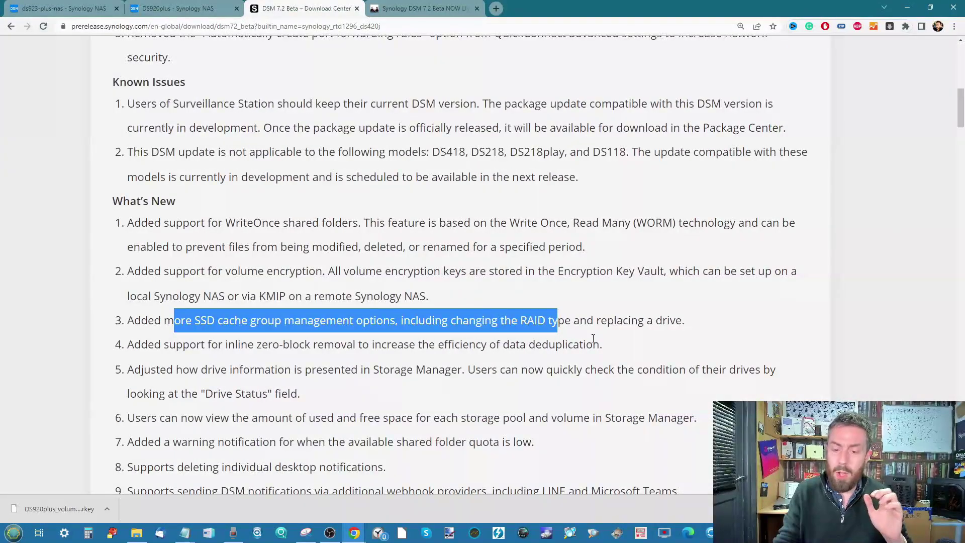
scroll(593, 342, "down", 1)
double_click(573, 320)
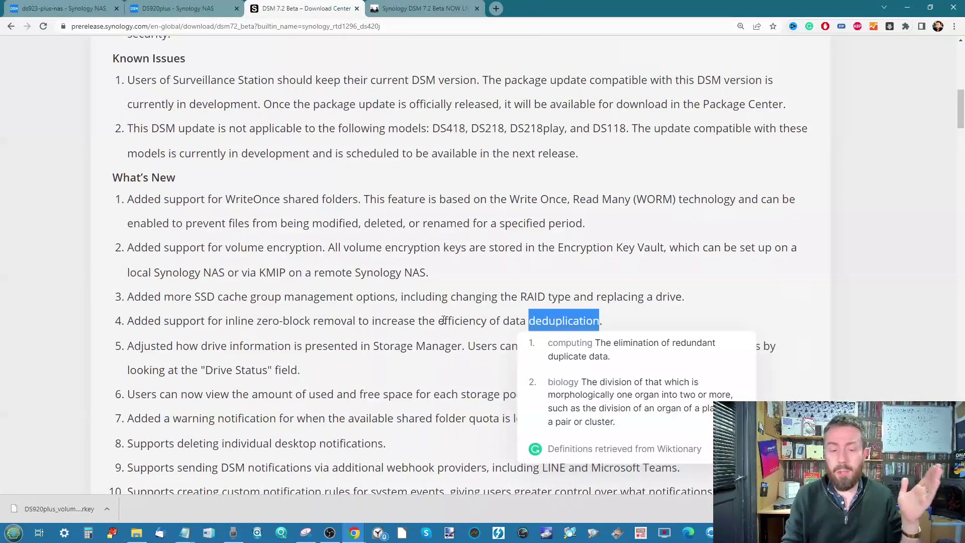
left_click(275, 336)
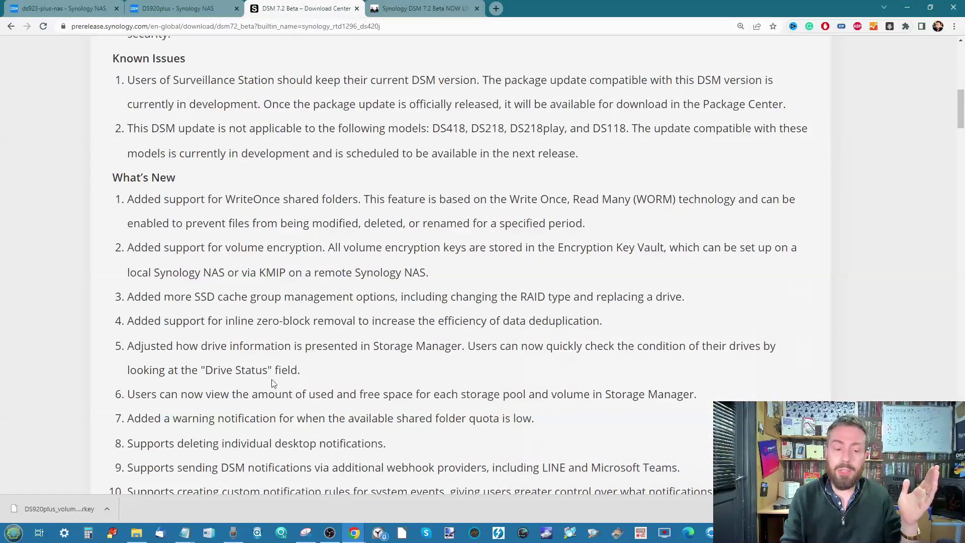
double_click(252, 370)
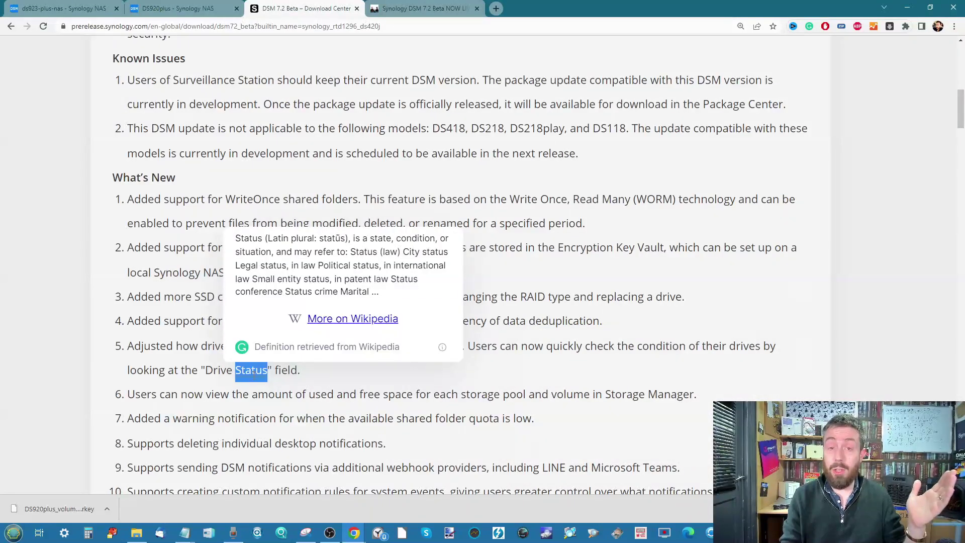
left_click(484, 234)
scroll(483, 235, "down", 2)
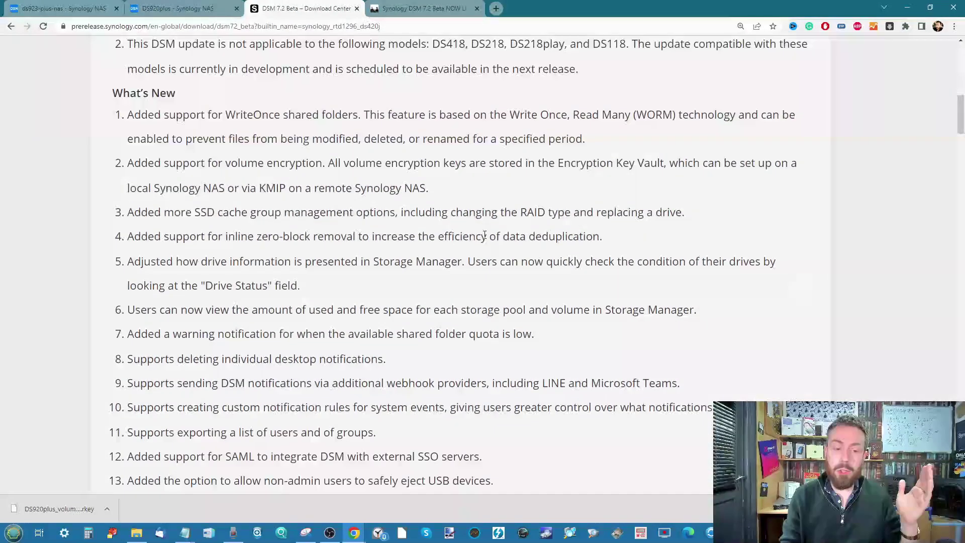
scroll(485, 234, "down", 2)
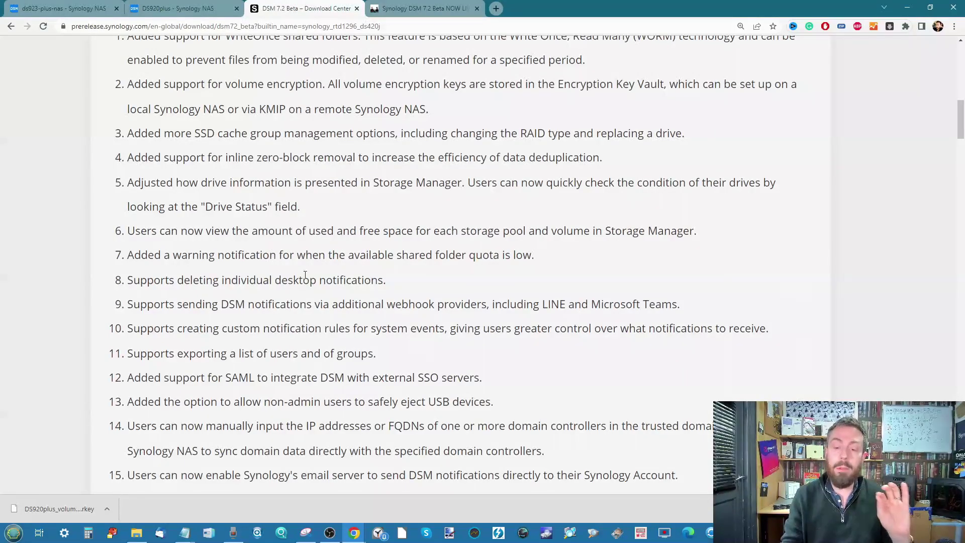
scroll(305, 274, "down", 2)
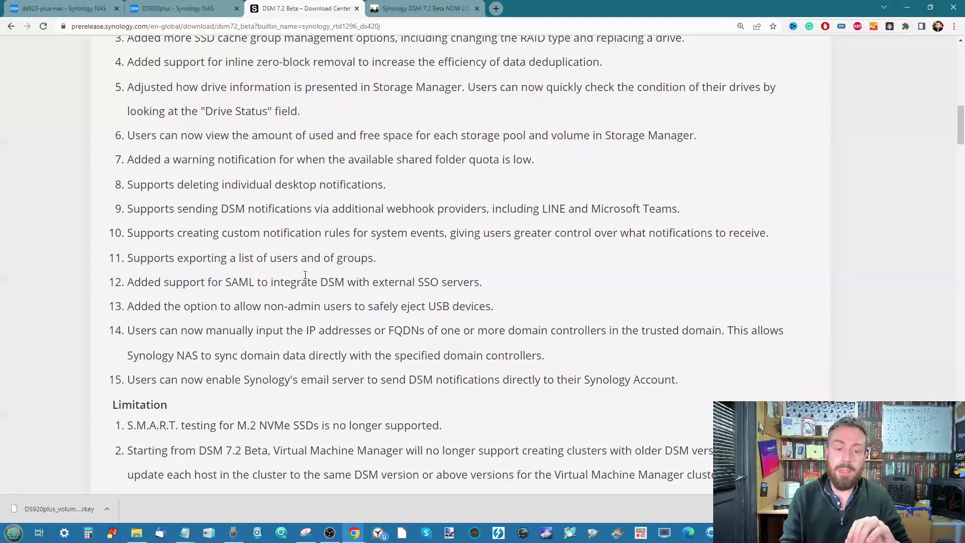
scroll(305, 274, "up", 1)
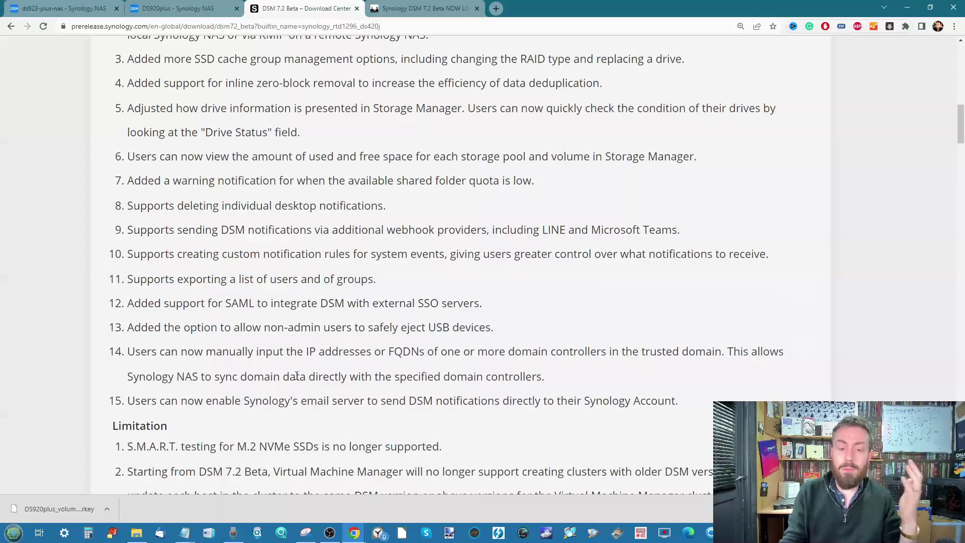
scroll(296, 376, "up", 1)
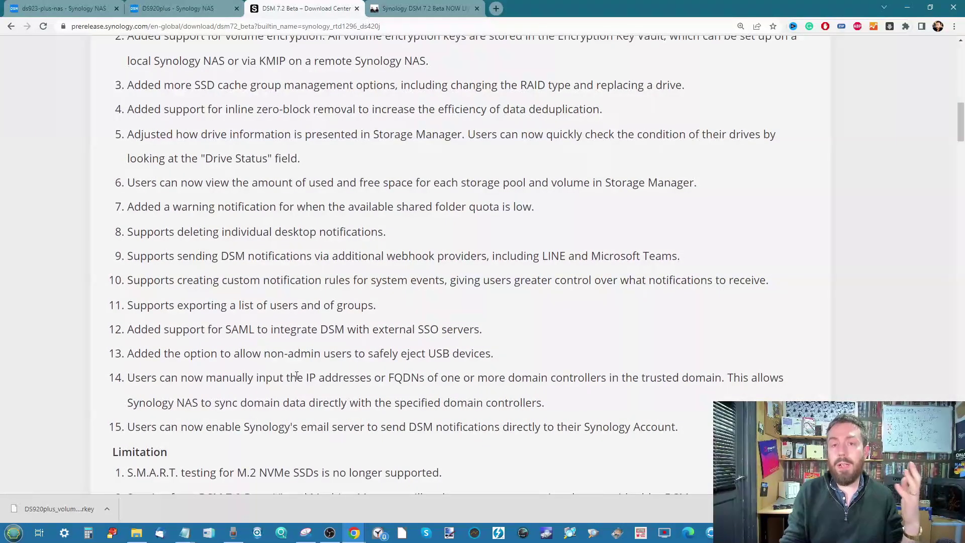
scroll(297, 376, "up", 2)
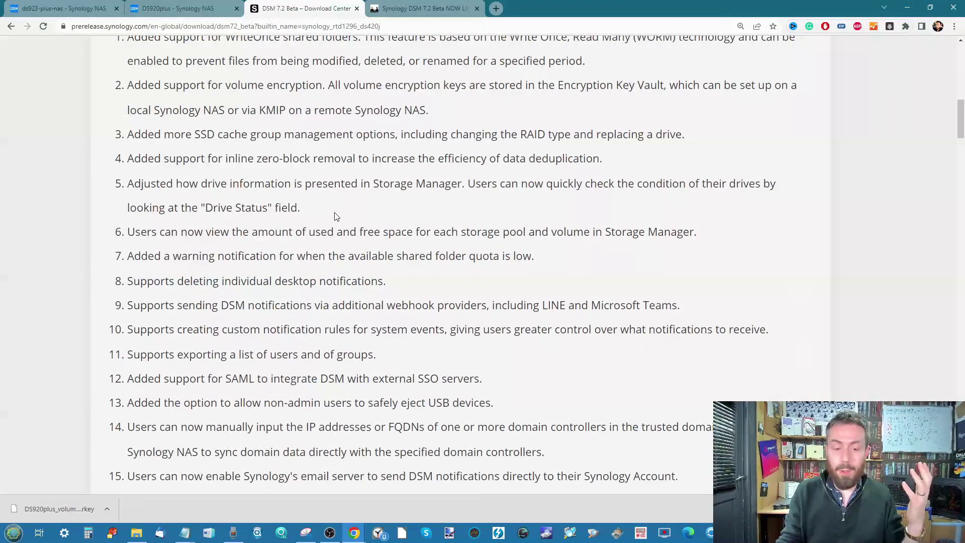
scroll(336, 216, "down", 1)
left_click_drag(472, 381, 232, 381)
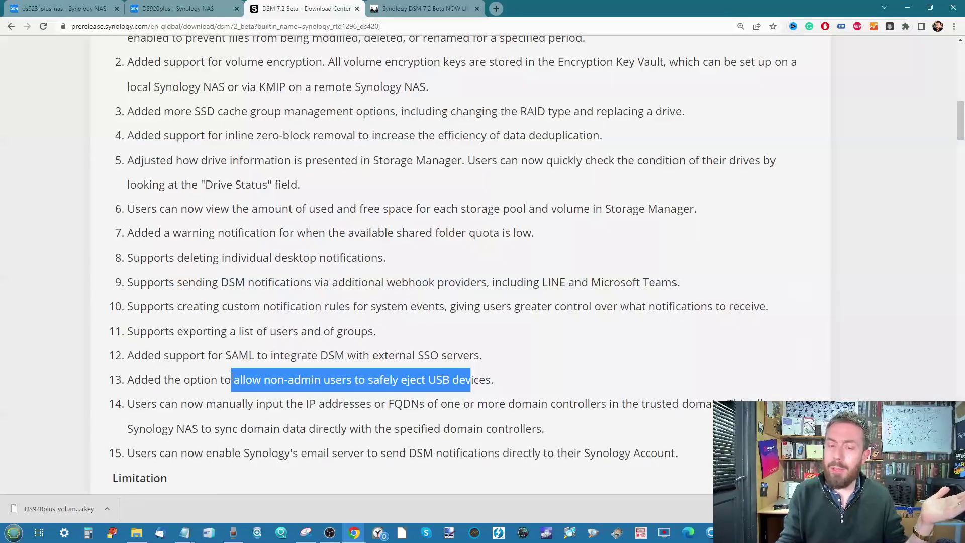
scroll(232, 381, "down", 2)
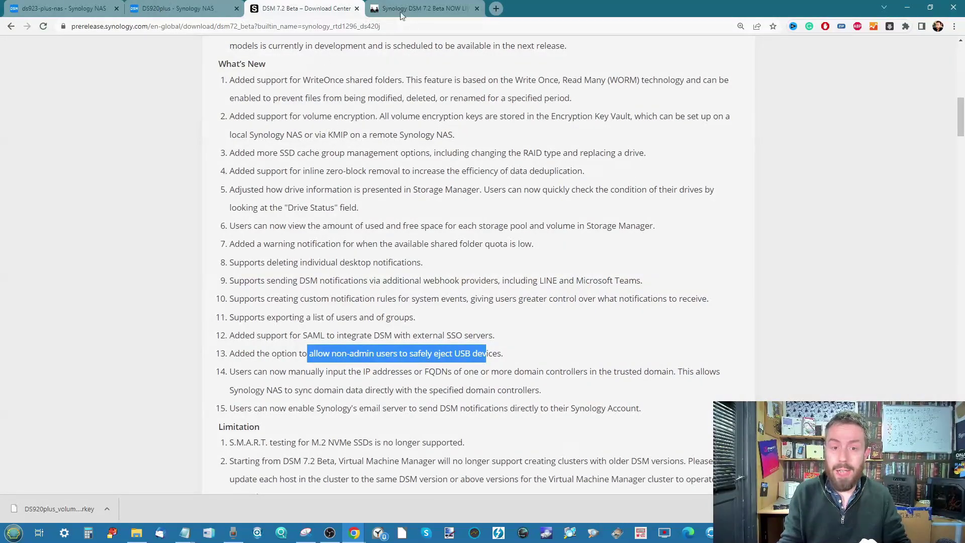
right_click(283, 107)
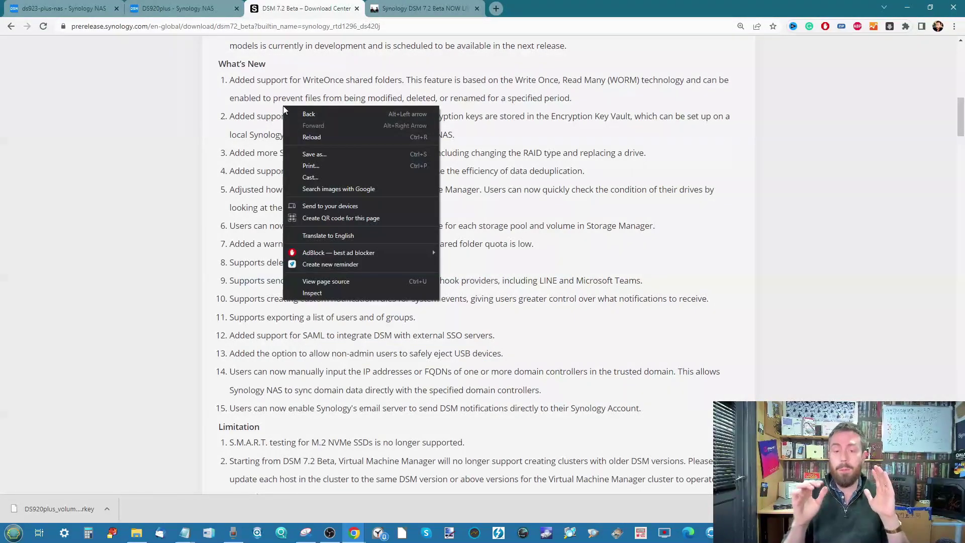
left_click(631, 158)
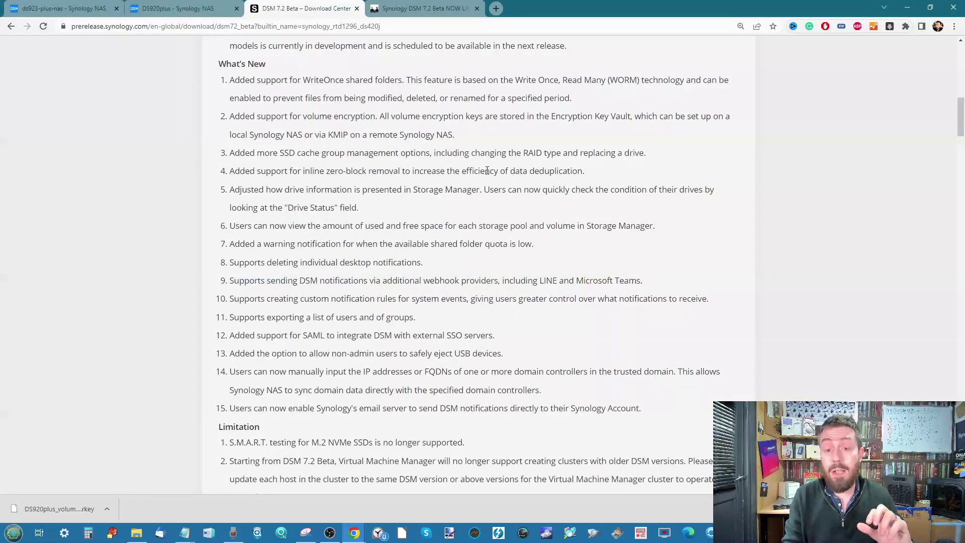
scroll(487, 171, "up", 10)
Open Properties of the first image in new-share-worm > Photos > Christmas 2019.
left_click(173, 8)
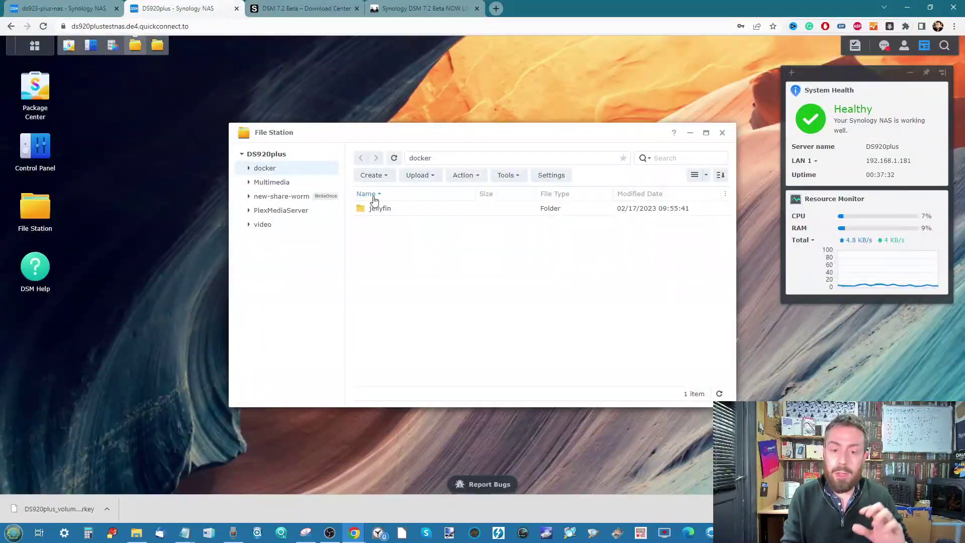
left_click(302, 197)
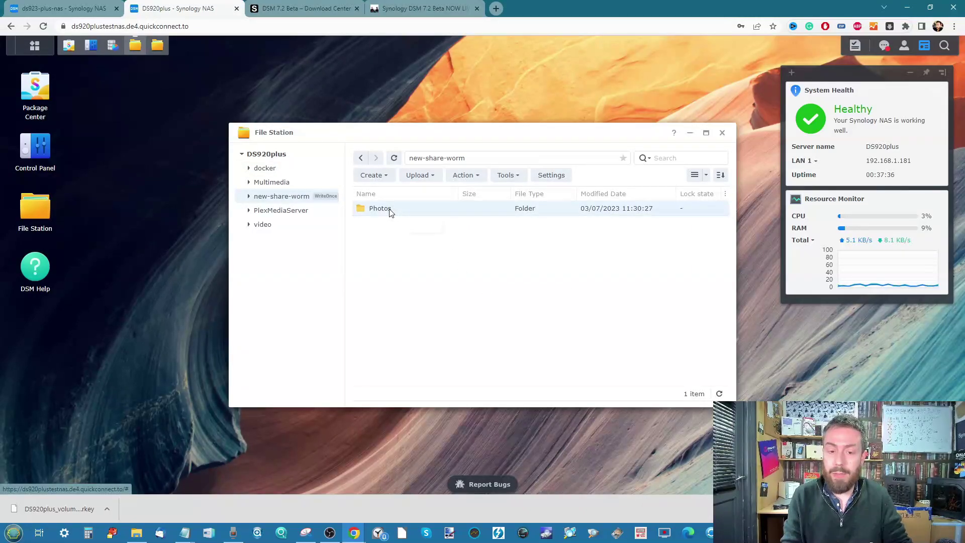
double_click(391, 210)
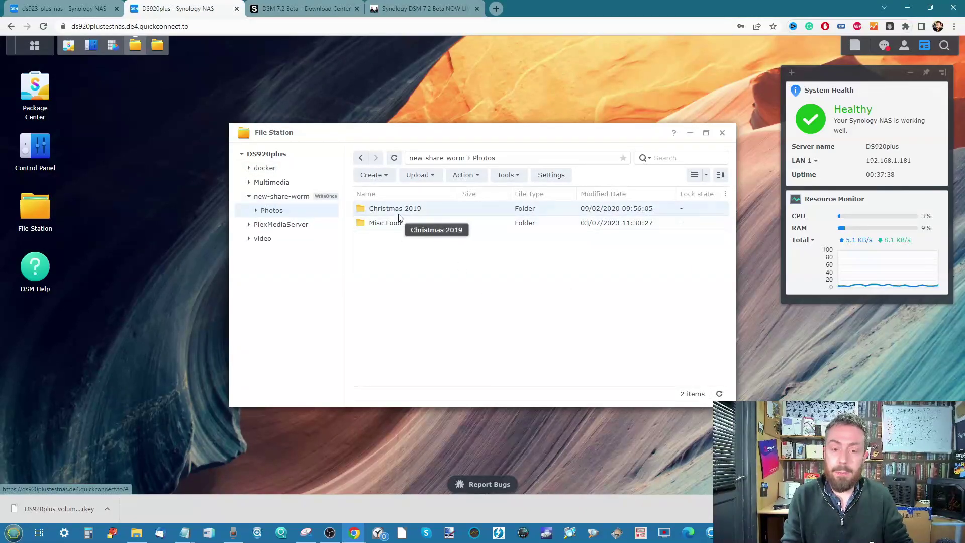
double_click(398, 211)
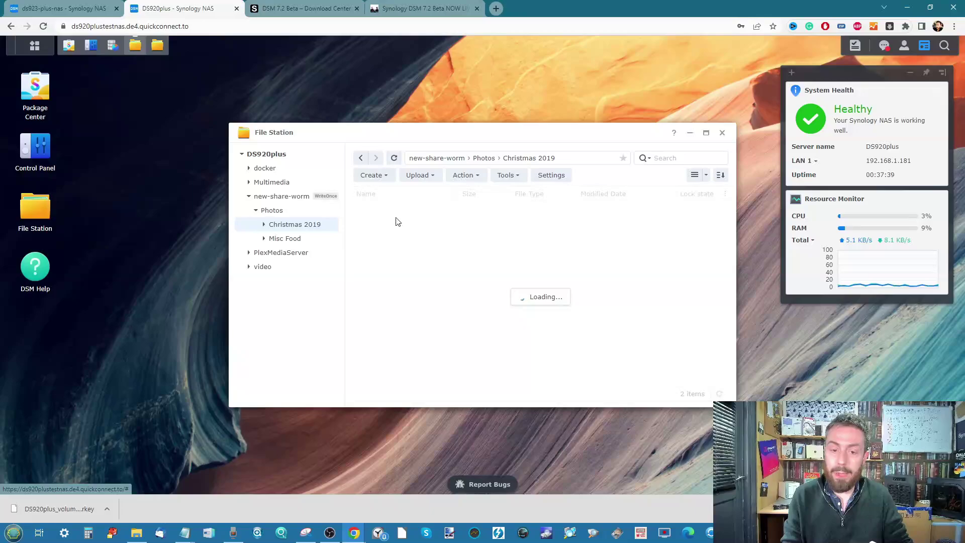
right_click(422, 225)
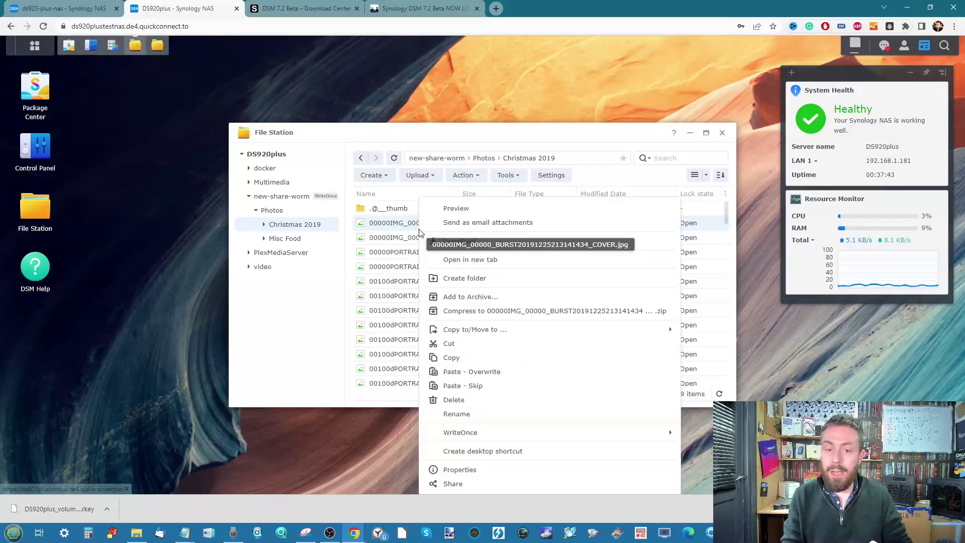
left_click(481, 471)
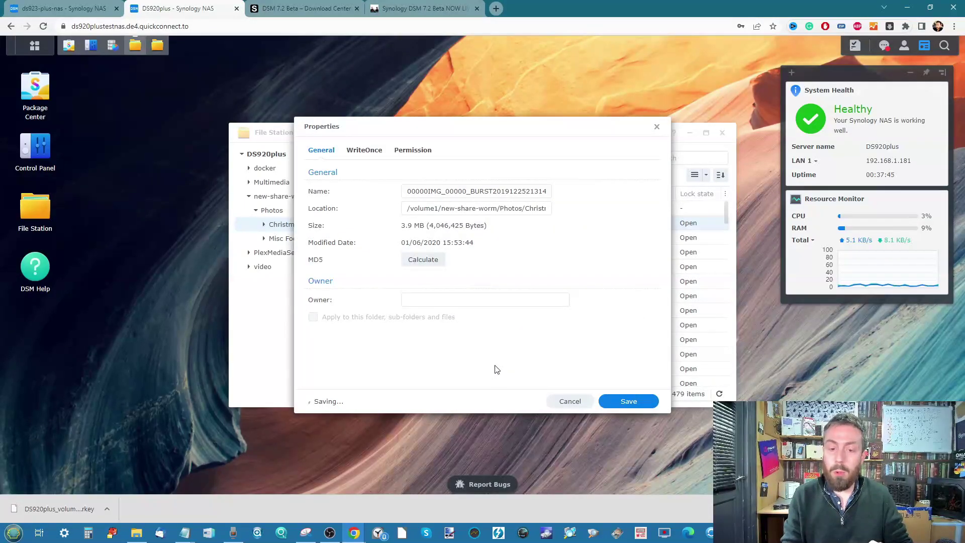
Check its WriteOnce lock state (Open) and permissions, then close the dialog and File Station.
left_click(366, 151)
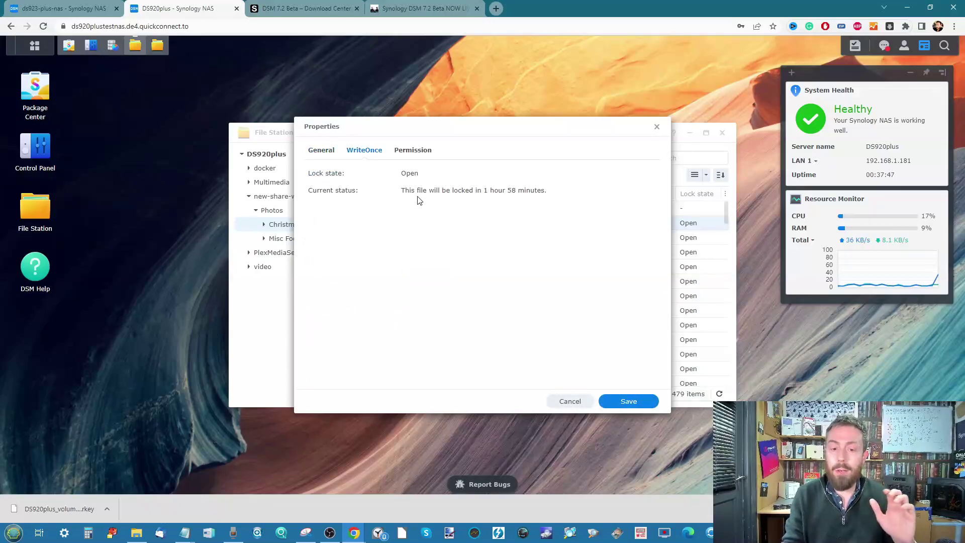
left_click(401, 151)
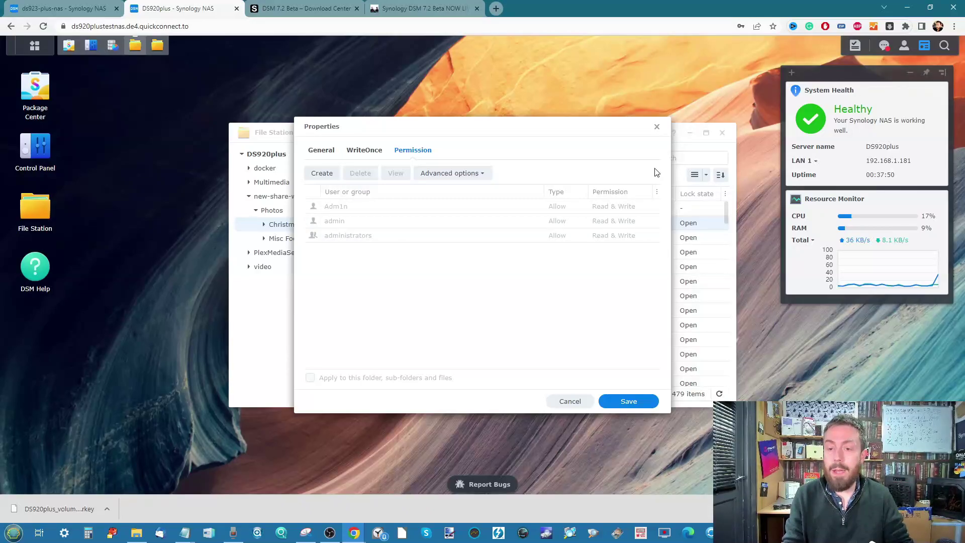
left_click(657, 127)
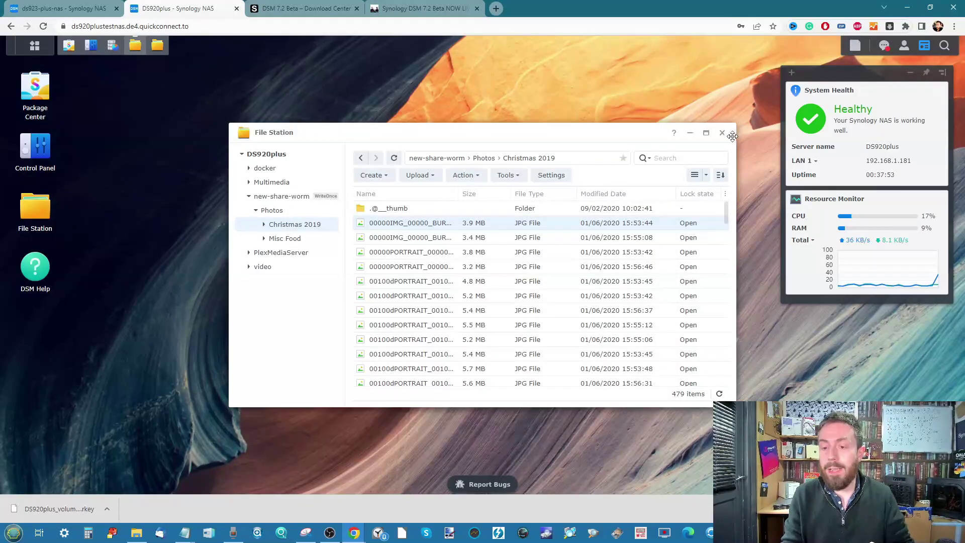
left_click(722, 133)
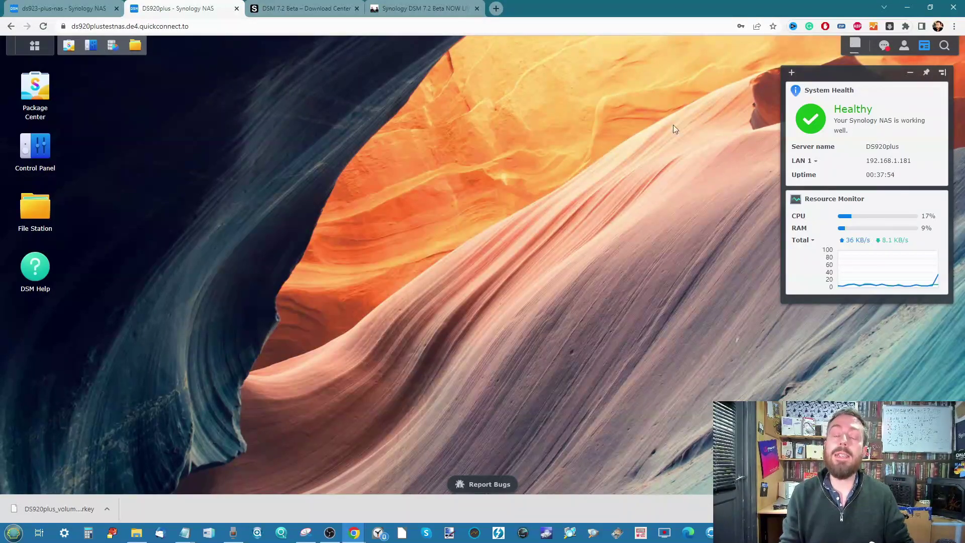
Switch to the ds923-plus-nas session and scroll through the DSM update notice.
left_click(99, 10)
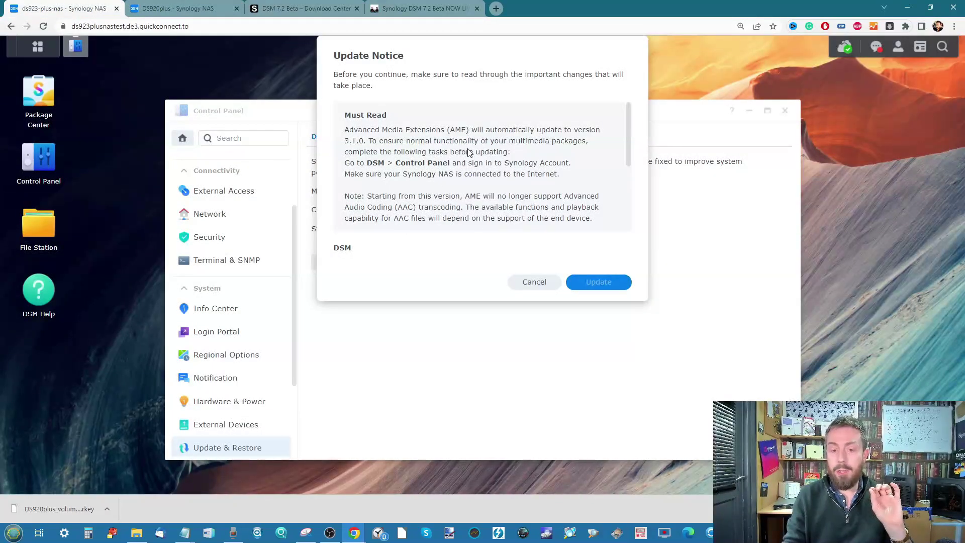
scroll(468, 152, "down", 1)
scroll(469, 152, "down", 1)
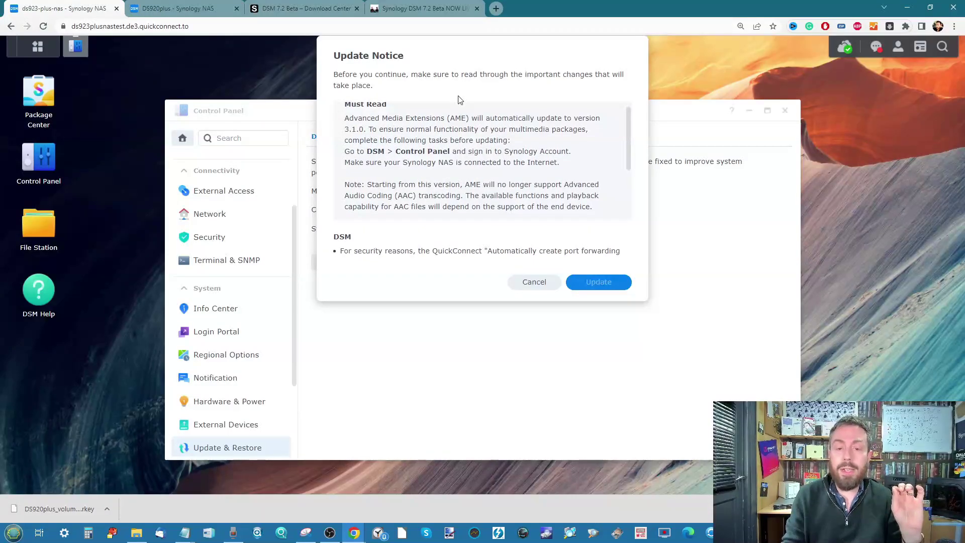
scroll(462, 144, "up", 1)
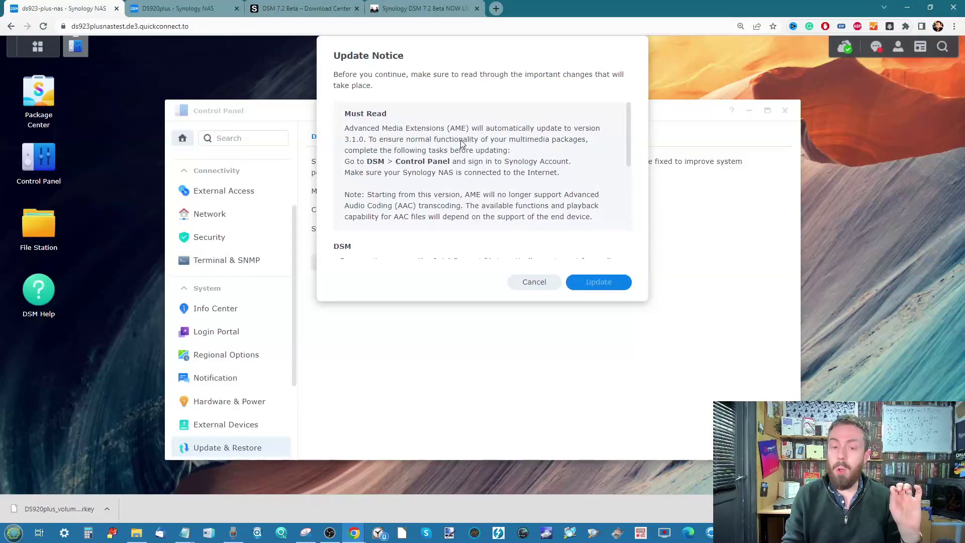
scroll(463, 144, "down", 1)
scroll(463, 143, "down", 1)
Look at Package Center on the DS920plus, then minimize it.
left_click(163, 10)
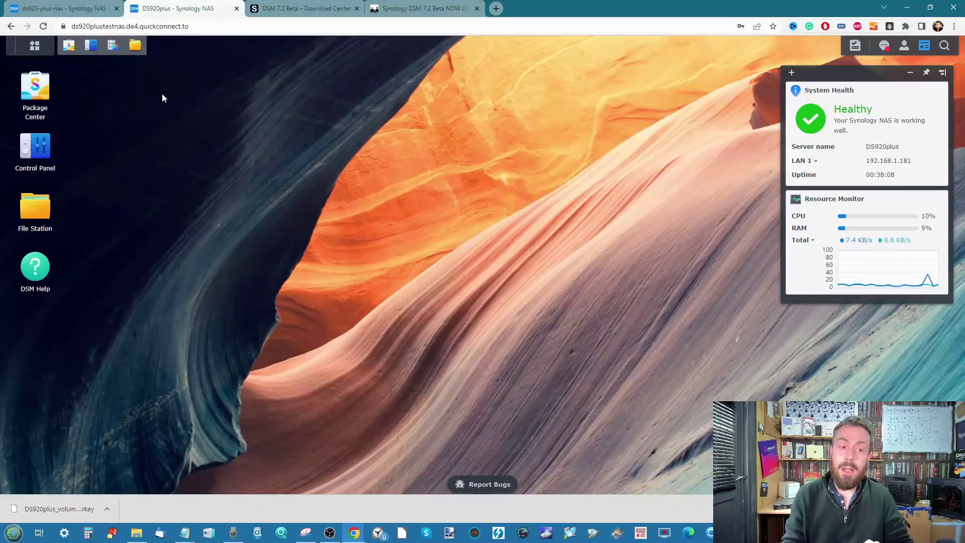
left_click(69, 45)
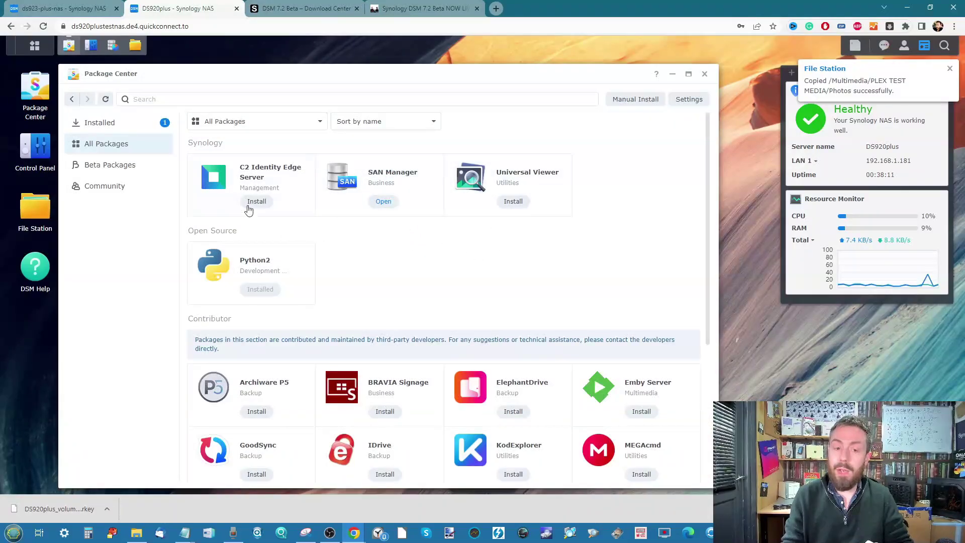
left_click(674, 74)
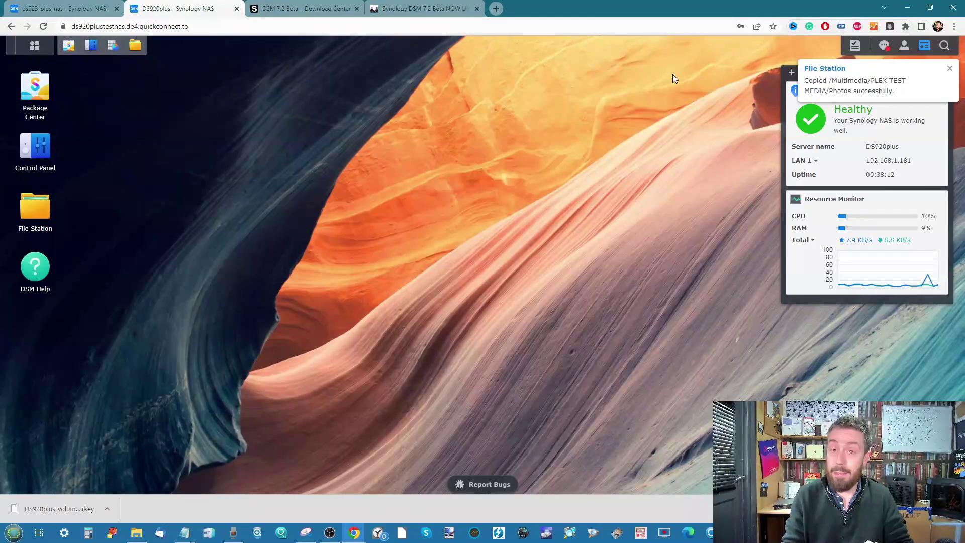
Return to the DS923+ update notice, scroll it, cancel it, and go back to DS920plus.
left_click(94, 10)
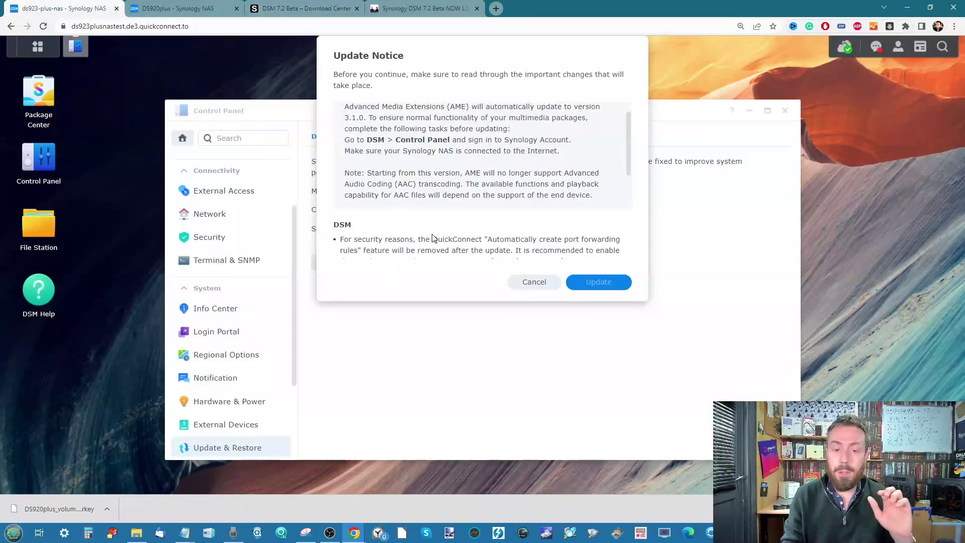
scroll(432, 238, "down", 5)
scroll(433, 236, "down", 2)
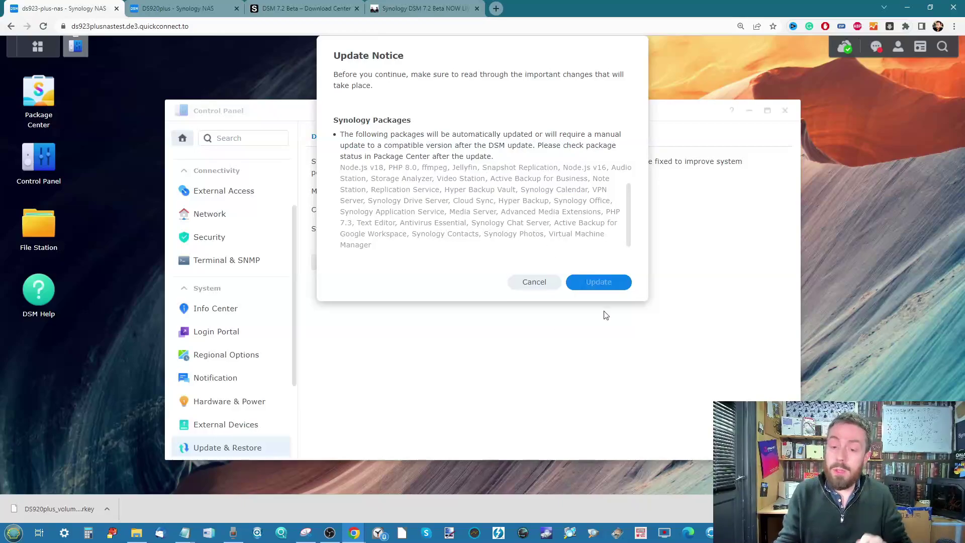
left_click(536, 281)
left_click(193, 5)
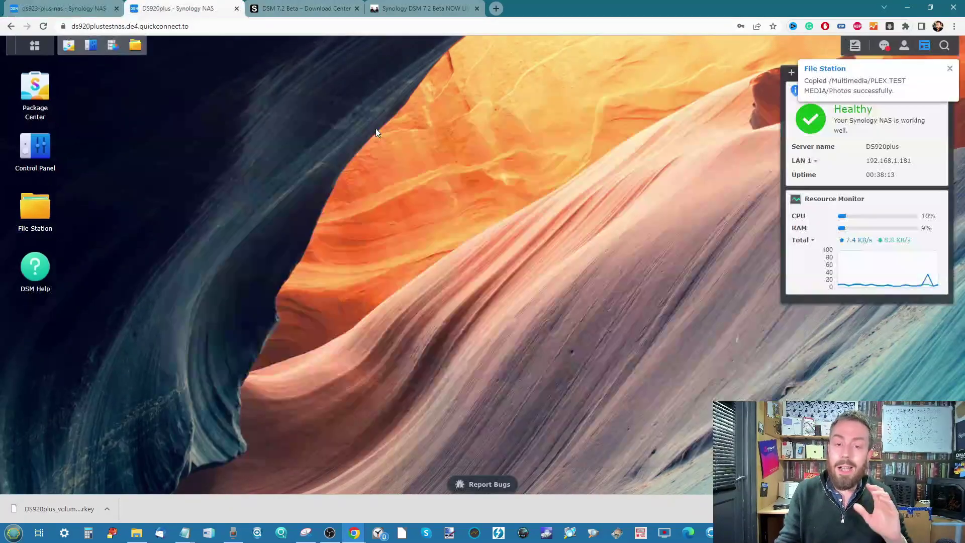
Open Storage Manager and File Station, then edit the Multimedia shared folder in Control Panel.
left_click(110, 53)
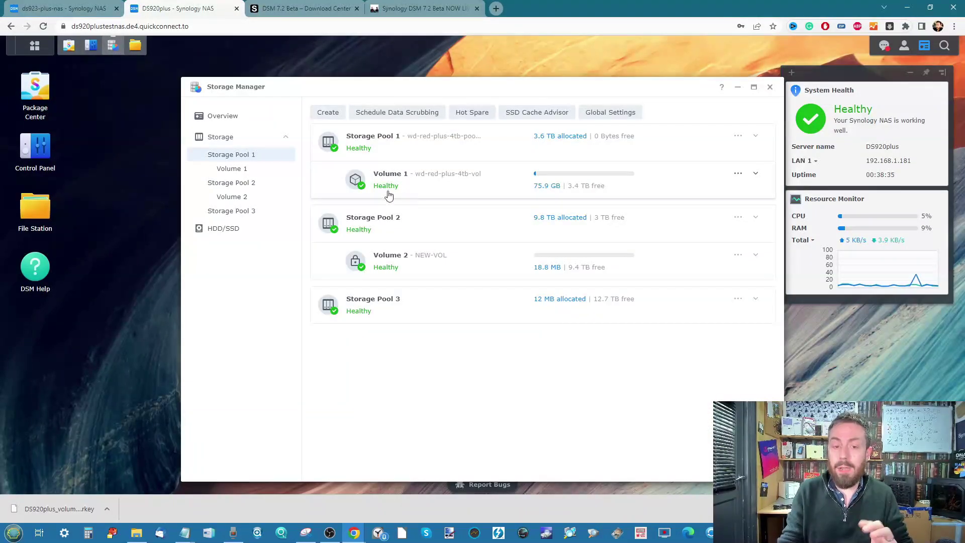
left_click(135, 46)
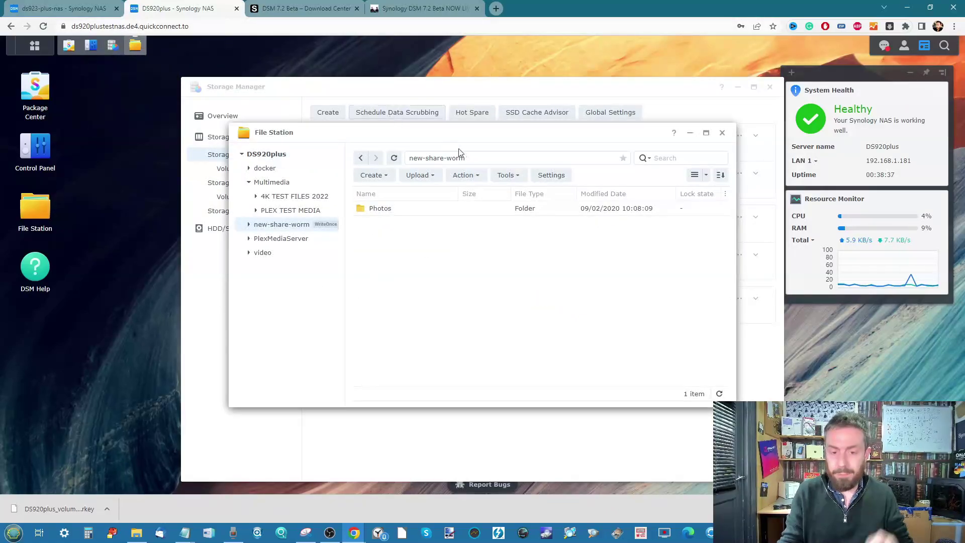
left_click(91, 46)
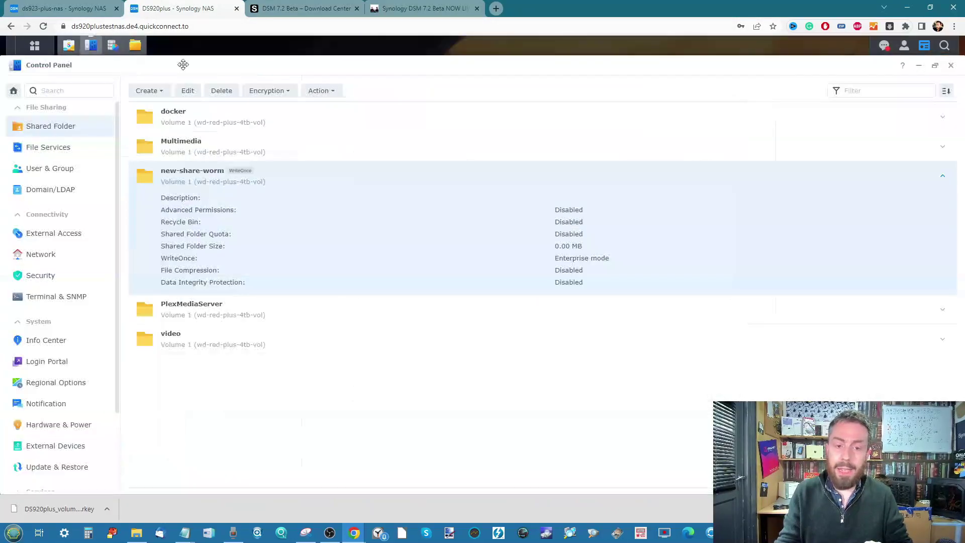
left_click(217, 147)
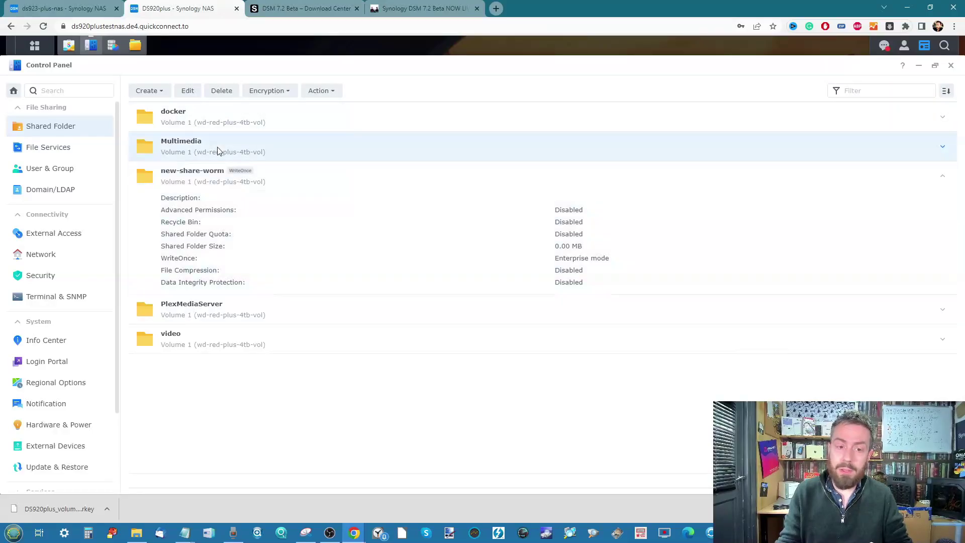
left_click(322, 92)
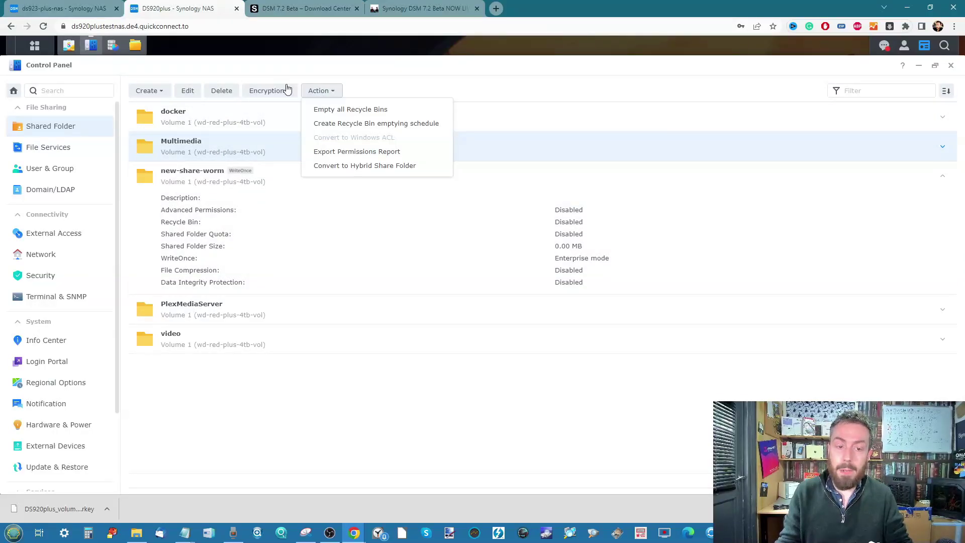
left_click(189, 94)
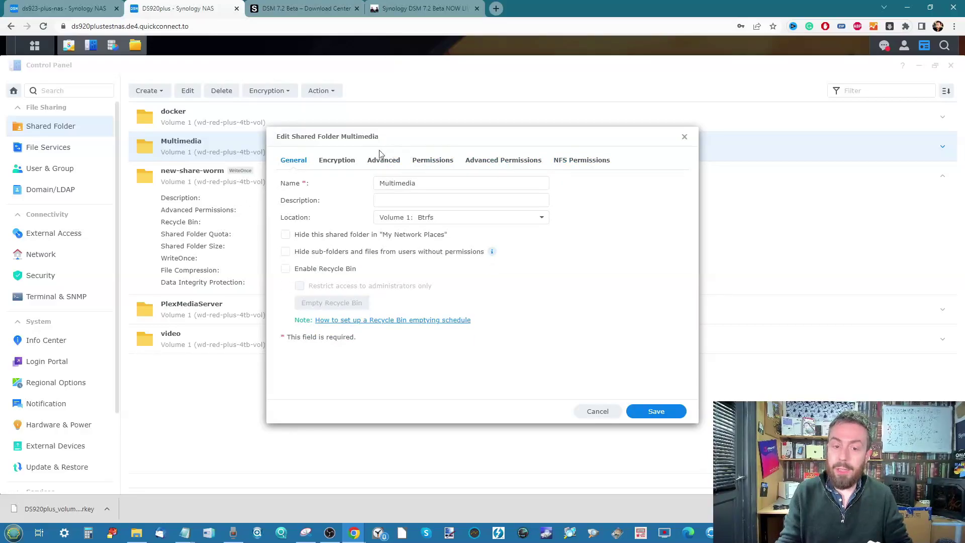
Inspect Multimedia's encryption, advanced and permission tabs, then close without saving changes.
left_click(338, 161)
left_click(322, 182)
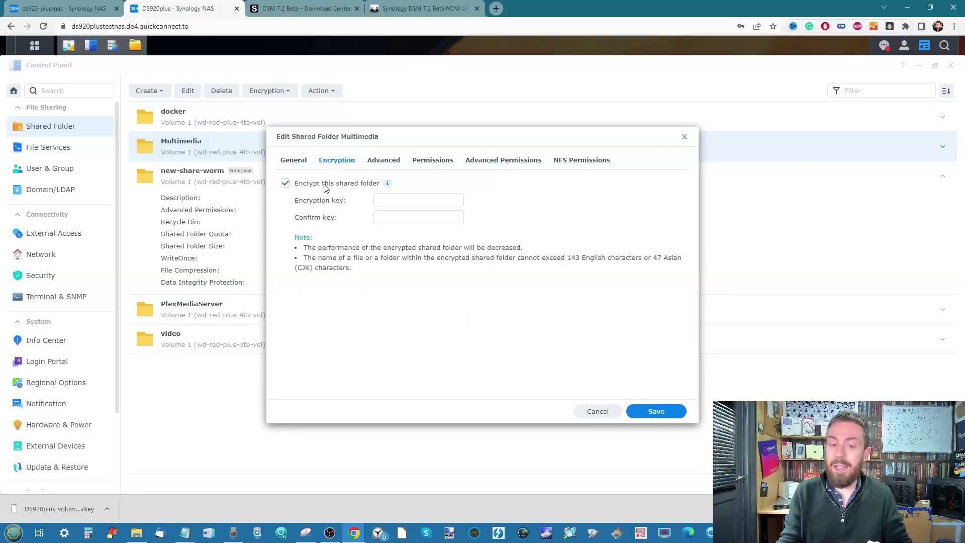
left_click(344, 185)
left_click(452, 166)
left_click(388, 166)
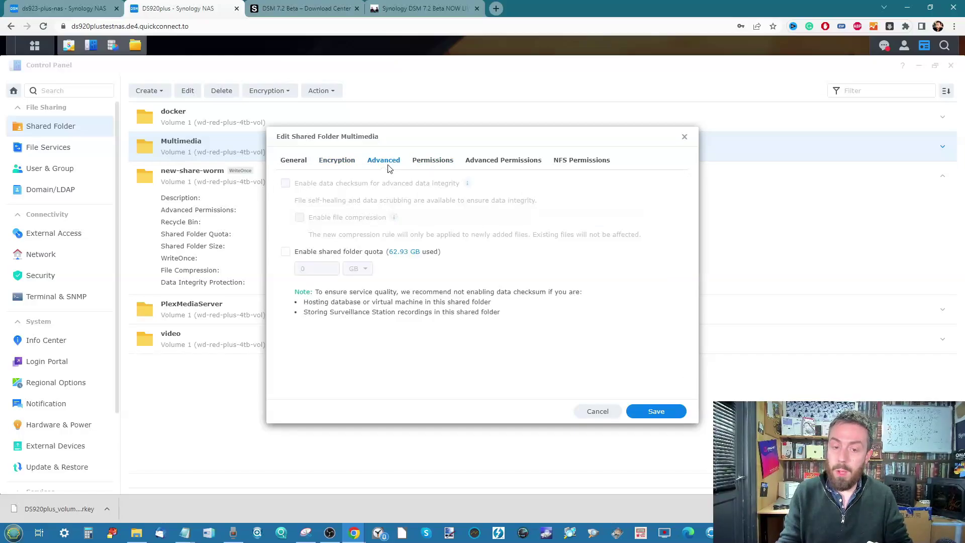
left_click(501, 163)
left_click(557, 161)
left_click(292, 162)
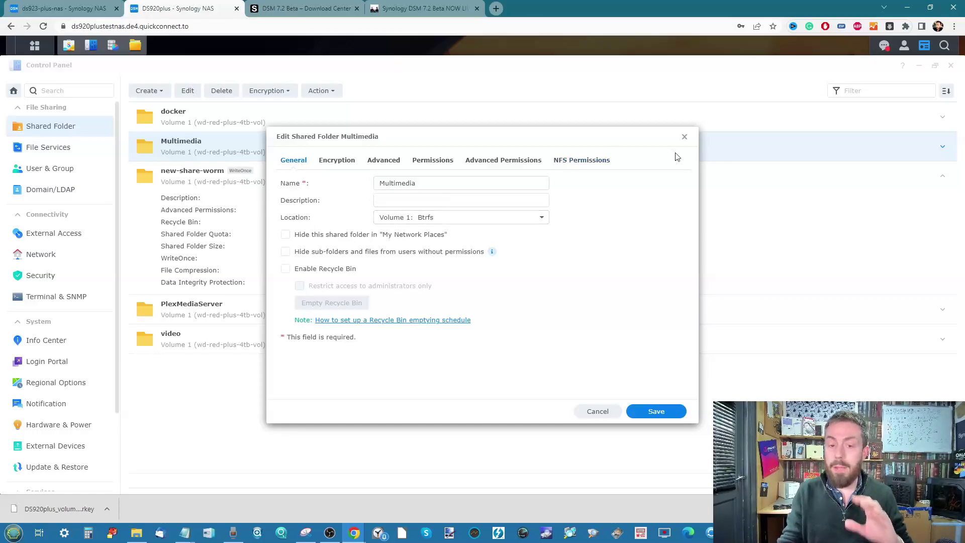
left_click(684, 136)
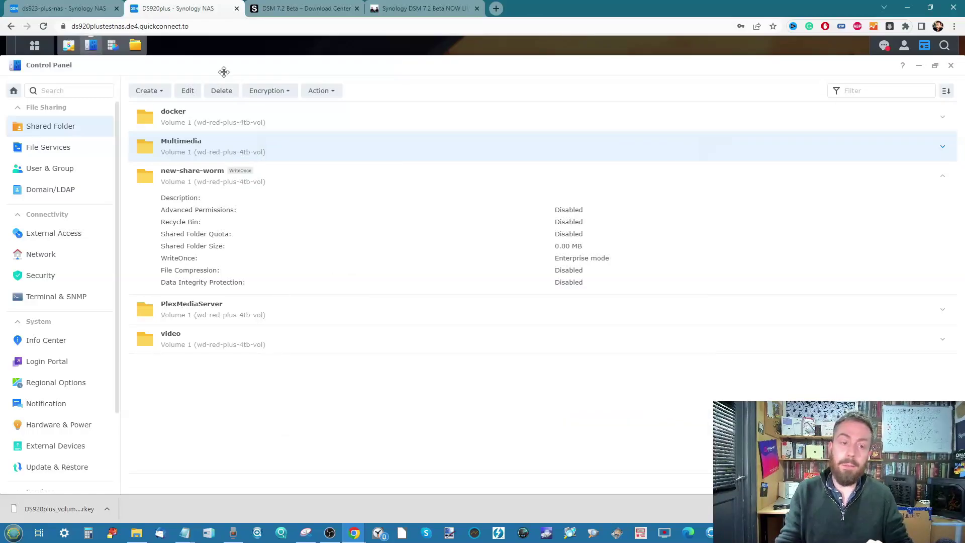
left_click(113, 46)
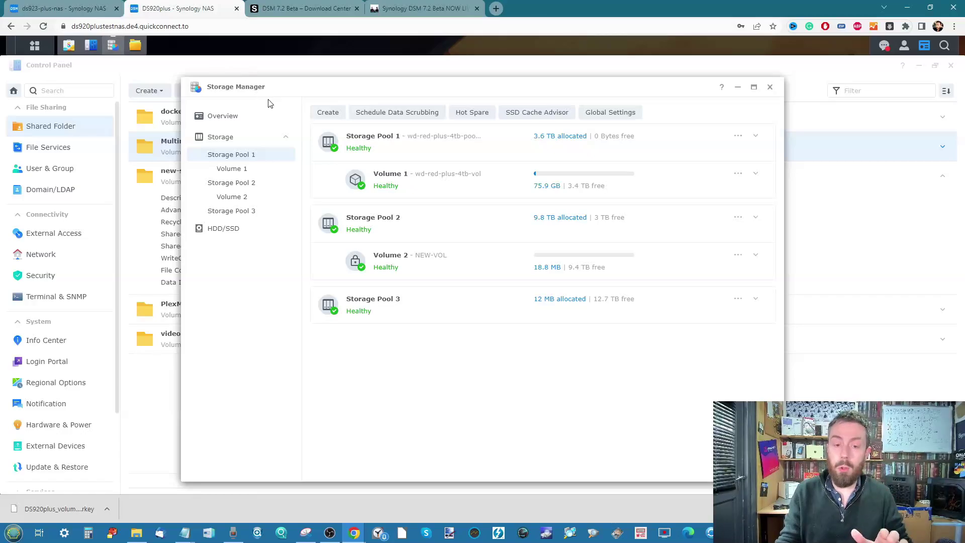
left_click(434, 315)
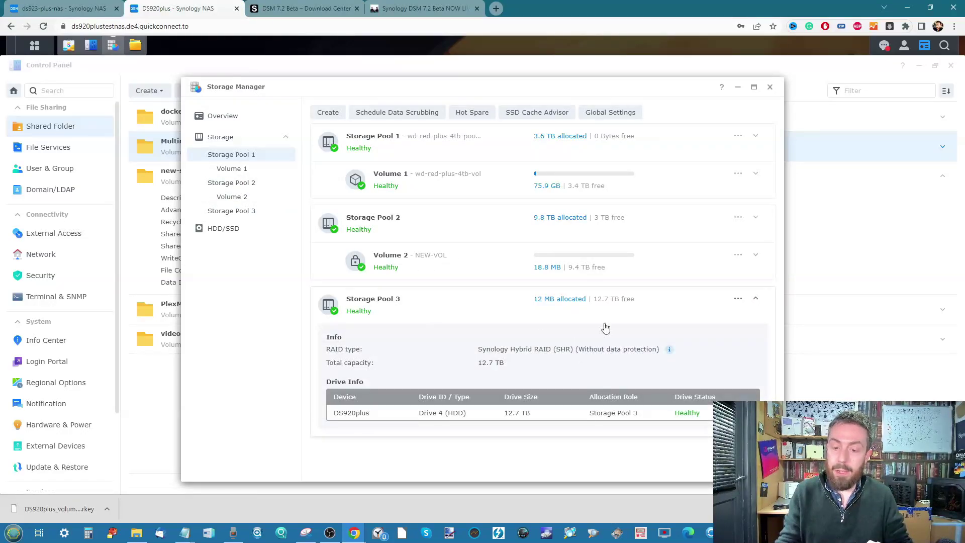
left_click(562, 230)
scroll(576, 241, "down", 3)
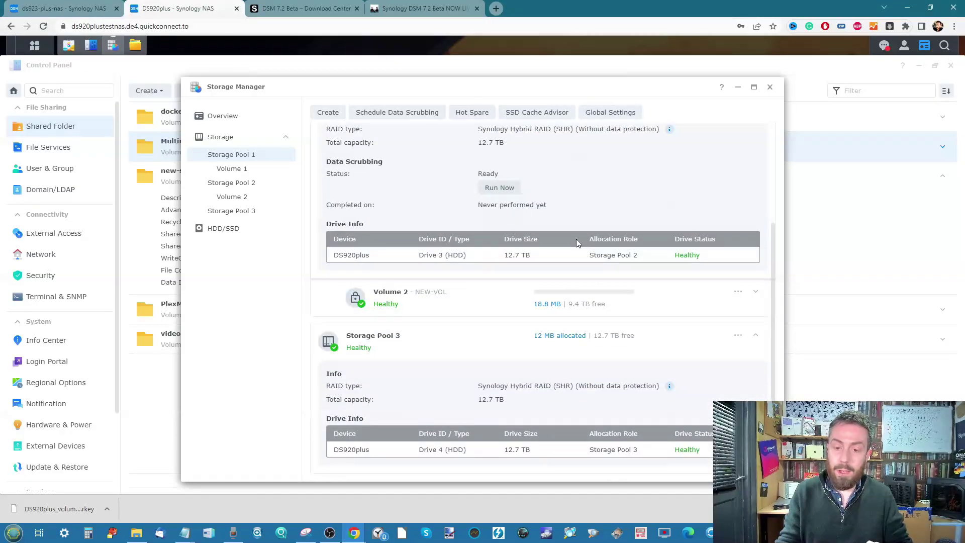
left_click(238, 200)
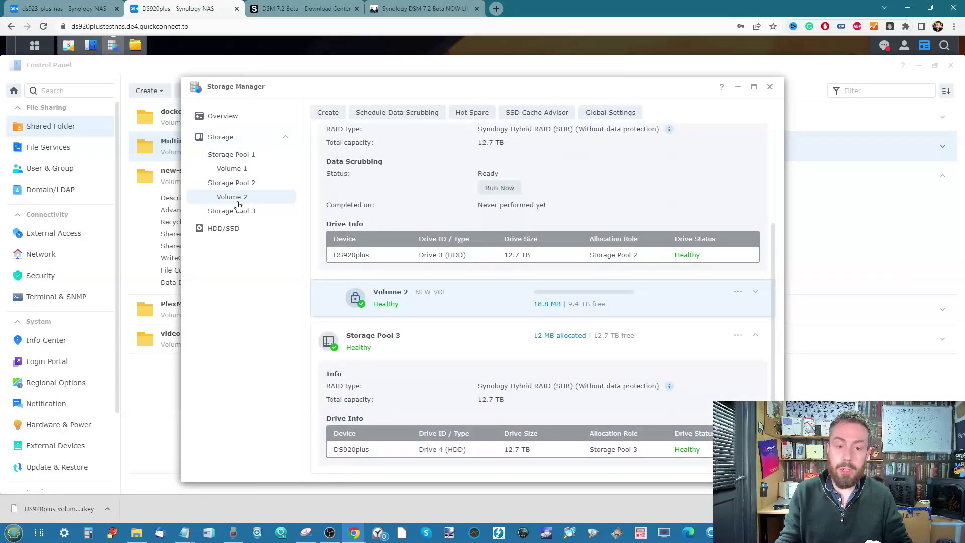
left_click(738, 291)
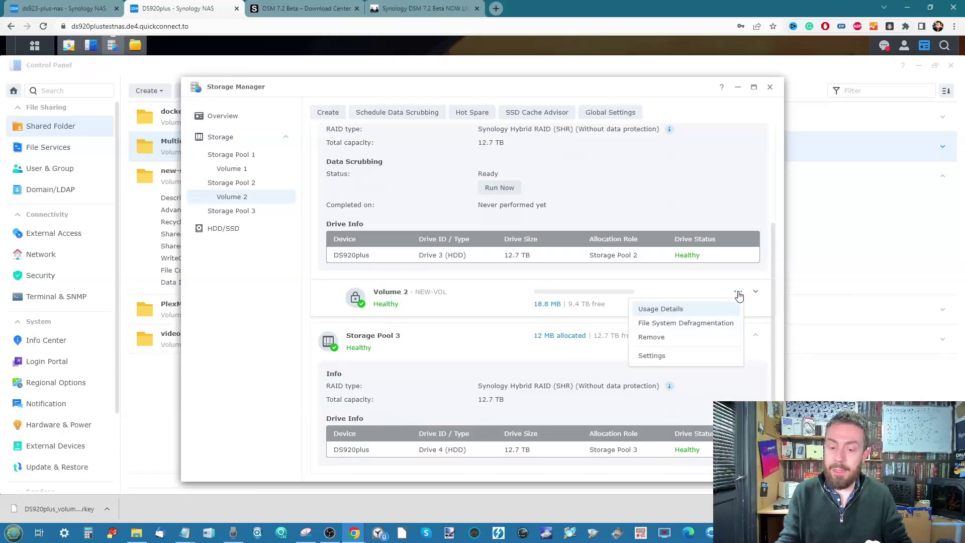
left_click(658, 355)
scroll(577, 349, "down", 5)
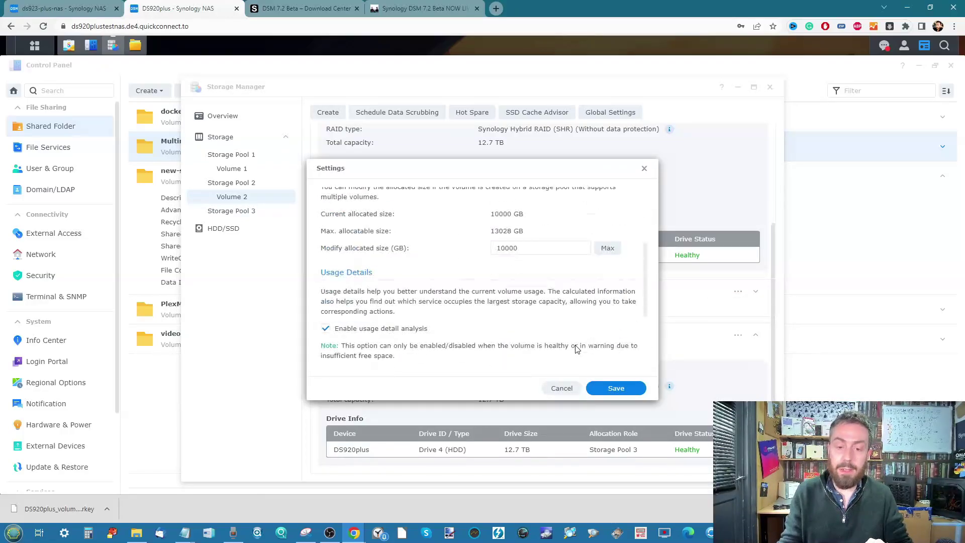
scroll(577, 349, "up", 1)
scroll(577, 349, "down", 1)
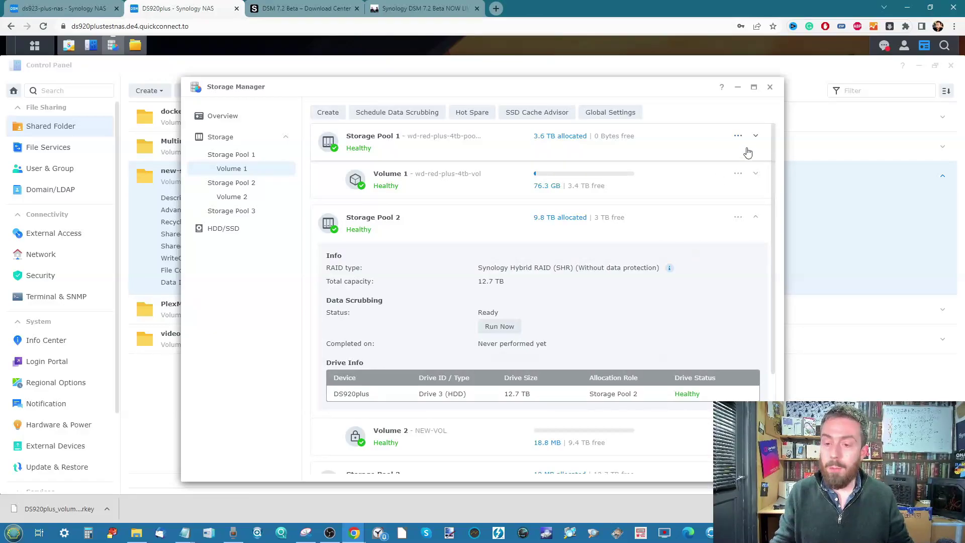
left_click(738, 173)
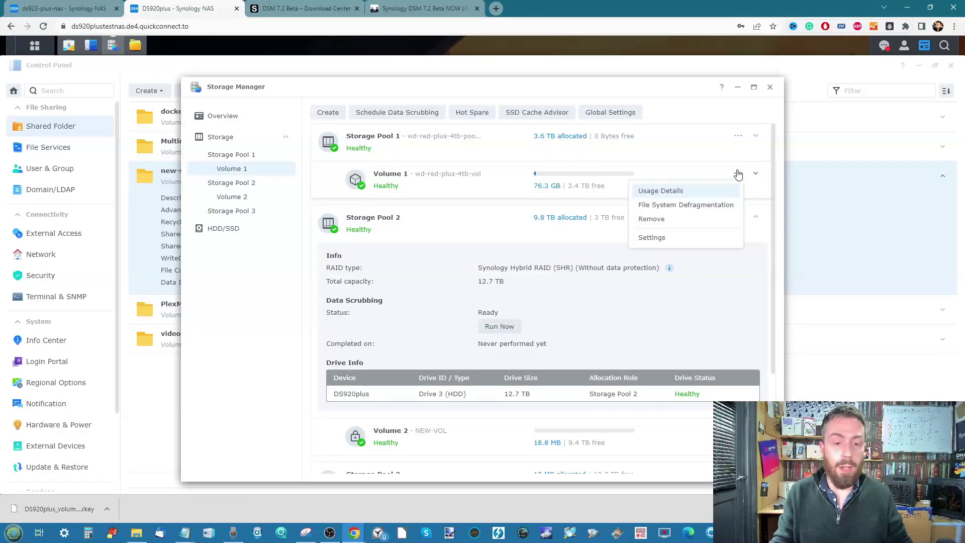
left_click(669, 240)
scroll(385, 236, "down", 5)
left_click(643, 168)
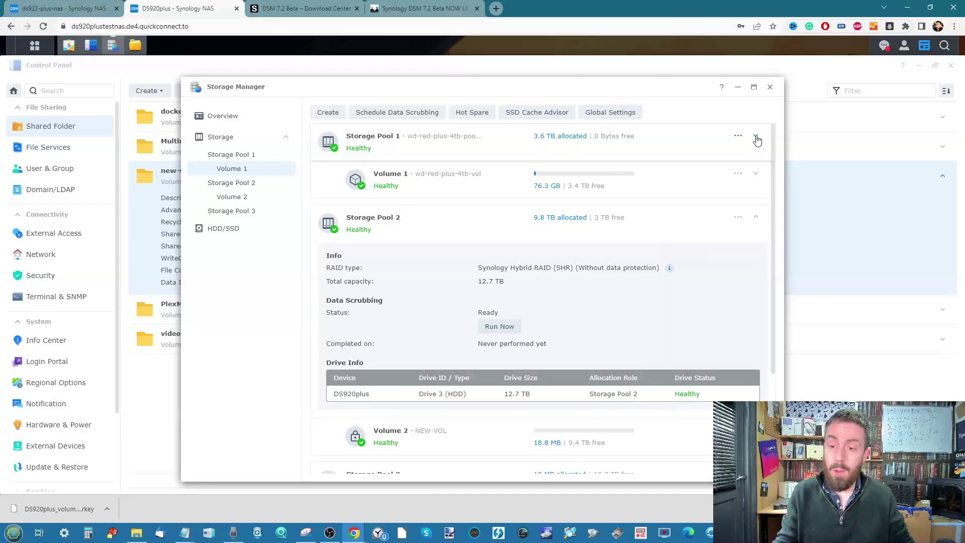
left_click(739, 88)
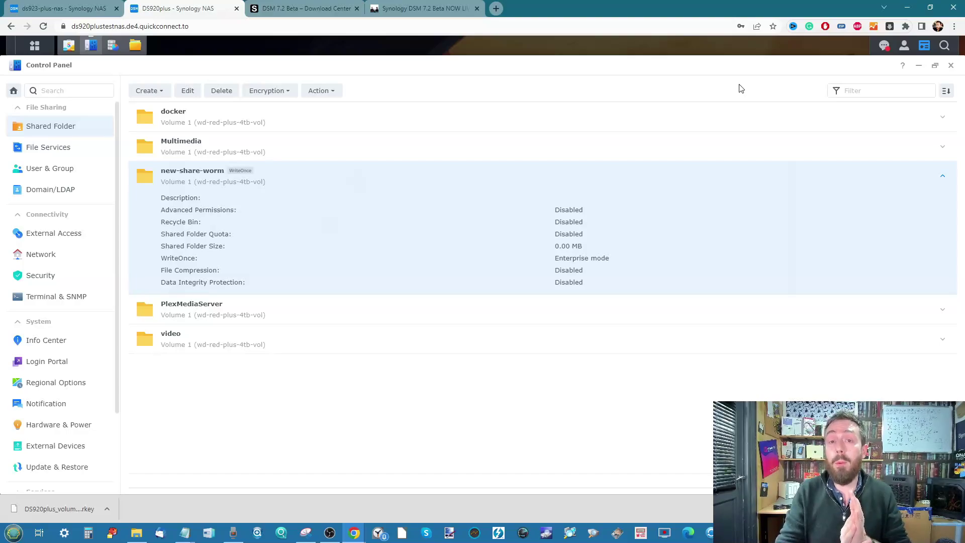
Switch to the NAScompares DSM 7.2 Beta article and scroll to its DS923+ Download Center screenshot.
left_click(451, 12)
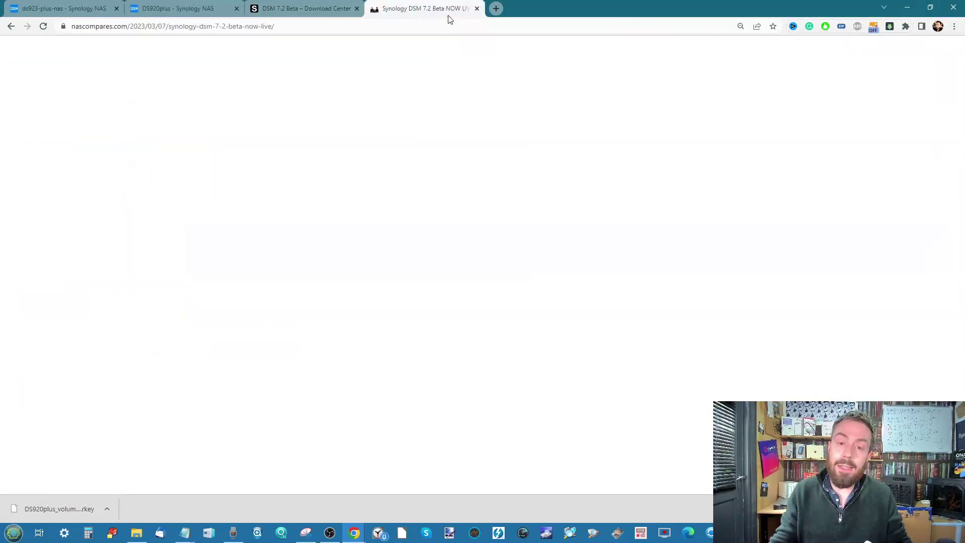
scroll(541, 229, "down", 5)
scroll(540, 236, "up", 20)
scroll(538, 238, "up", 3)
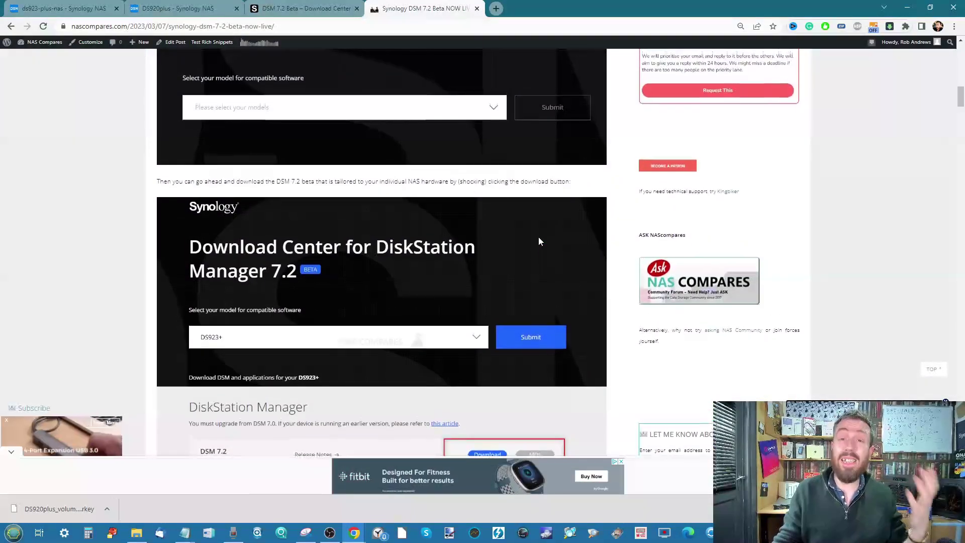